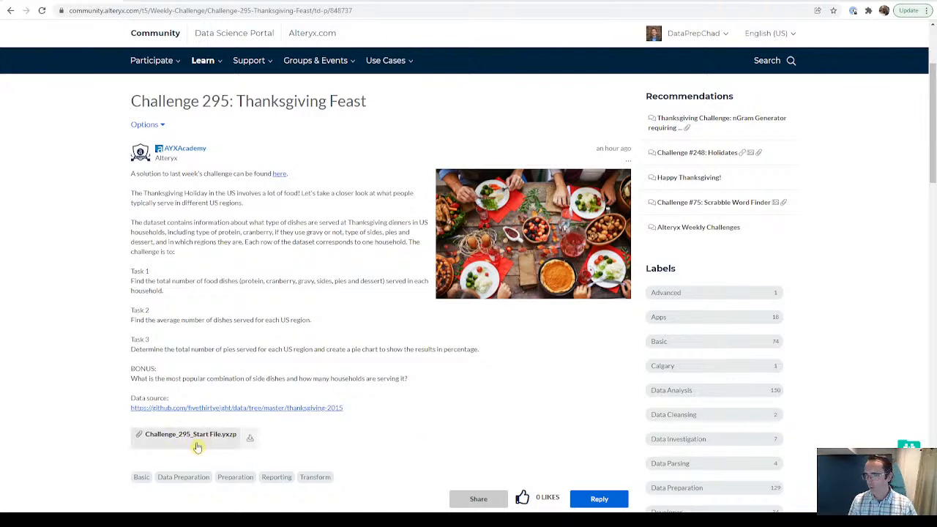
# - Download the attached Challenge_295_Start File.yxzp package, import it into Alteryx Designer, and load its workflow
pyautogui.click(247, 440)
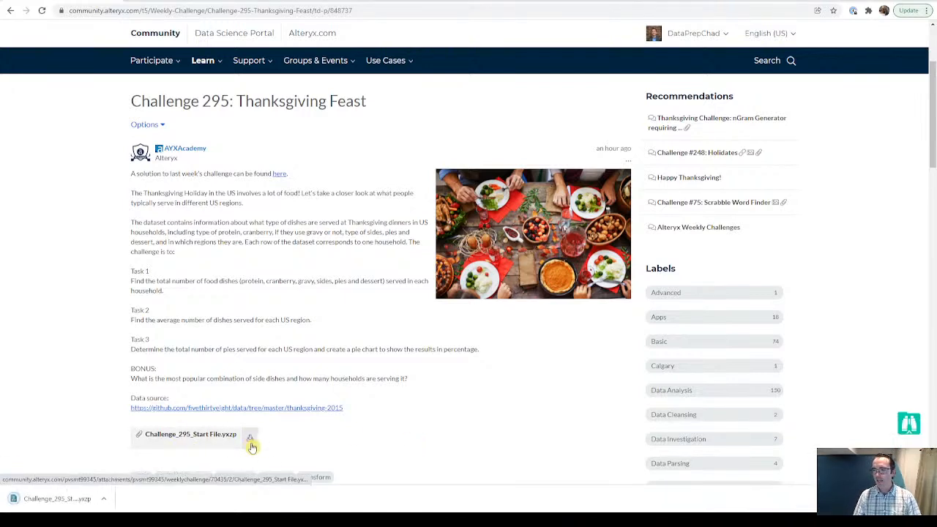
pyautogui.click(63, 508)
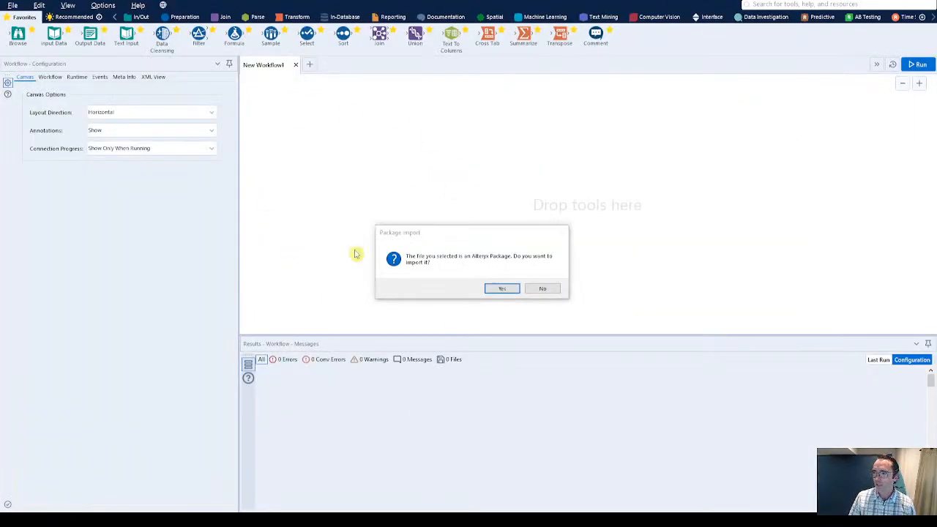
pyautogui.click(502, 289)
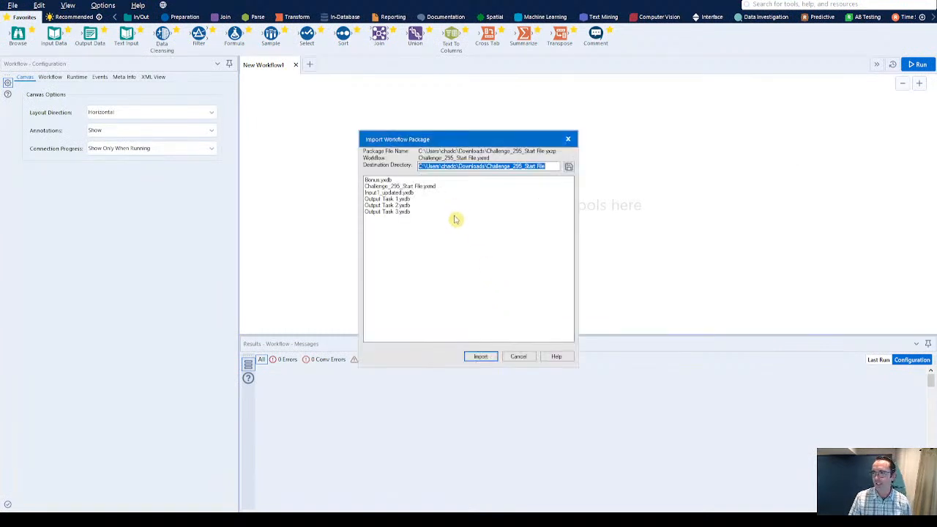
pyautogui.click(481, 356)
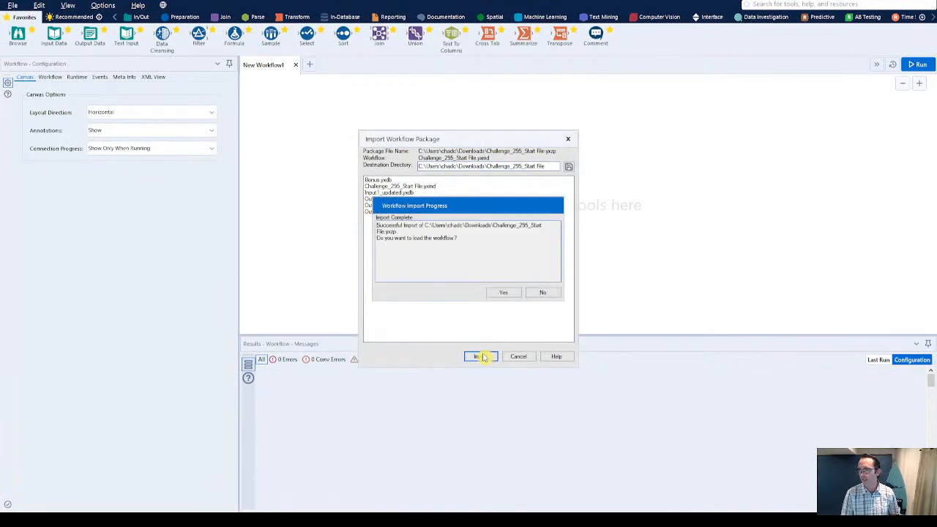
pyautogui.click(503, 293)
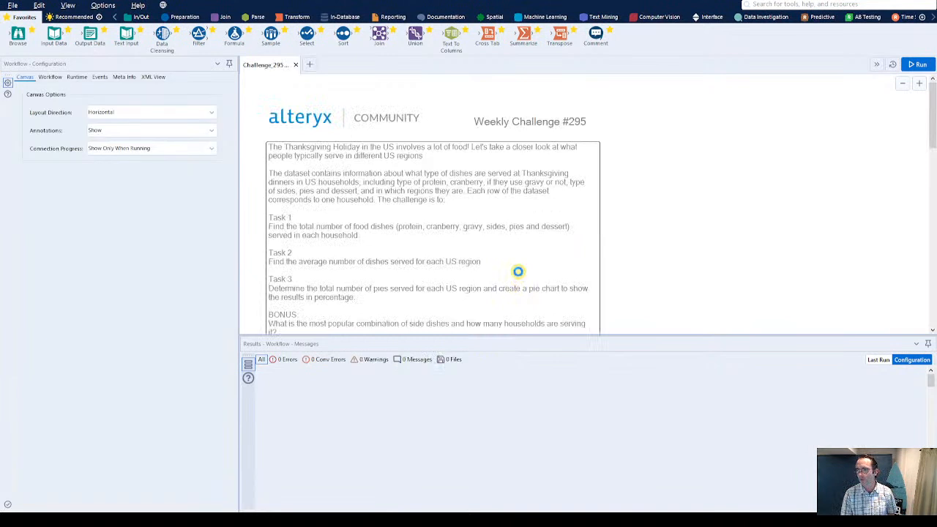
# - Enlarge the canvas area and move the Output container farther right, away from the Input container
pyautogui.scroll(-3, 696, 188)
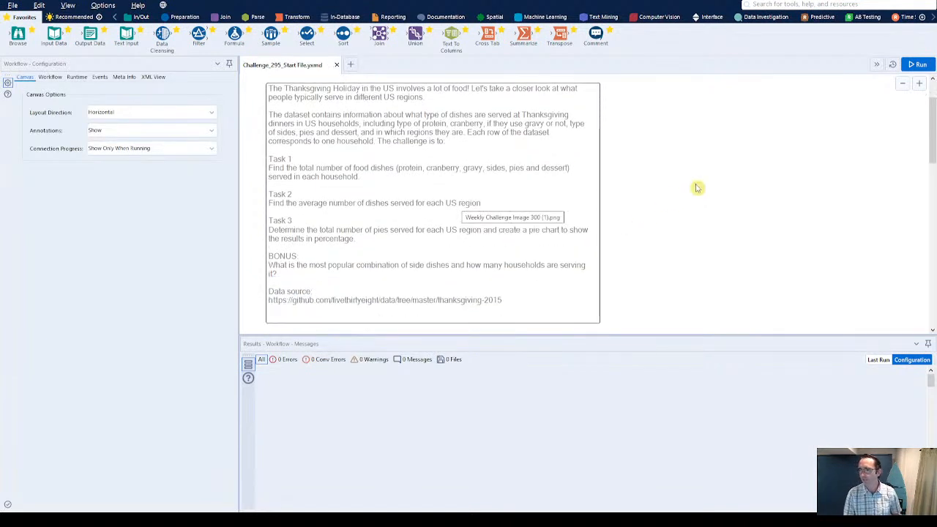
pyautogui.scroll(-2, 697, 188)
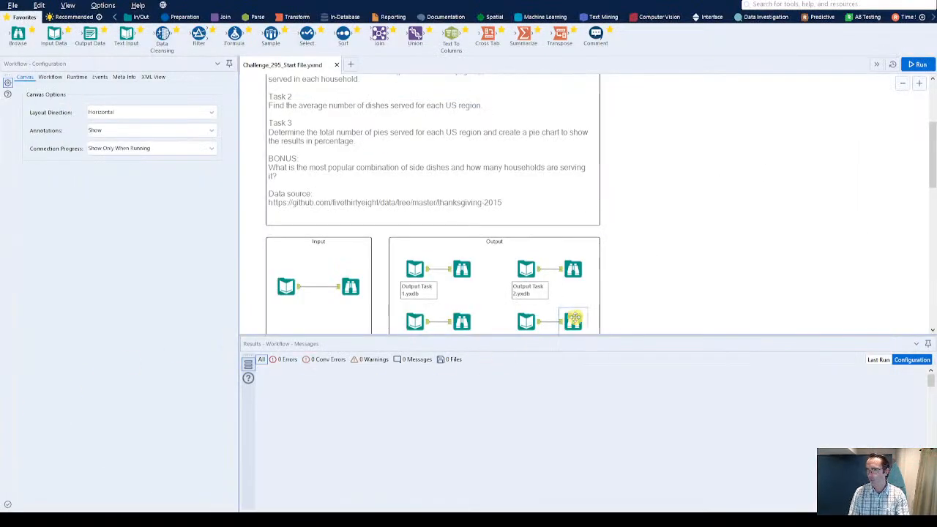
pyautogui.scroll(-2, 670, 282)
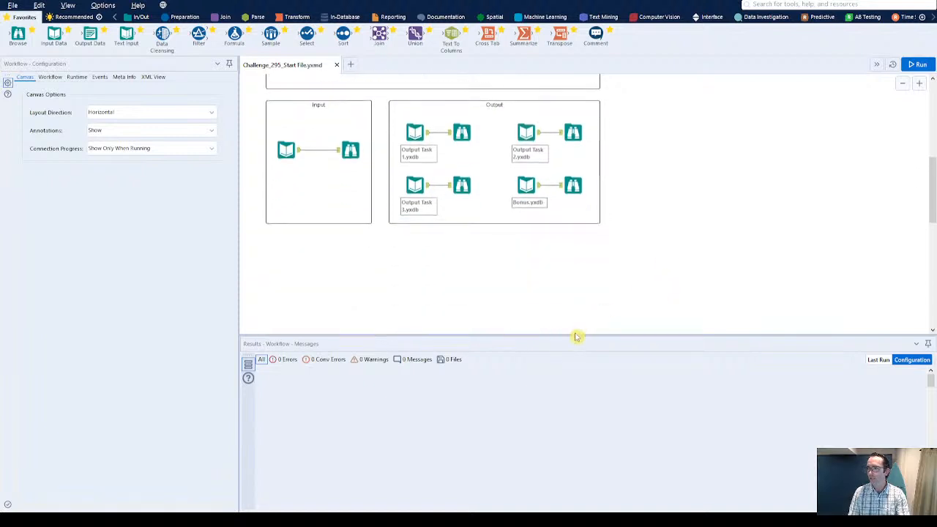
pyautogui.moveTo(573, 335); pyautogui.dragTo(572, 374)
pyautogui.moveTo(661, 255); pyautogui.dragTo(644, 114)
pyautogui.click(533, 138)
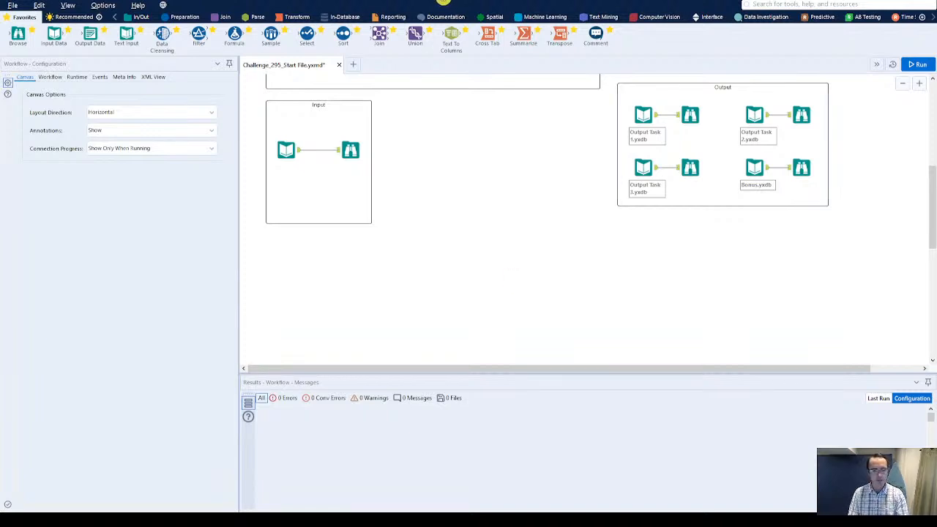
# - Run the workflow and show the Input container's Browse data in a taller results area
pyautogui.hotkey('ctrl', 'r')
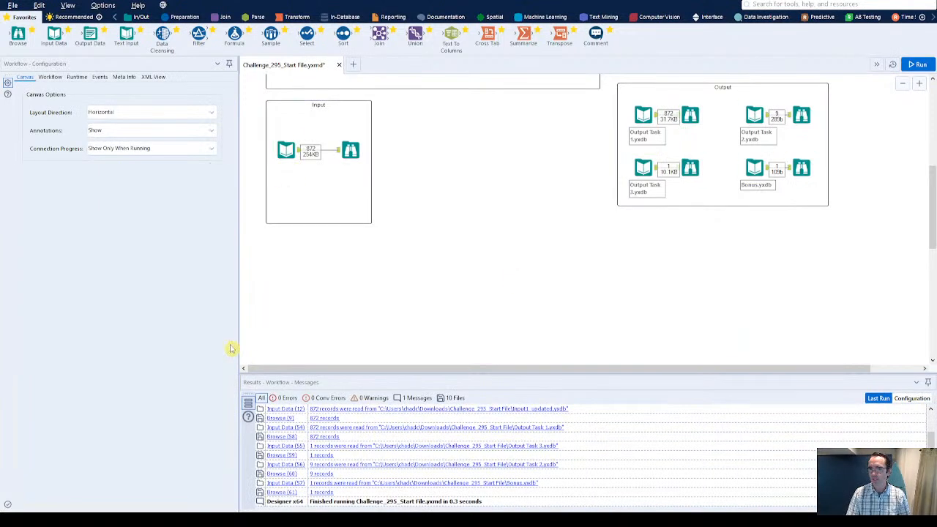
pyautogui.click(348, 155)
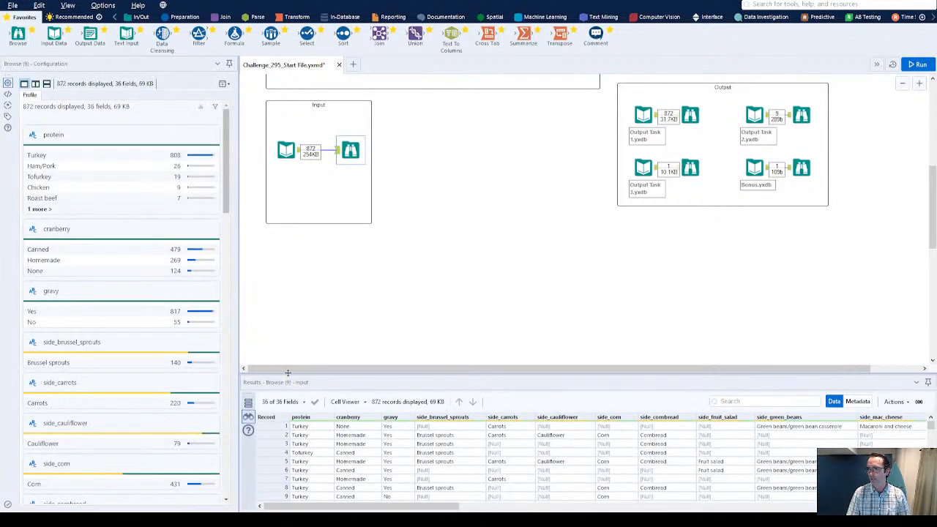
pyautogui.moveTo(289, 376); pyautogui.dragTo(290, 351)
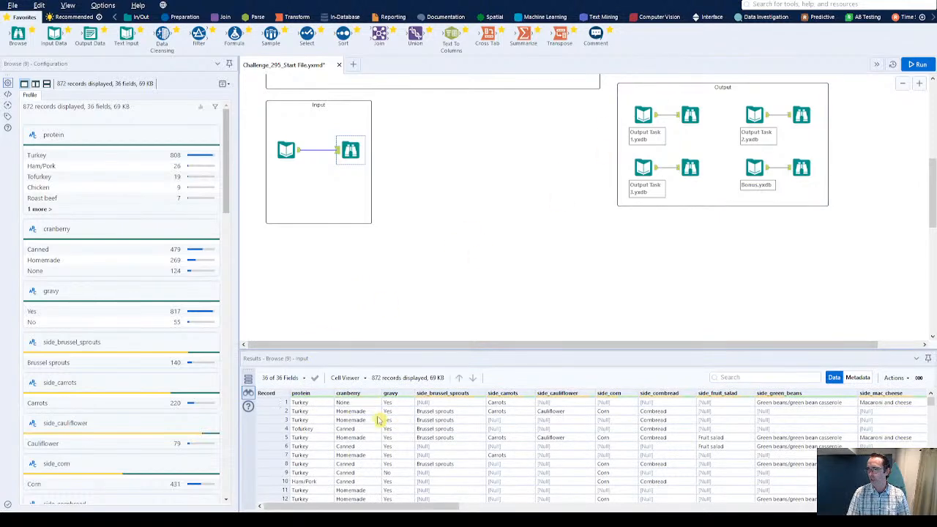
# - Examine the input data from the cranberry column through to the US_region column
pyautogui.click(350, 411)
pyautogui.keyDown('shift'); pyautogui.click(354, 463); pyautogui.keyUp('shift')
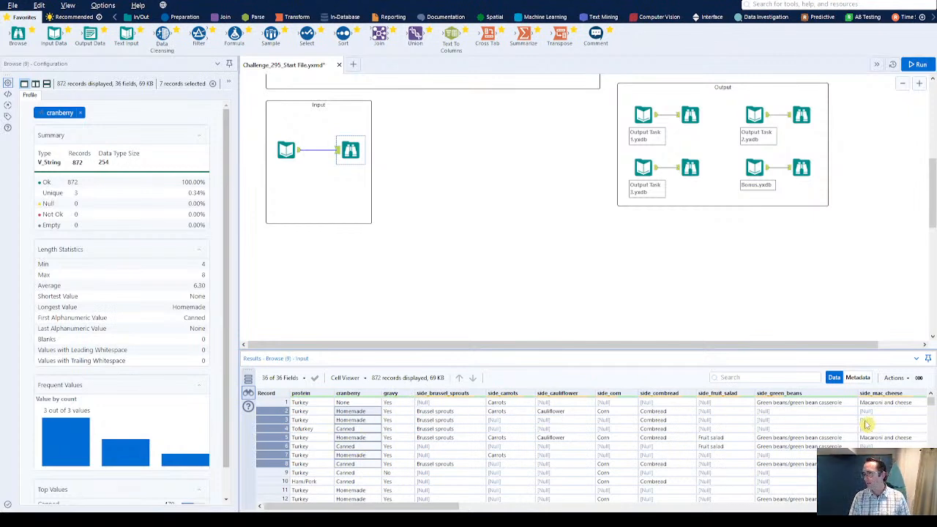
pyautogui.moveTo(394, 510); pyautogui.dragTo(879, 515)
pyautogui.moveTo(904, 403); pyautogui.dragTo(895, 445)
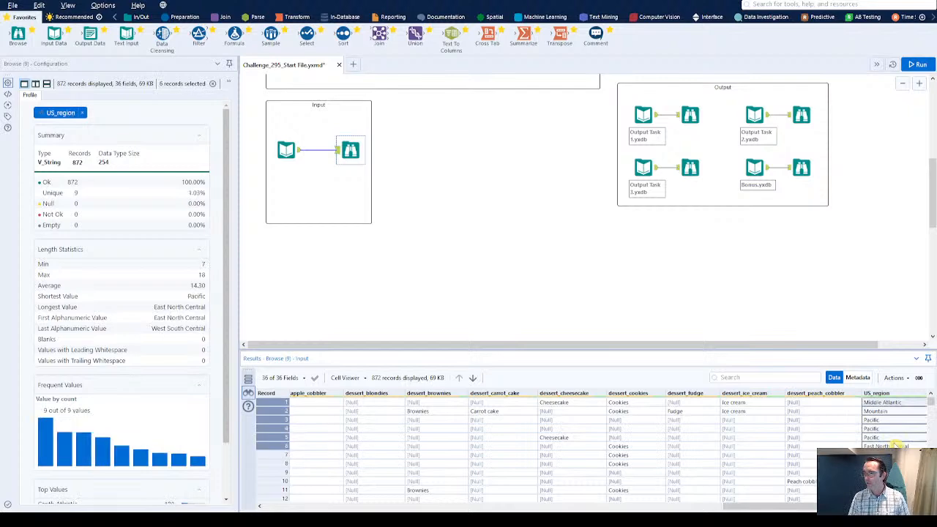
pyautogui.moveTo(763, 512); pyautogui.dragTo(291, 505)
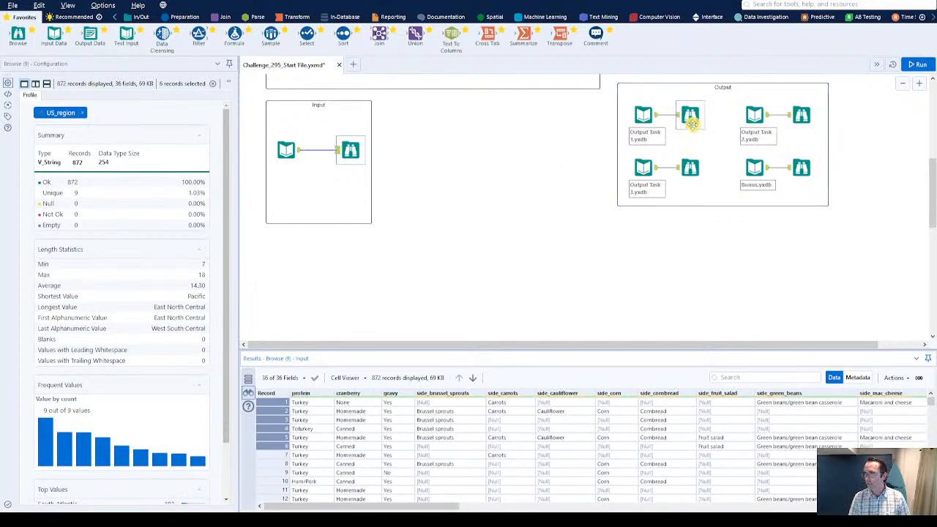
# - Examine the Household and Count_food_dishes columns in the expected Task 1 output
pyautogui.click(691, 127)
pyautogui.click(296, 404)
pyautogui.moveTo(296, 406); pyautogui.dragTo(292, 485)
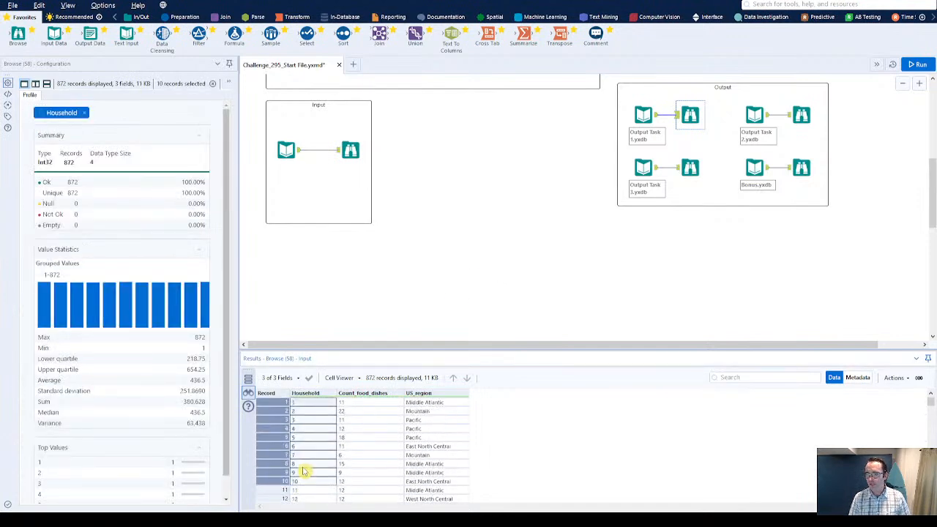
pyautogui.moveTo(368, 403); pyautogui.dragTo(366, 454)
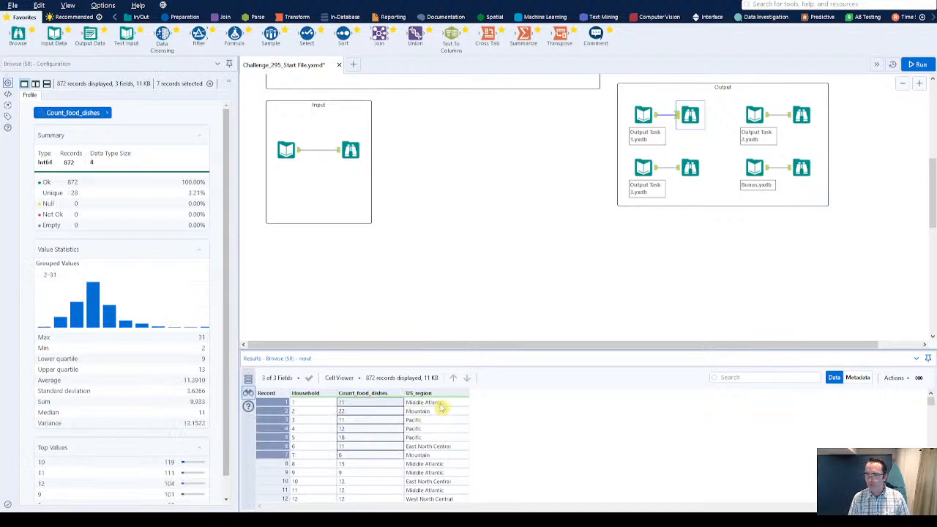
# - Check the US_region column at the end of the input dataset again
pyautogui.click(350, 146)
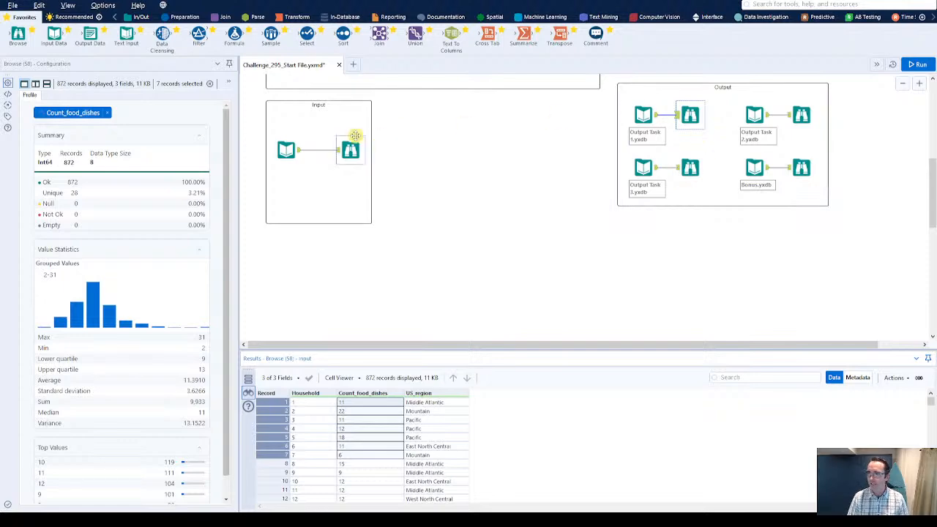
pyautogui.moveTo(468, 507); pyautogui.dragTo(805, 507)
pyautogui.click(891, 402)
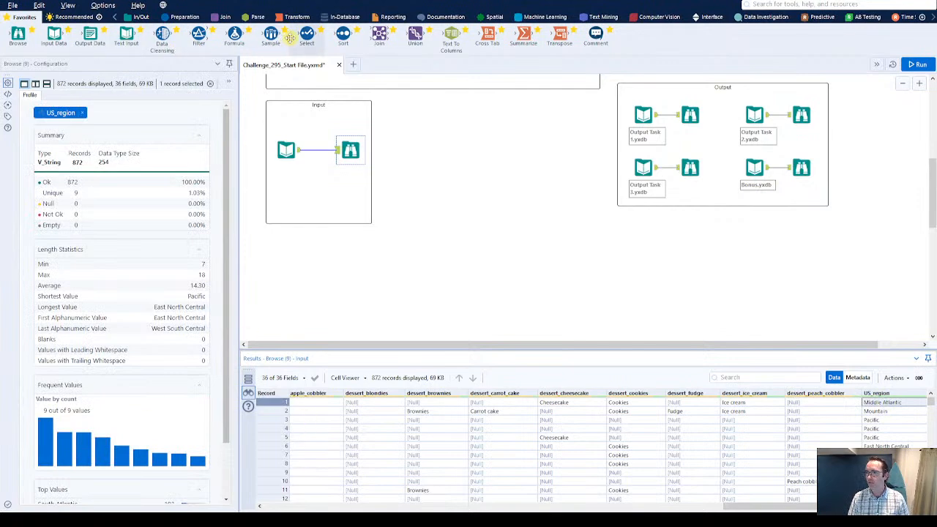
# - Connect a Record ID tool to the input data, name its new column Household, and run the workflow
pyautogui.click(185, 16)
pyautogui.moveTo(451, 36); pyautogui.dragTo(350, 191)
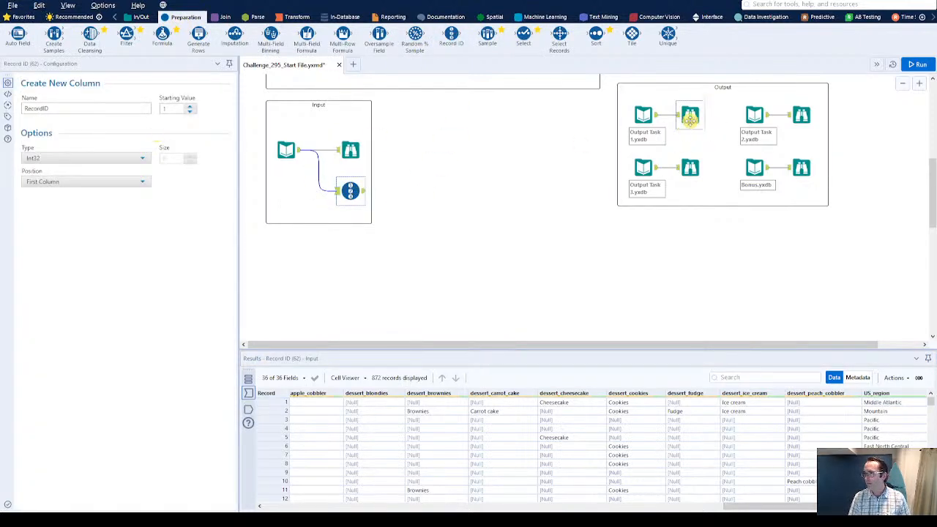
pyautogui.click(690, 117)
pyautogui.click(350, 190)
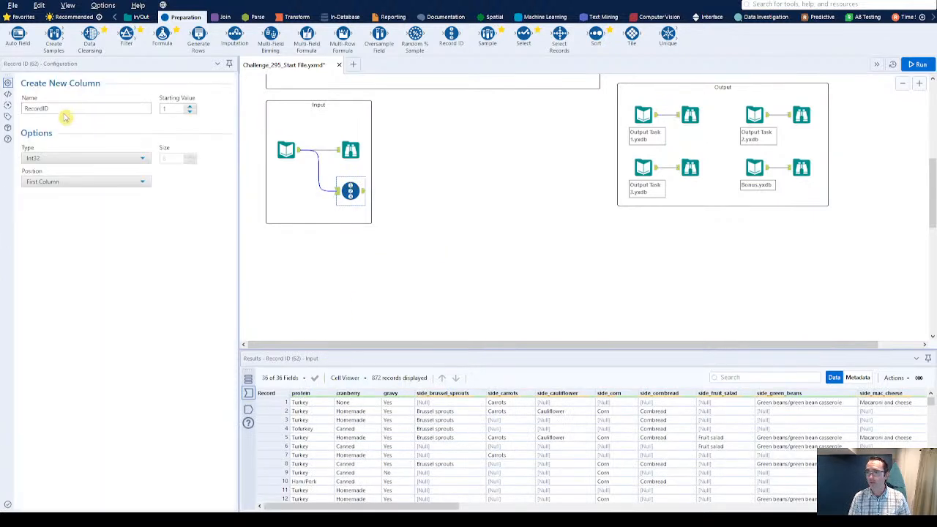
pyautogui.doubleClick(40, 108)
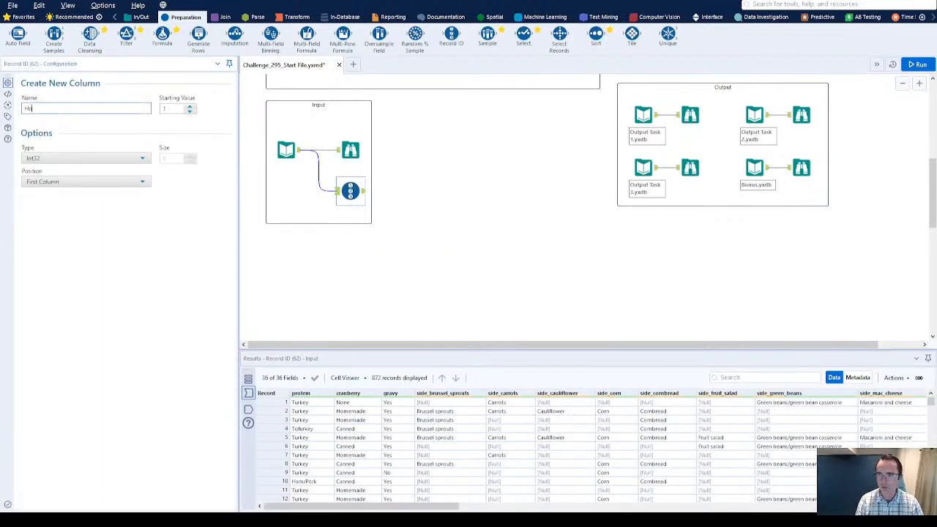
pyautogui.hotkey('ctrl', 'r')
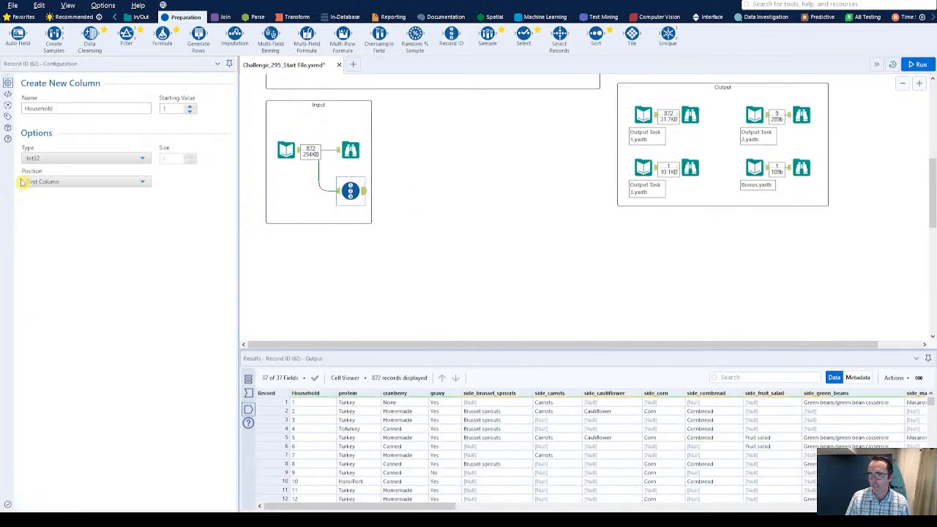
# - Compare the Record ID output's Household and dish columns with the expected Task 1 output
pyautogui.moveTo(303, 402); pyautogui.dragTo(309, 428)
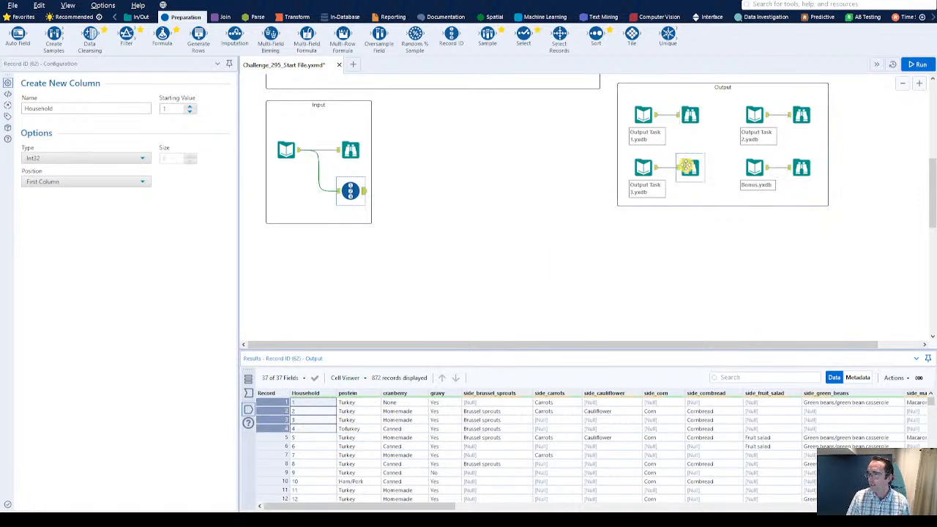
pyautogui.click(690, 118)
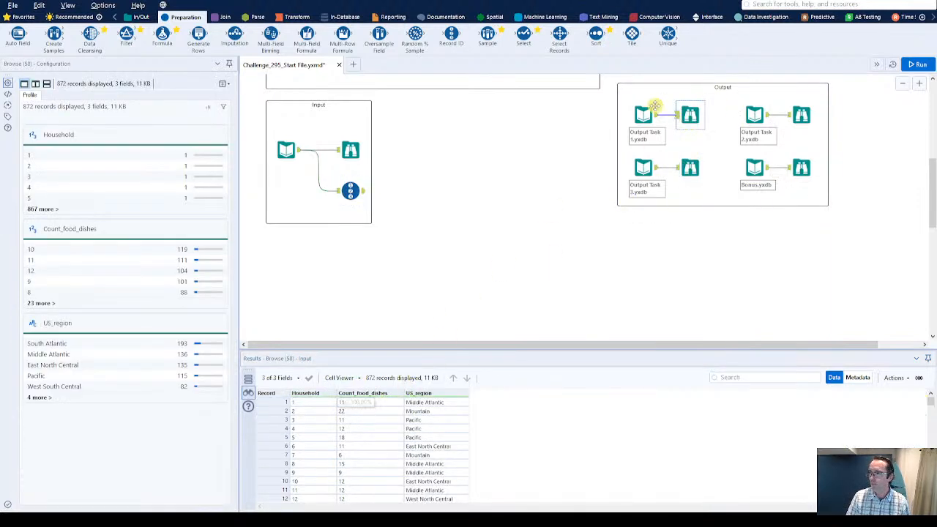
pyautogui.click(350, 191)
pyautogui.moveTo(360, 404); pyautogui.dragTo(893, 408)
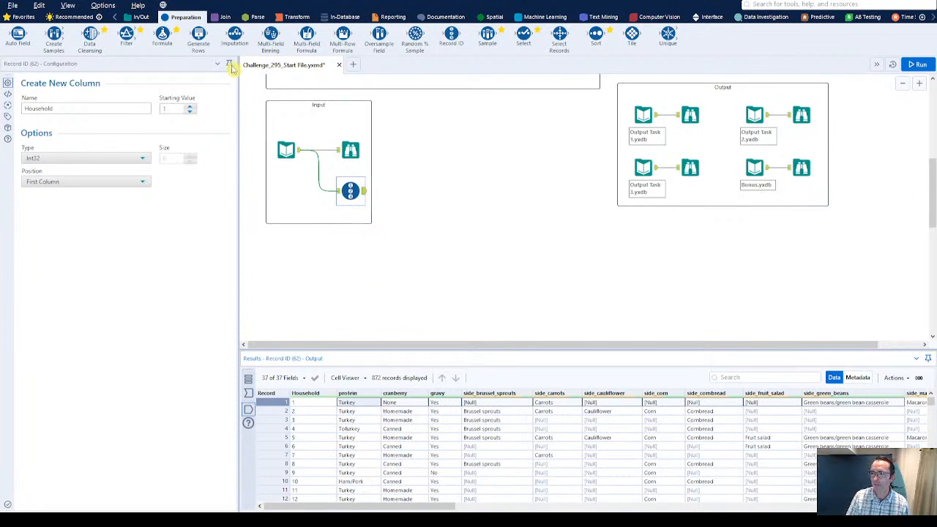
# - Connect a Transpose tool after the Record ID tool with Household as the key column, and run the workflow
pyautogui.click(295, 16)
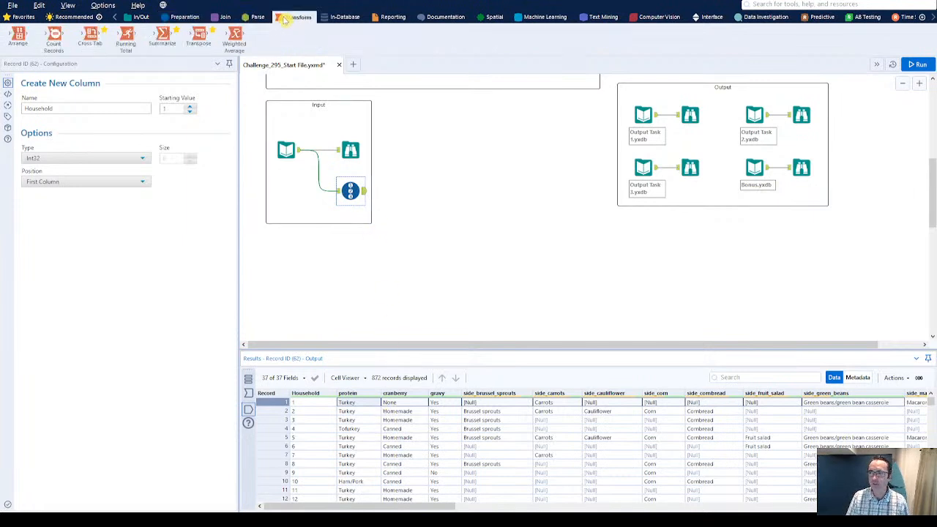
pyautogui.moveTo(199, 38); pyautogui.dragTo(397, 191)
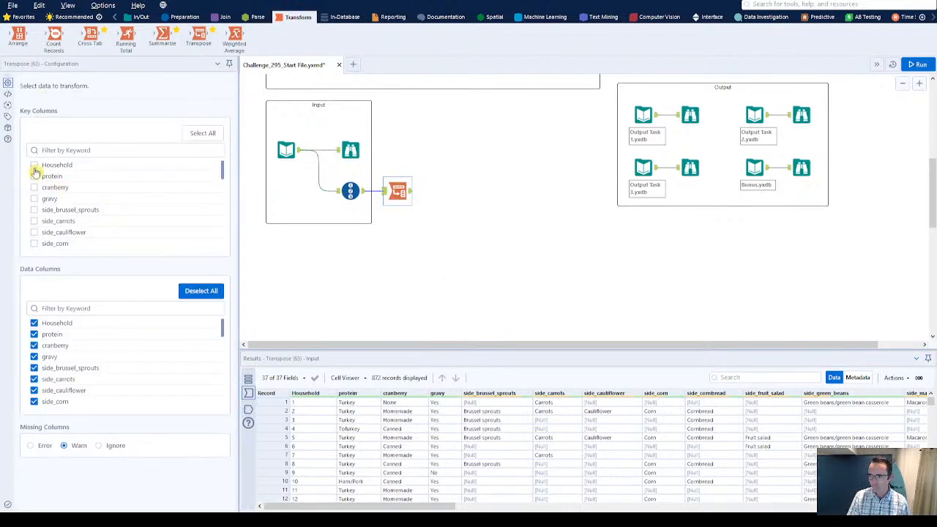
pyautogui.click(34, 166)
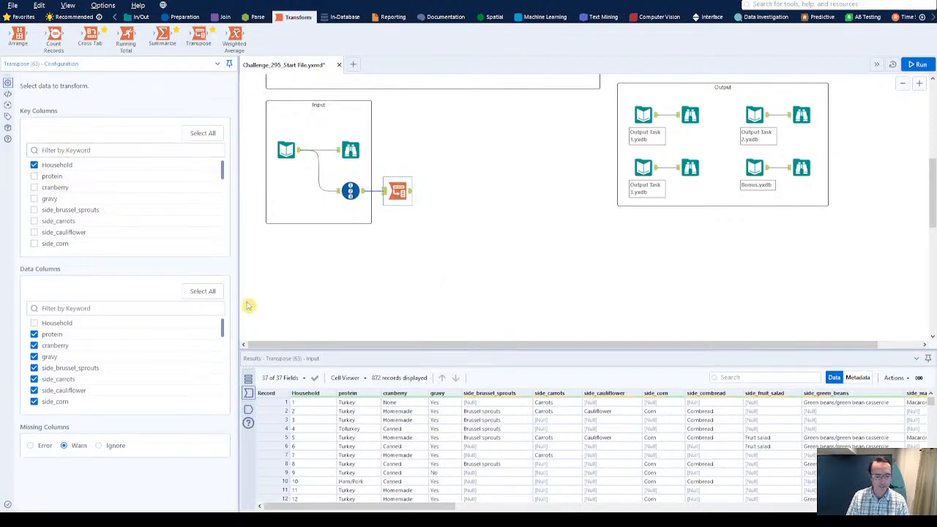
pyautogui.hotkey('ctrl', 'r')
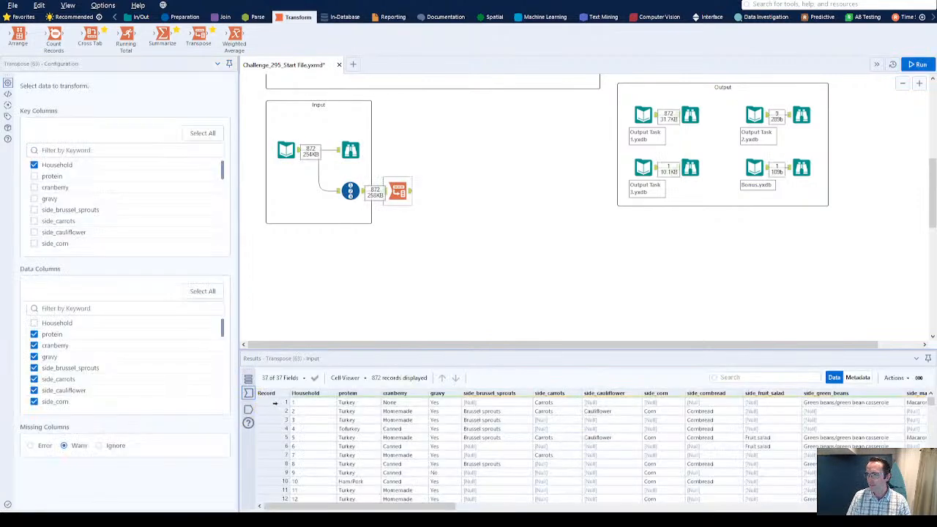
# - Examine the Household, Name and Value columns in the Transpose tool's output
pyautogui.click(412, 193)
pyautogui.moveTo(303, 402); pyautogui.dragTo(305, 476)
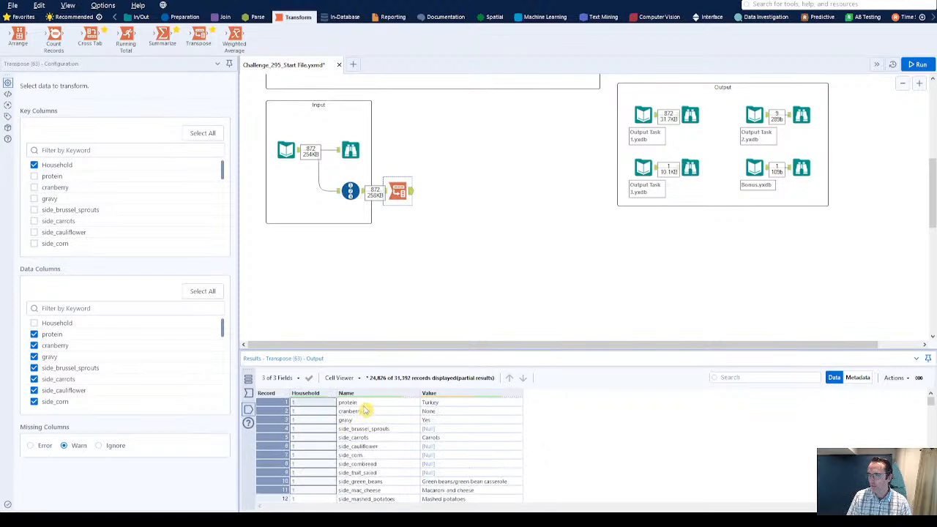
pyautogui.moveTo(366, 404); pyautogui.dragTo(380, 455)
pyautogui.moveTo(377, 402); pyautogui.dragTo(366, 464)
pyautogui.moveTo(462, 411); pyautogui.dragTo(460, 434)
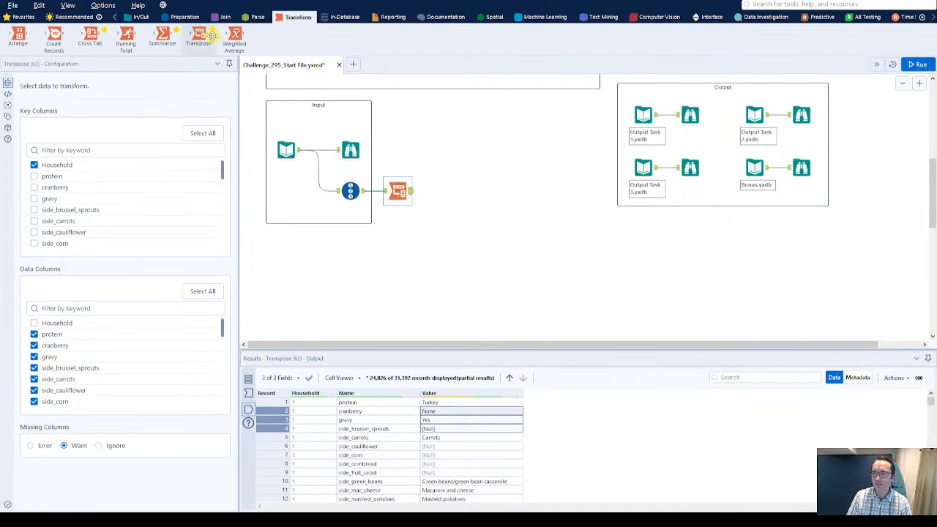
# - Connect a Summarize tool after the Transpose tool and group by Household
pyautogui.moveTo(163, 36); pyautogui.dragTo(455, 191)
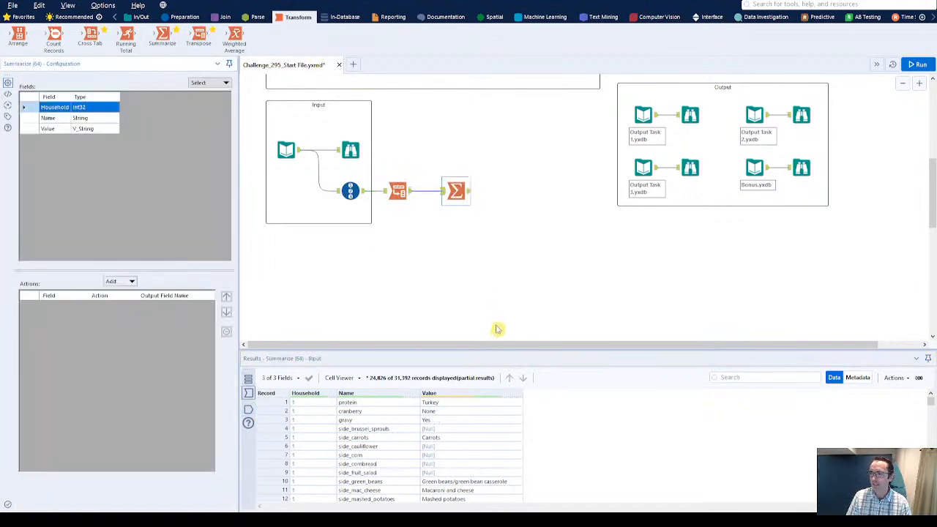
pyautogui.click(113, 282)
pyautogui.click(124, 297)
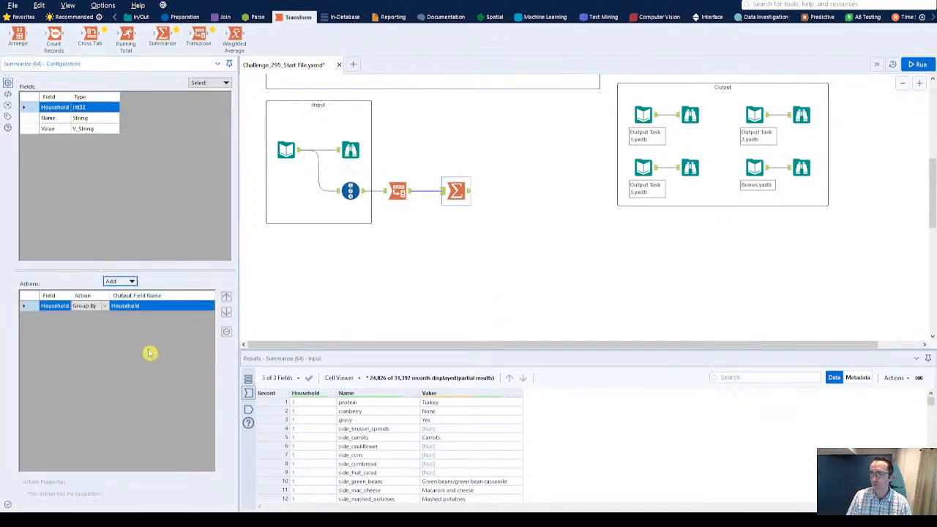
# - Add a Count Non Null action on the Value field in the Summarize tool, and run the workflow
pyautogui.click(63, 129)
pyautogui.click(126, 281)
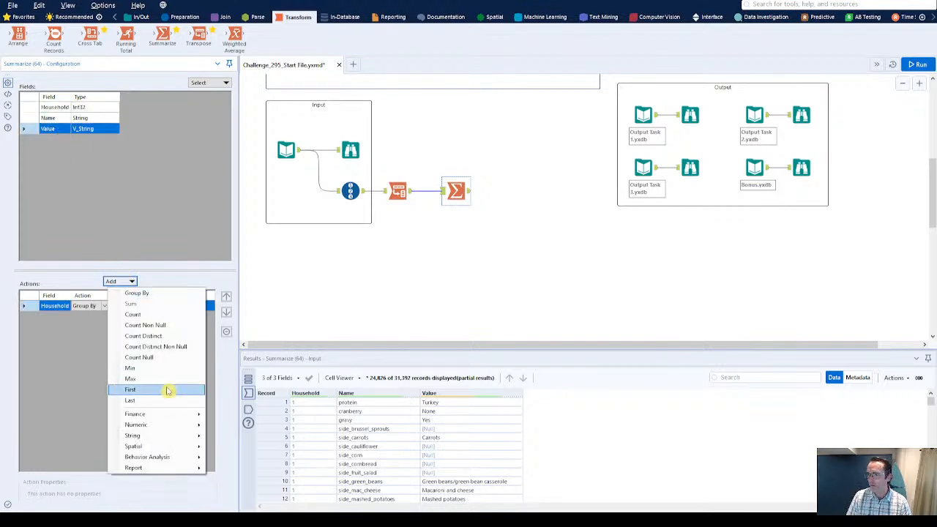
pyautogui.click(170, 325)
pyautogui.hotkey('ctrl', 'r')
pyautogui.click(469, 192)
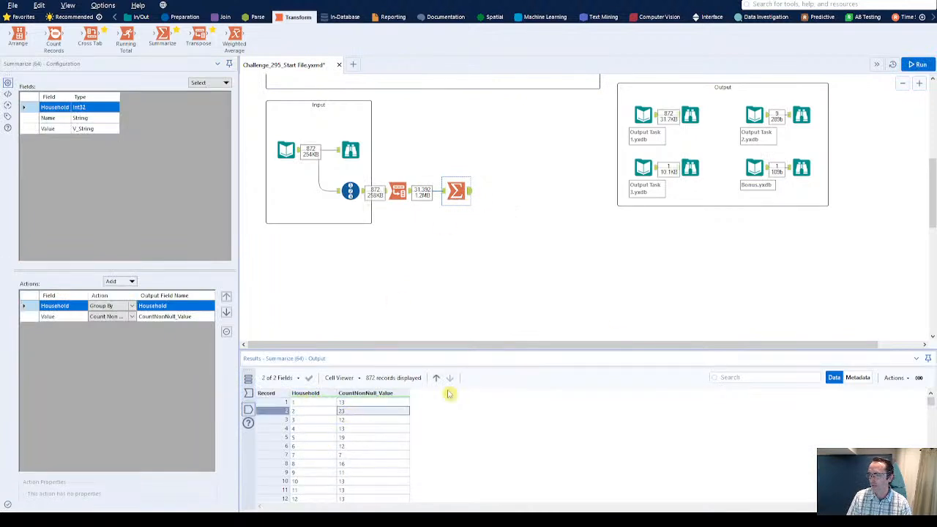
# - Compare the Summarize tool's non-null counts per household with Count_food_dishes in the expected Task 1 output
pyautogui.click(690, 115)
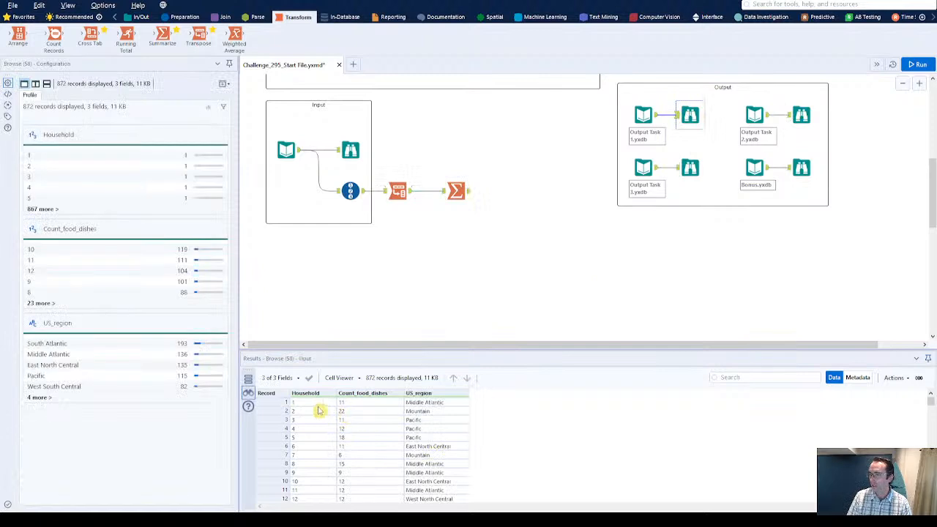
pyautogui.click(351, 403)
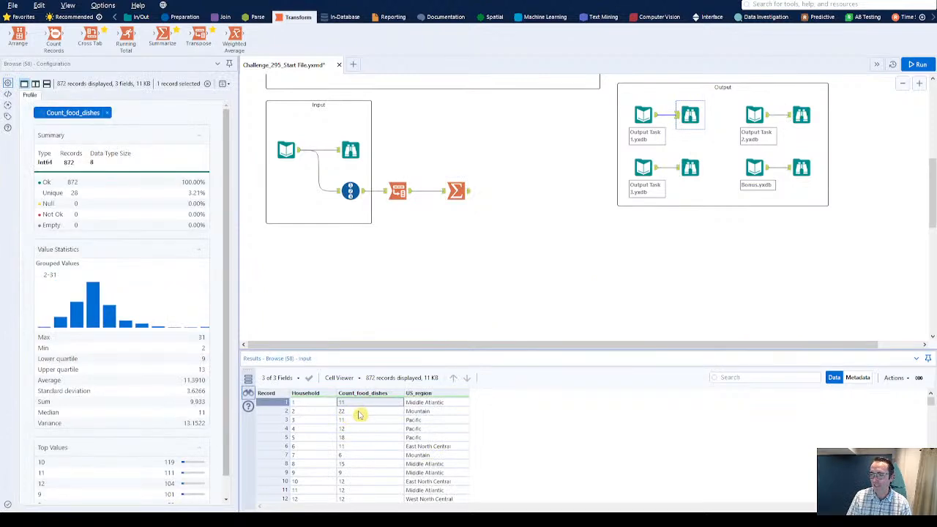
pyautogui.click(360, 412)
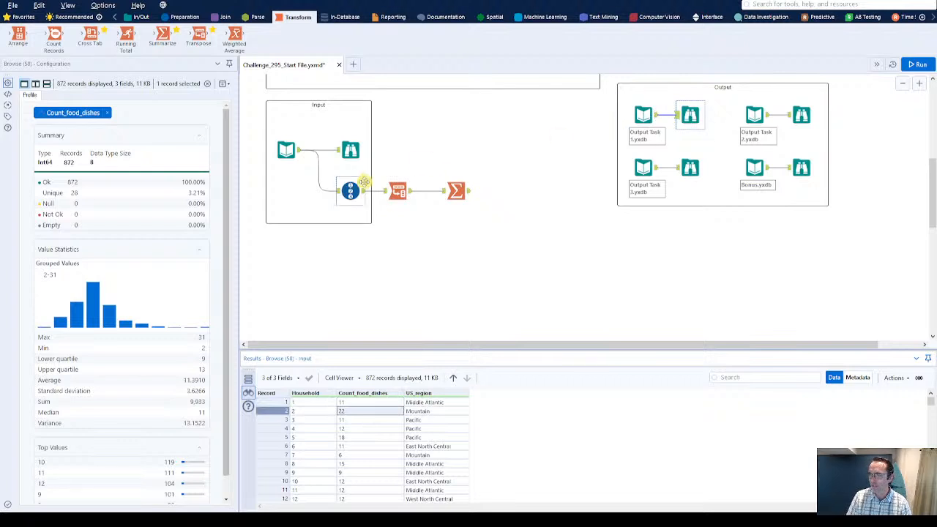
pyautogui.click(398, 191)
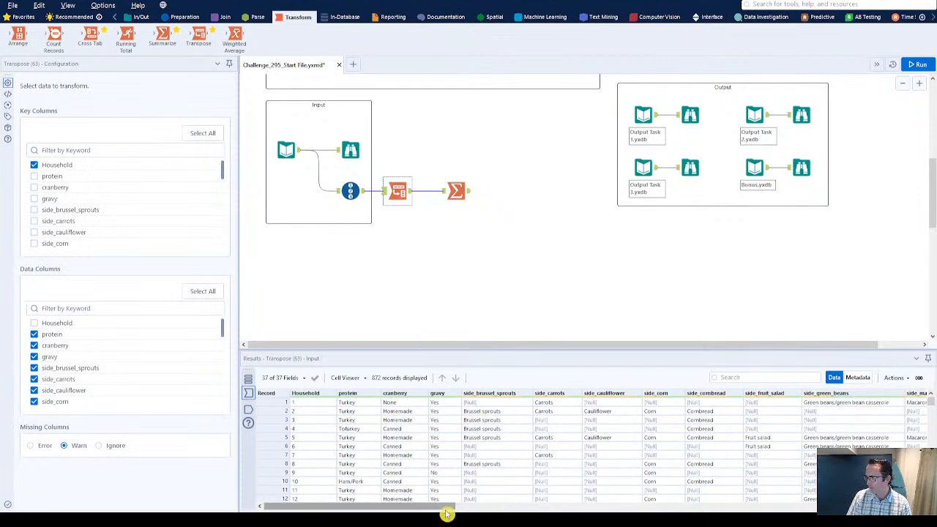
pyautogui.moveTo(444, 513); pyautogui.dragTo(560, 505)
pyautogui.click(456, 191)
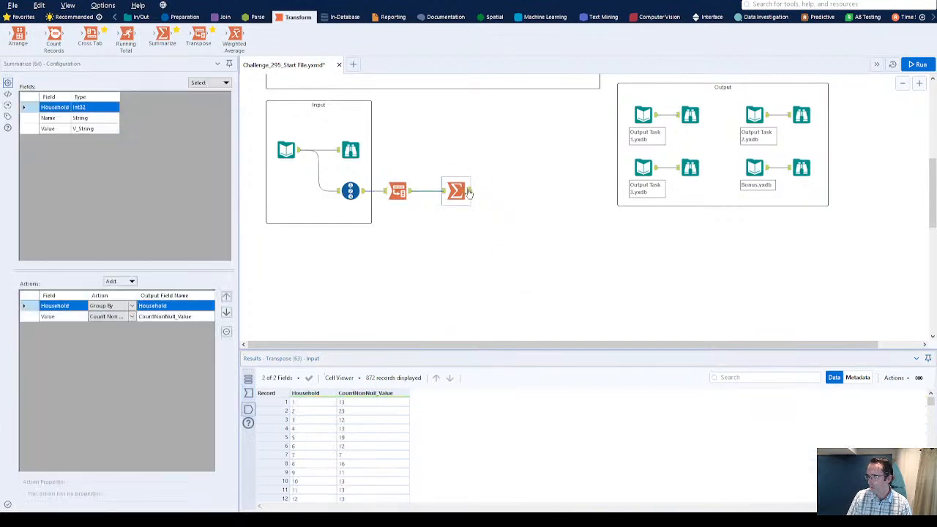
pyautogui.click(688, 114)
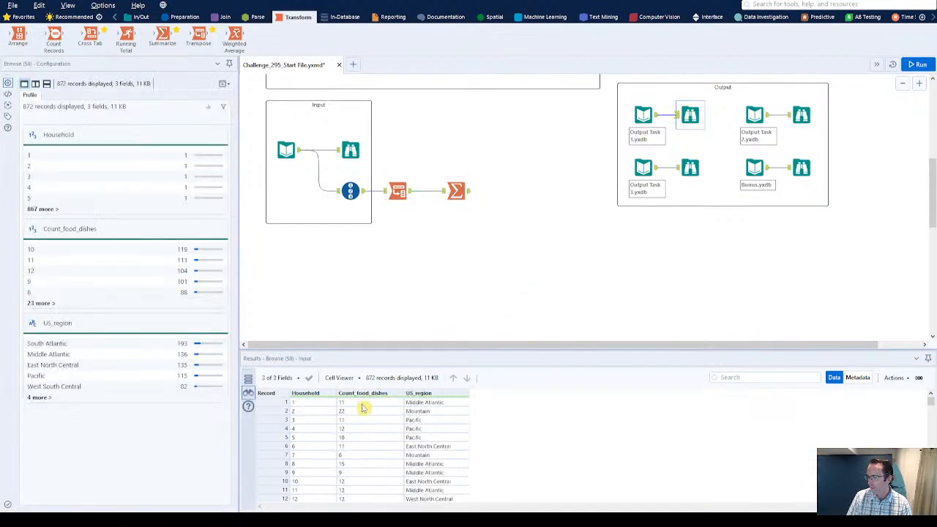
pyautogui.click(457, 190)
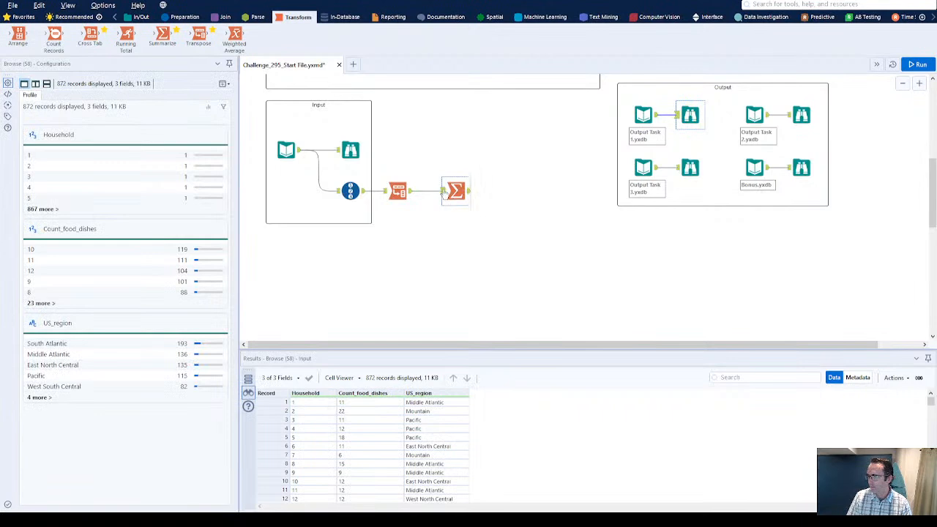
# - Examine household 1's transposed rows in the Summarize tool's input for entries that are not food dishes
pyautogui.click(445, 192)
pyautogui.scroll(-3, 479, 481)
pyautogui.scroll(-6, 479, 481)
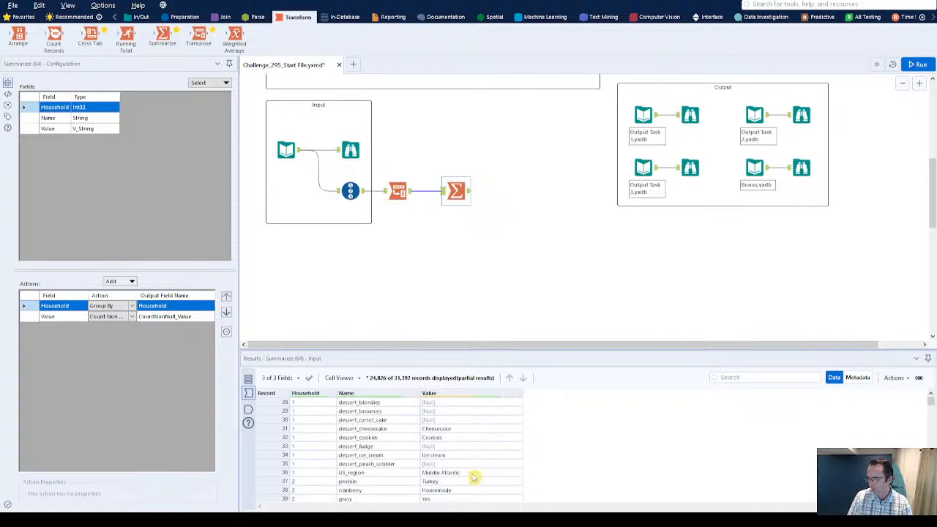
pyautogui.click(474, 474)
pyautogui.click(388, 474)
# - Add US_region as a key column in the Transpose tool, and run the workflow
pyautogui.click(406, 195)
pyautogui.scroll(-5, 82, 226)
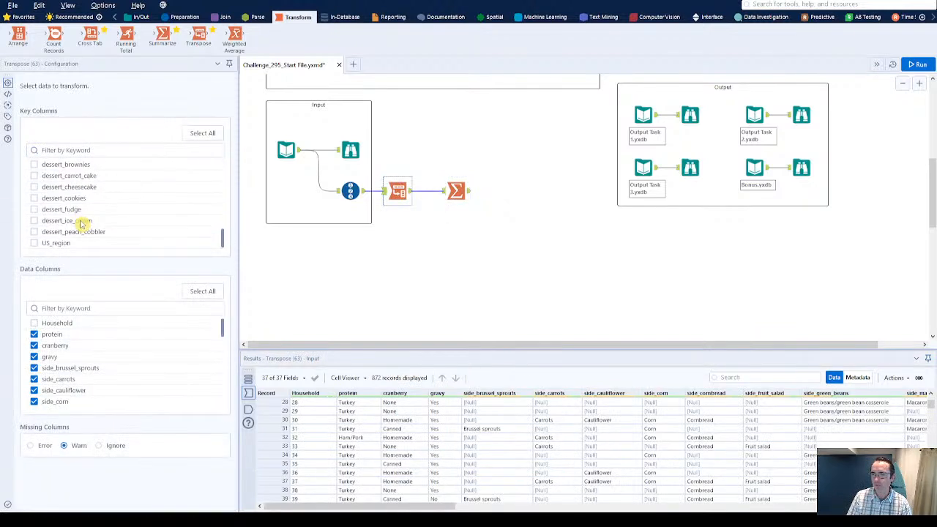
pyautogui.click(34, 244)
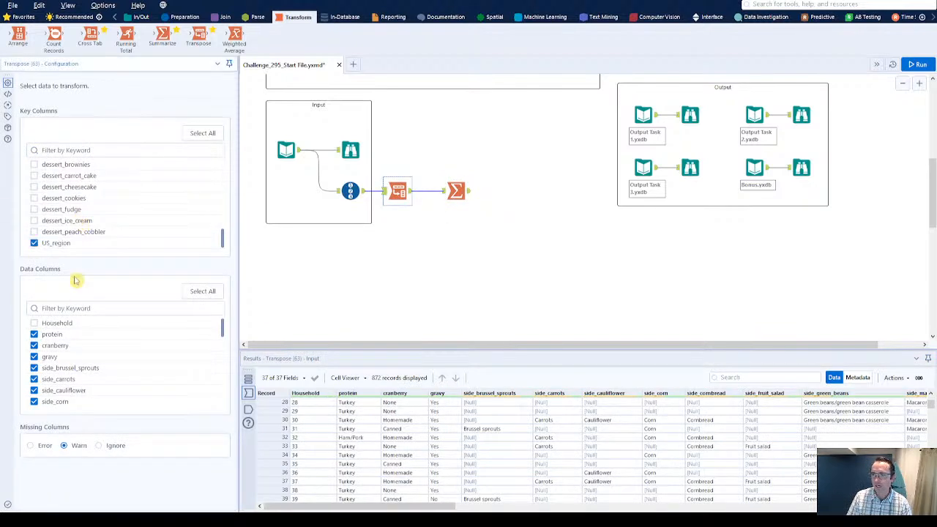
pyautogui.scroll(4, 145, 222)
pyautogui.scroll(3, 144, 222)
pyautogui.hotkey('ctrl', 'r')
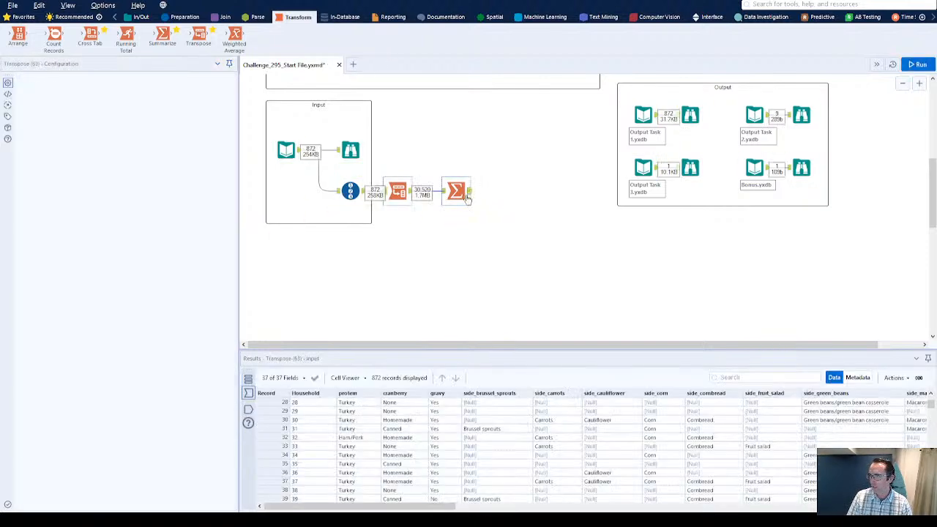
# - Compare the recalculated dish counts of households 1 and 2 with the expected Task 1 output
pyautogui.click(468, 196)
pyautogui.scroll(9, 357, 419)
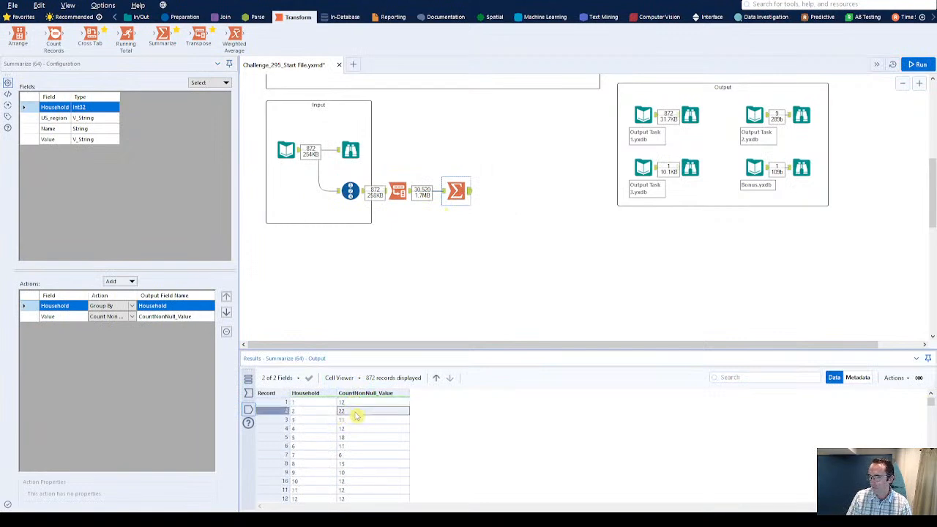
pyautogui.click(690, 115)
pyautogui.click(354, 411)
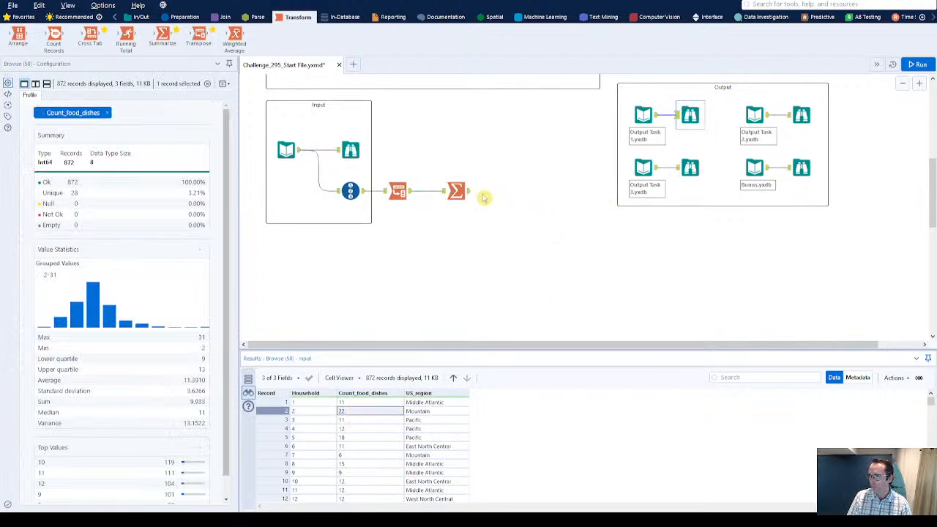
pyautogui.click(455, 191)
pyautogui.click(352, 401)
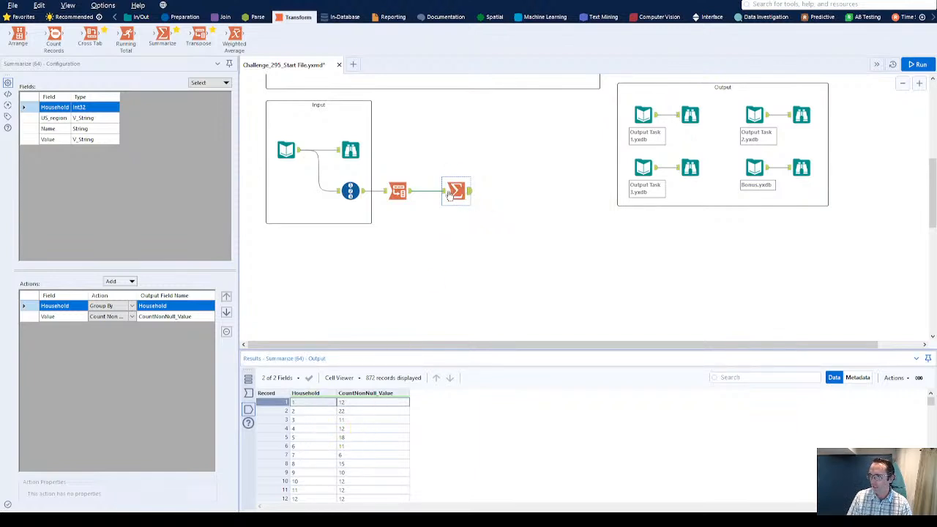
# - Check the counts of households 5 to 8 against the expected Task 1 output, and recheck household 1
pyautogui.click(688, 116)
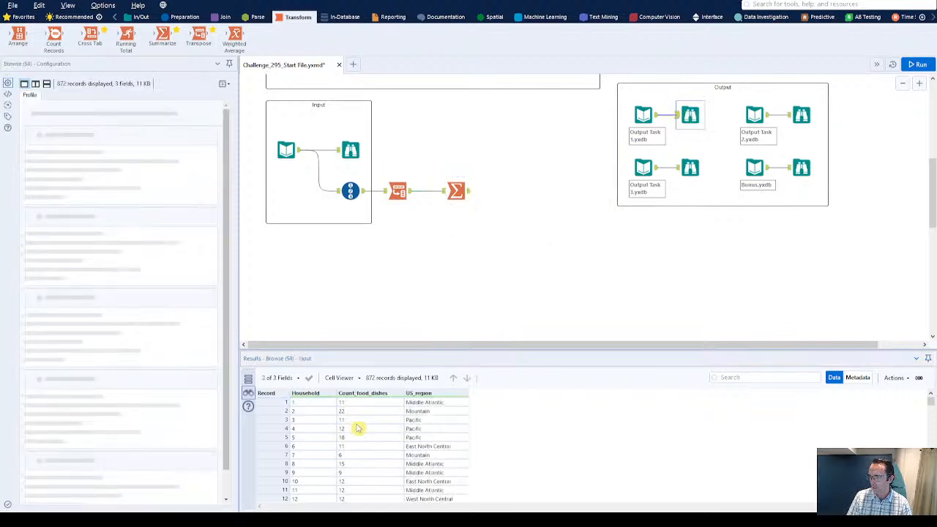
pyautogui.click(357, 437)
pyautogui.press('Down')
pyautogui.press('Down')
pyautogui.press('Down')
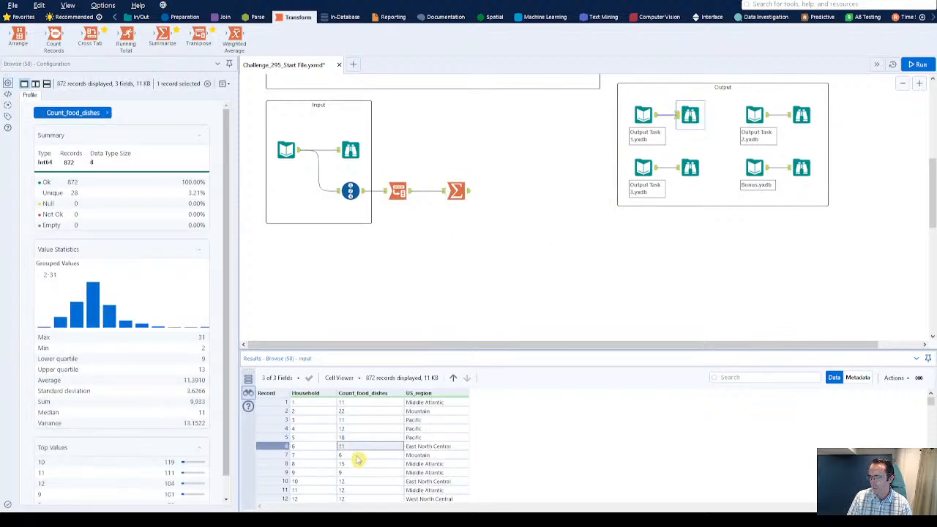
pyautogui.click(456, 191)
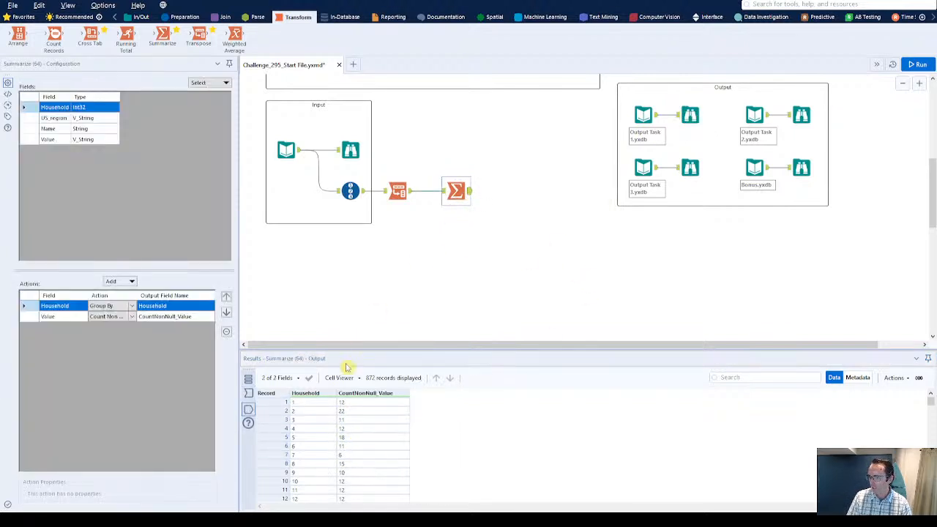
pyautogui.click(355, 444)
pyautogui.press('Down')
pyautogui.press('Down')
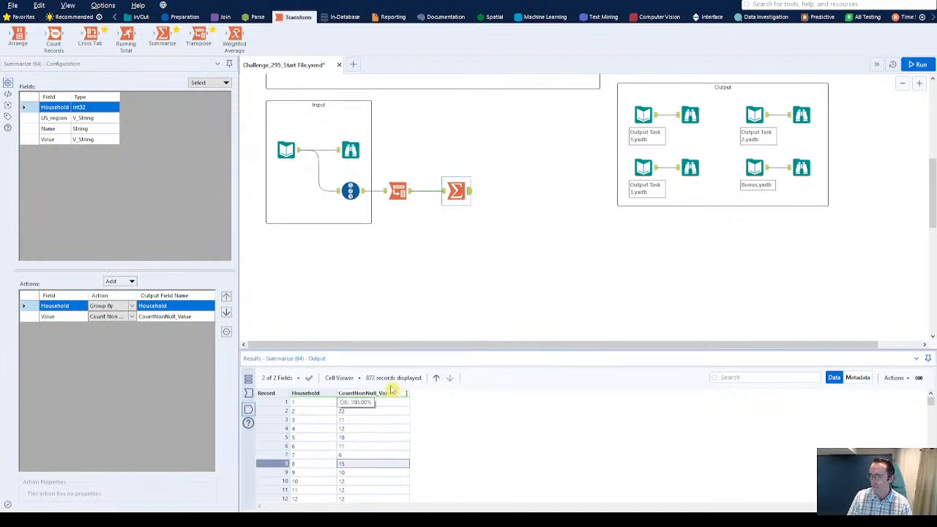
pyautogui.click(689, 115)
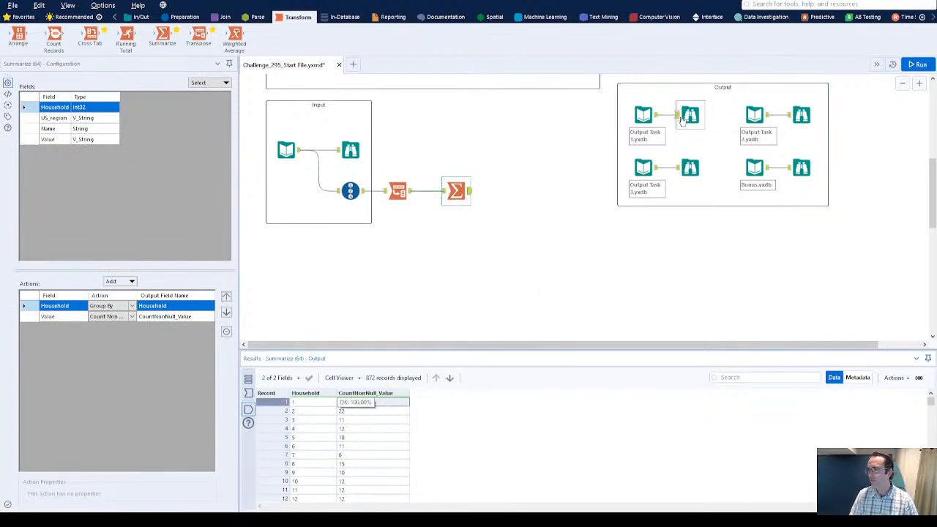
pyautogui.click(384, 401)
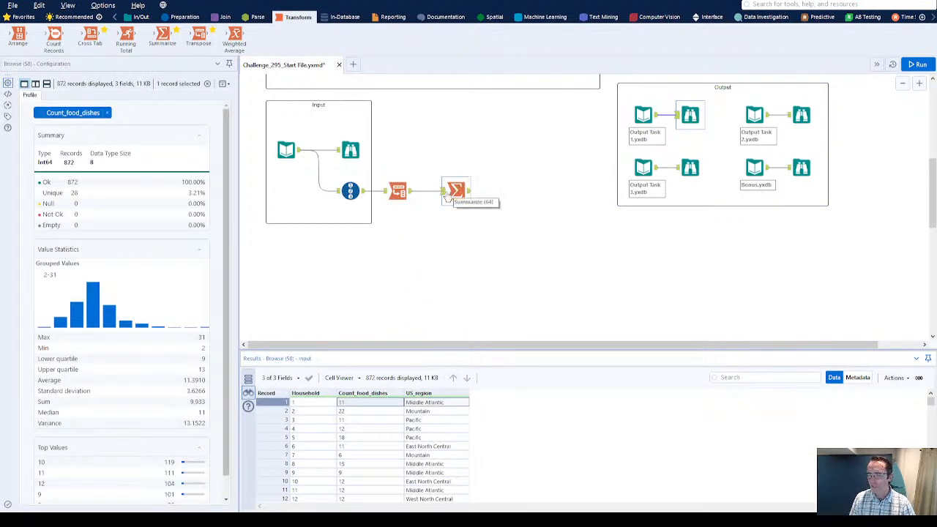
# - Add a Group By action on US_region in the Summarize tool
pyautogui.click(448, 192)
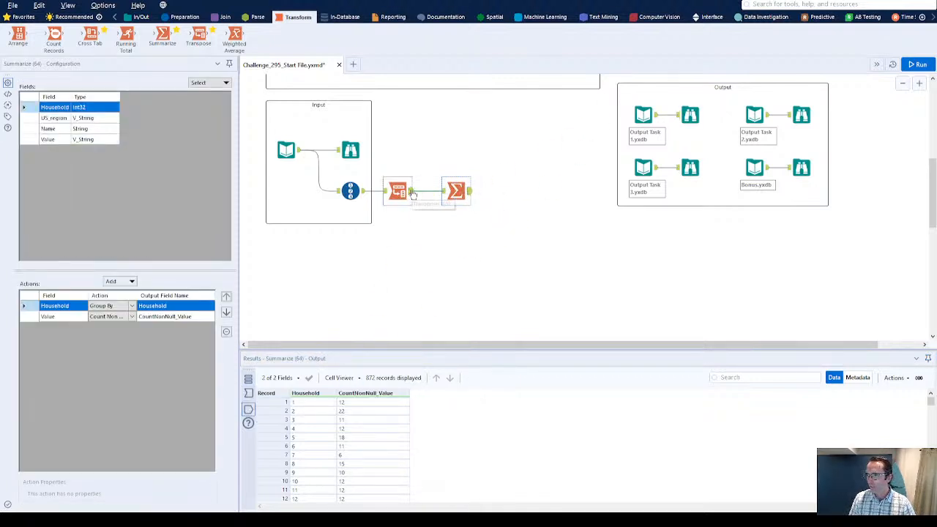
pyautogui.click(51, 118)
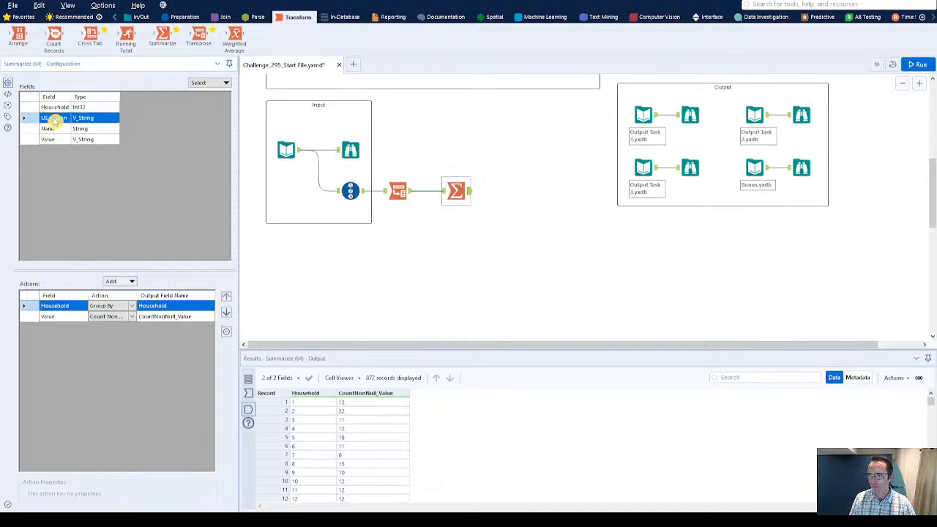
pyautogui.click(110, 282)
pyautogui.click(123, 294)
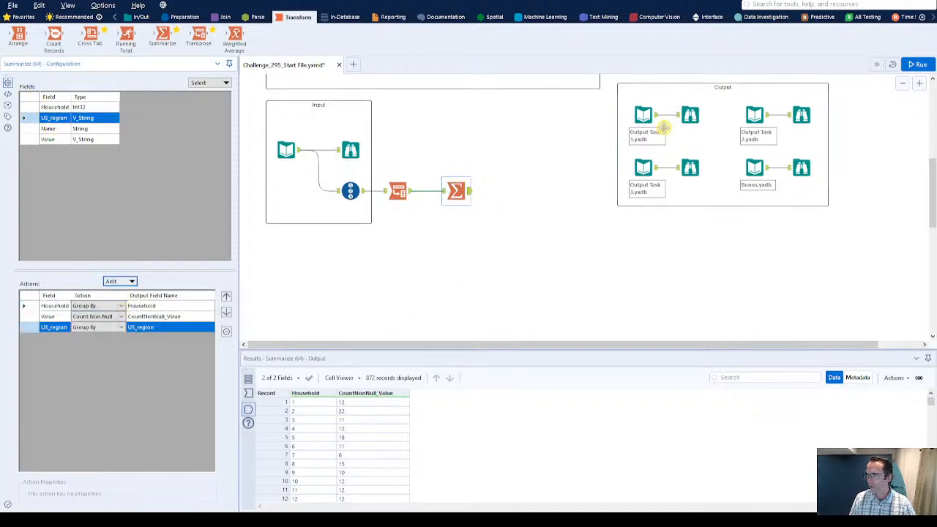
# - Rename the Summarize tool's Value count output field to "Count of food dishes", and run the workflow
pyautogui.click(690, 115)
pyautogui.click(456, 191)
pyautogui.click(163, 316)
pyautogui.write('Count of food dishes')
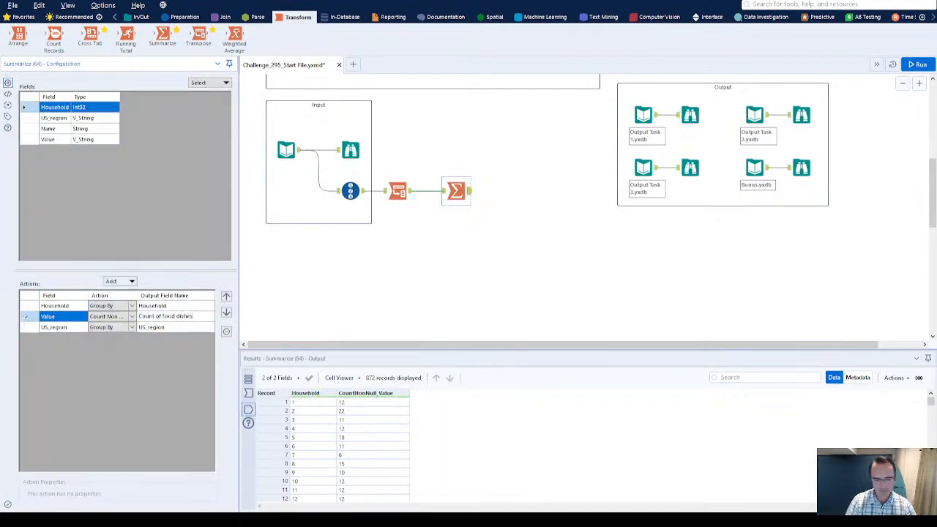
pyautogui.hotkey('ctrl', 'r')
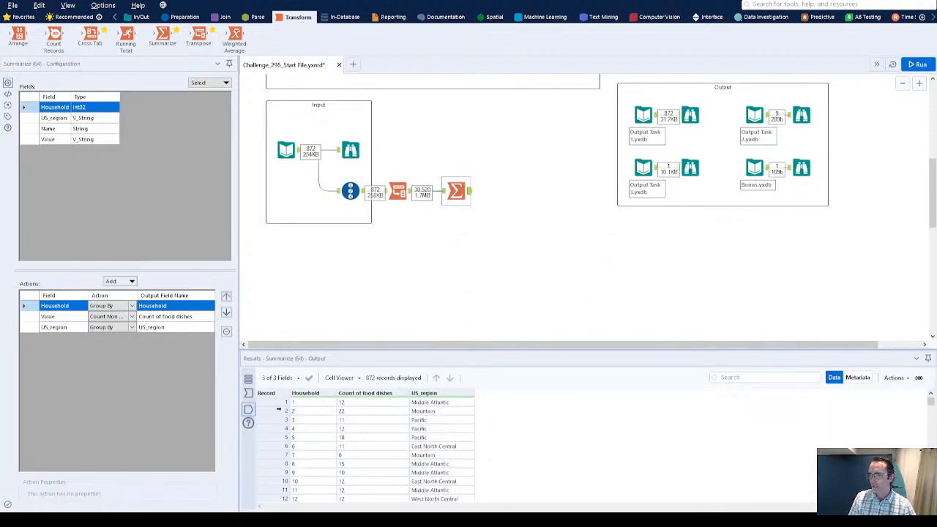
# - Compare the first household's summarized record with the expected Task 1 output, and view the expected Task 2 output
pyautogui.click(277, 403)
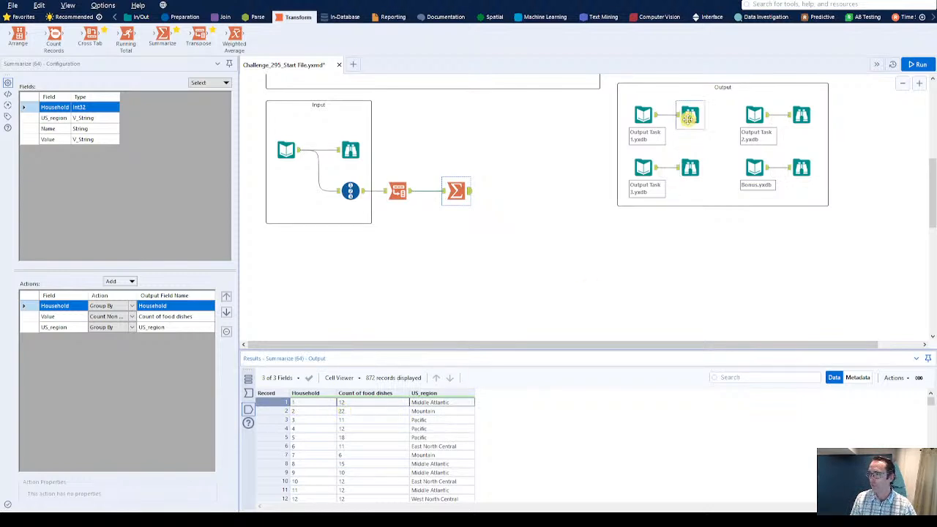
pyautogui.click(688, 117)
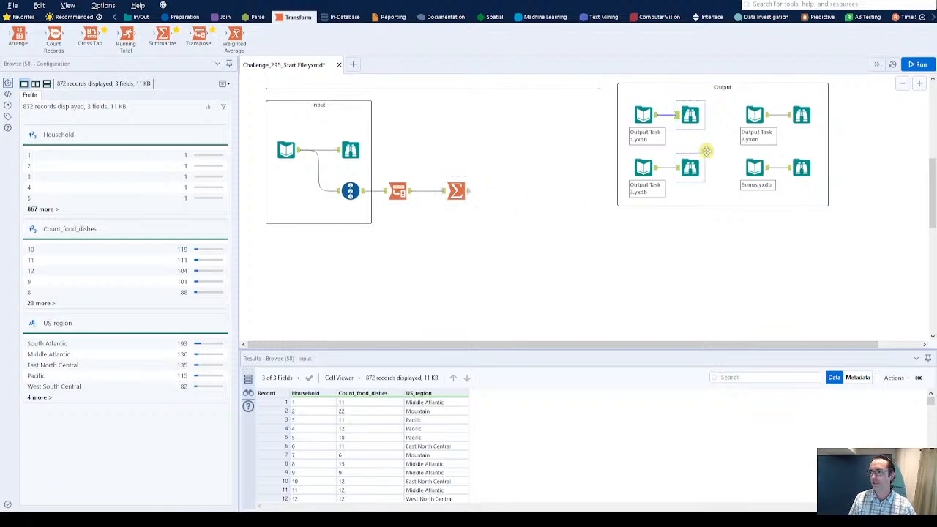
pyautogui.click(801, 116)
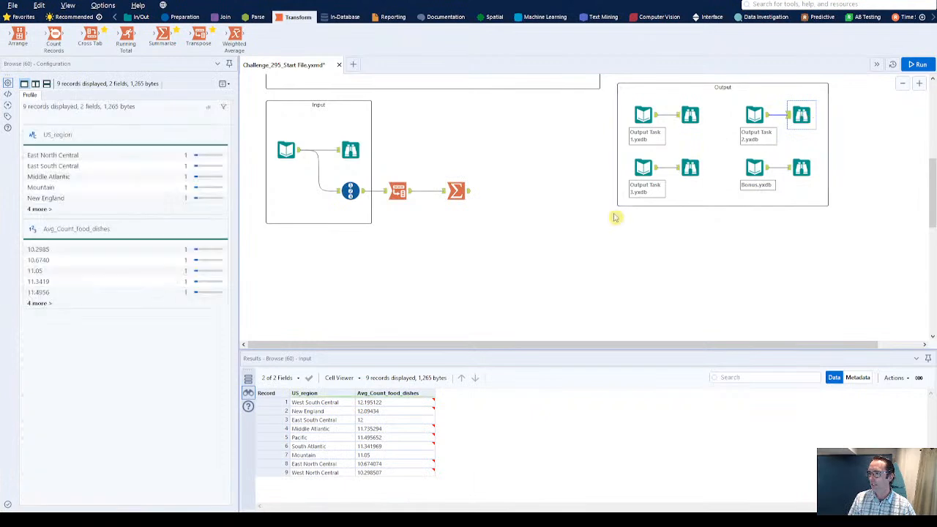
# - Connect a Browse tool after the Summarize tool, annotate it "Task #1", and run the workflow
pyautogui.click(458, 196)
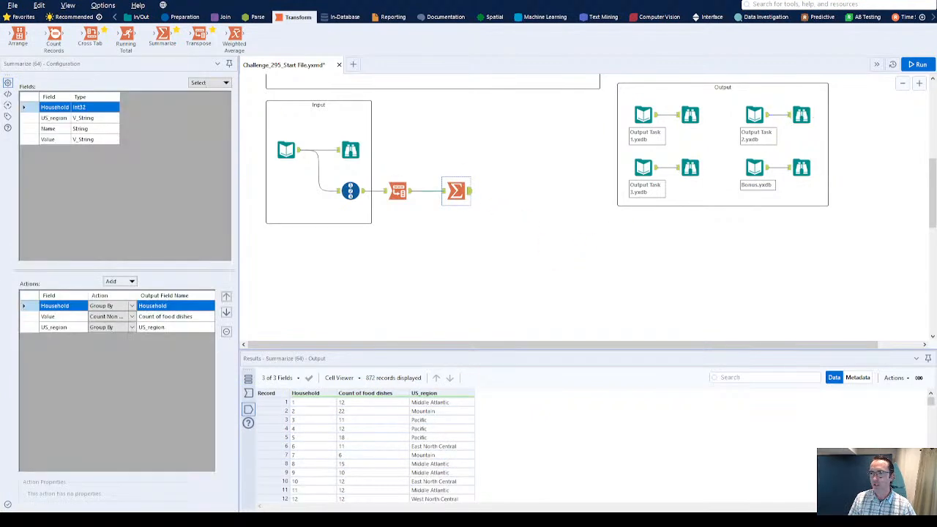
pyautogui.click(20, 16)
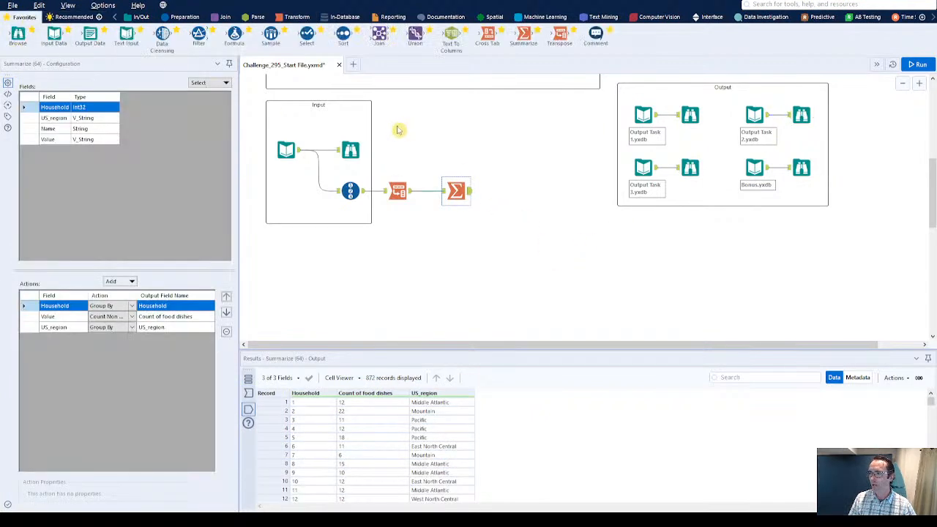
pyautogui.moveTo(18, 35); pyautogui.dragTo(498, 192)
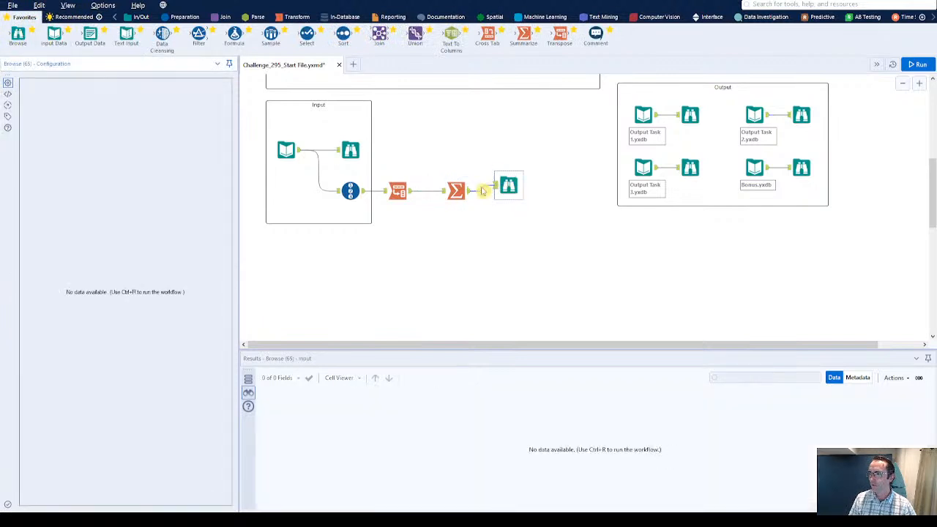
pyautogui.click(8, 117)
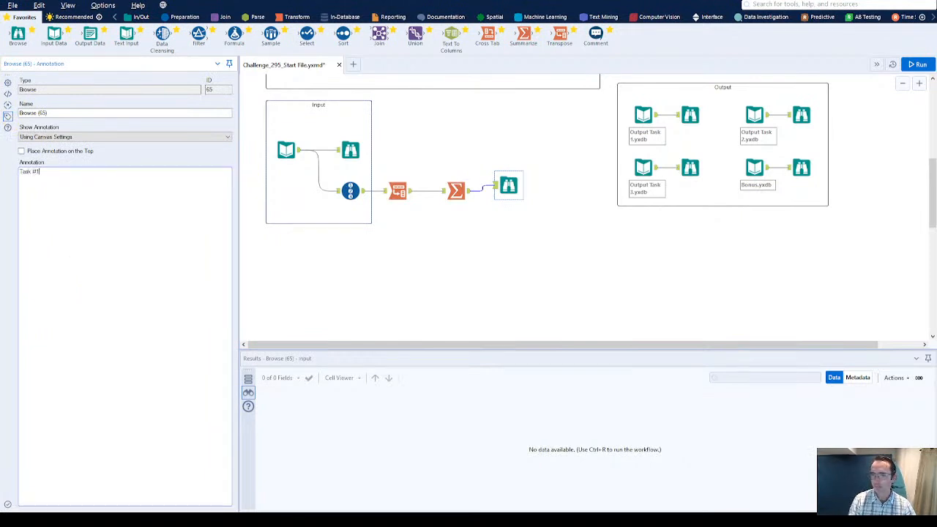
pyautogui.hotkey('ctrl', 'r')
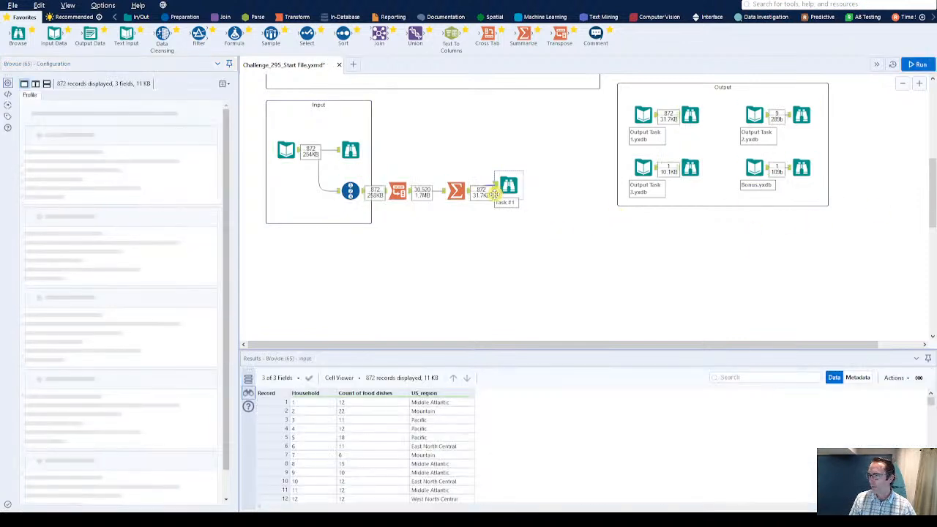
# - Review the regions in the expected Task 2 output, and connect a second Summarize tool to the Transpose tool's output
pyautogui.click(802, 115)
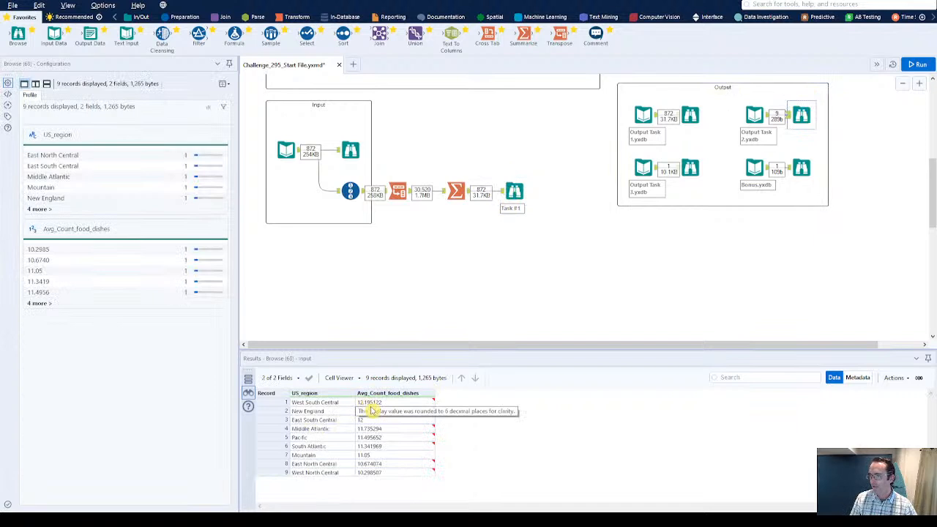
pyautogui.moveTo(325, 403); pyautogui.dragTo(326, 473)
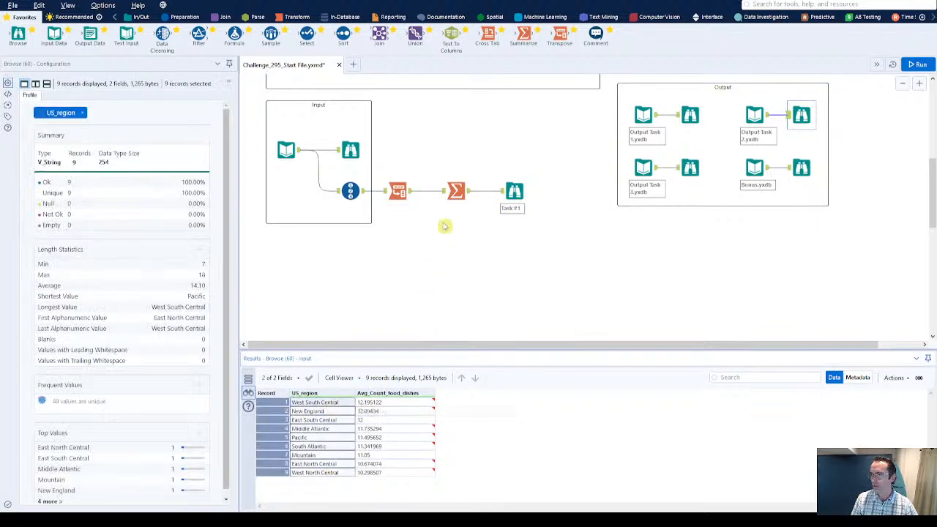
pyautogui.click(397, 190)
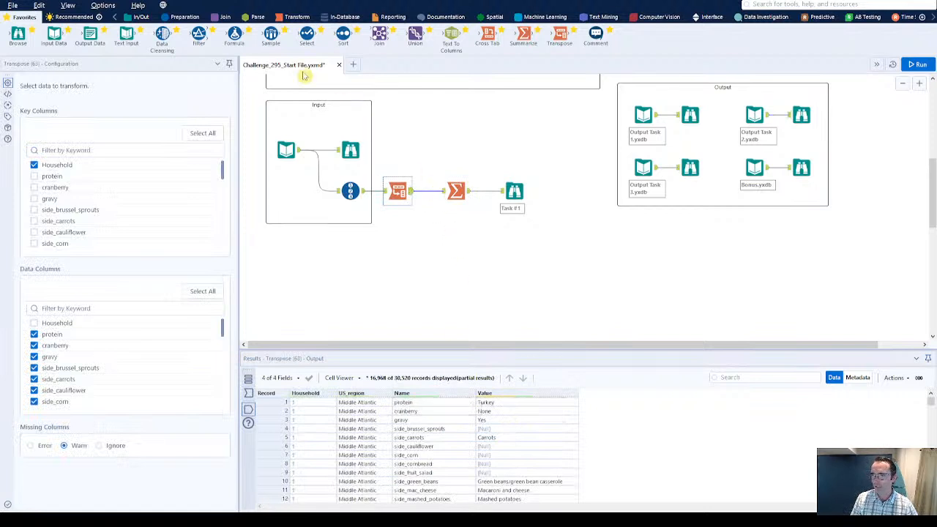
pyautogui.moveTo(523, 36); pyautogui.dragTo(461, 235)
pyautogui.moveTo(412, 192); pyautogui.dragTo(449, 233)
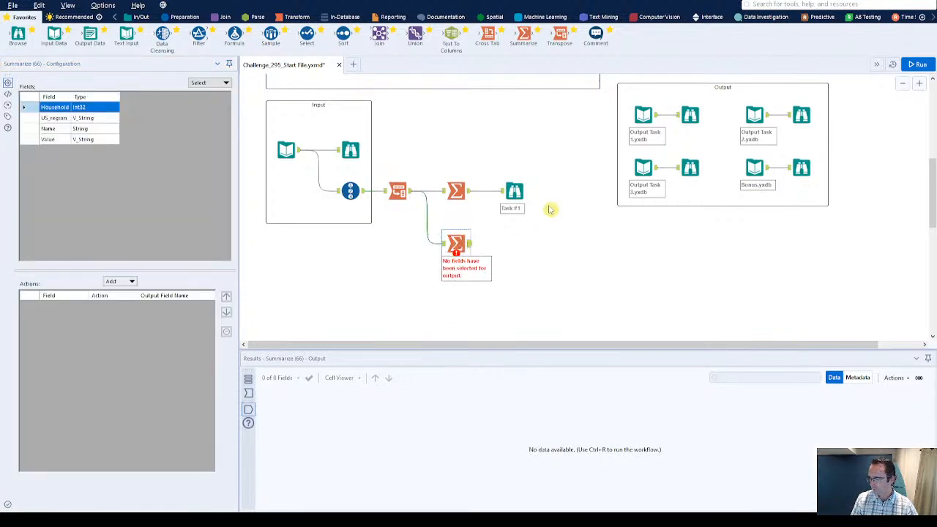
# - Add a Group By action on US_region in the second Summarize tool, and view its incoming data
pyautogui.click(54, 119)
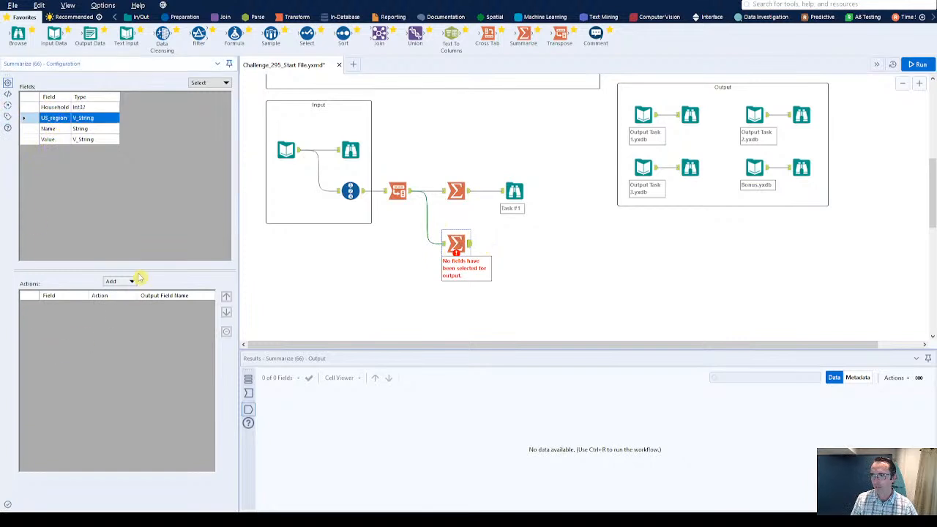
pyautogui.click(131, 285)
pyautogui.click(135, 292)
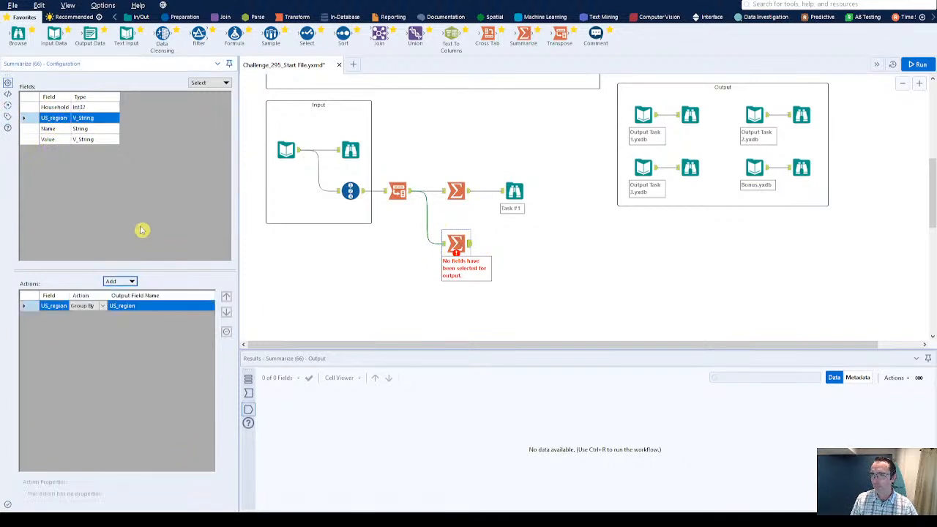
pyautogui.click(445, 242)
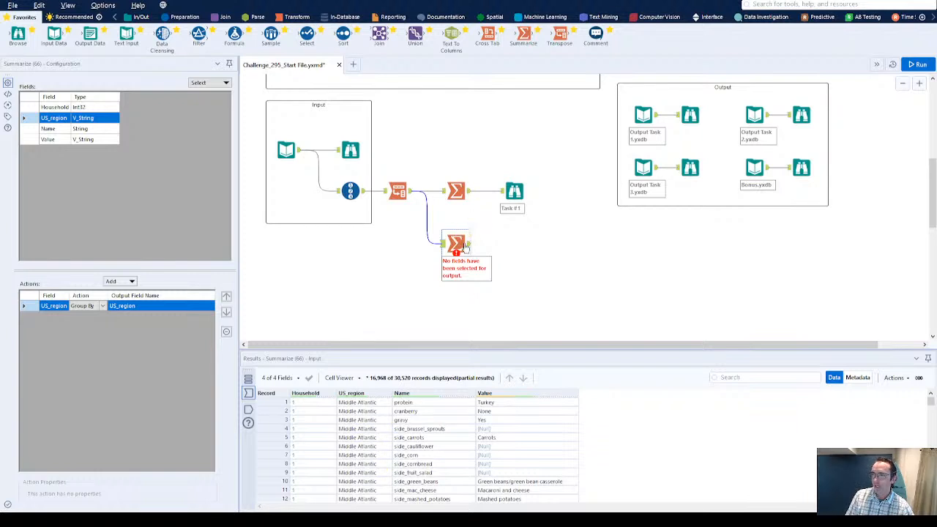
# - Add a Count Non Null action on Value in the second Summarize tool, run the workflow, and view its output
pyautogui.click(52, 139)
pyautogui.click(117, 281)
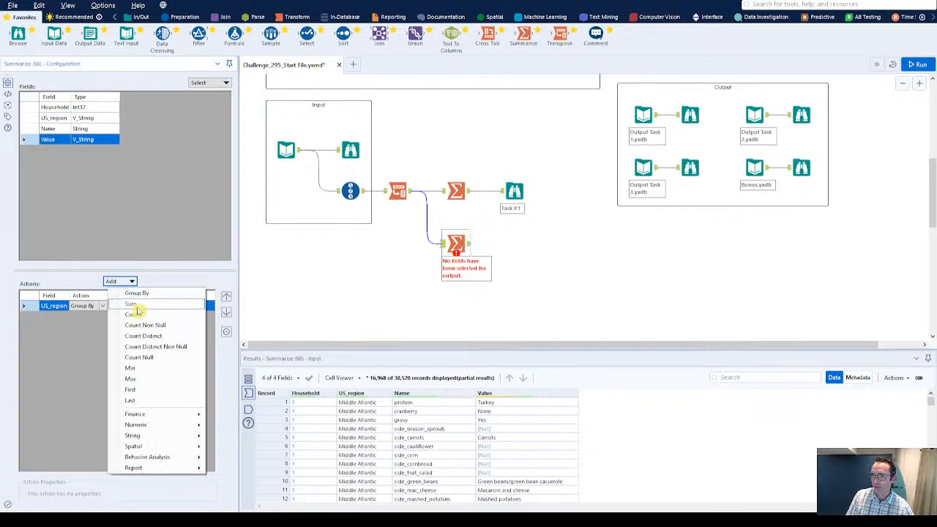
pyautogui.click(128, 305)
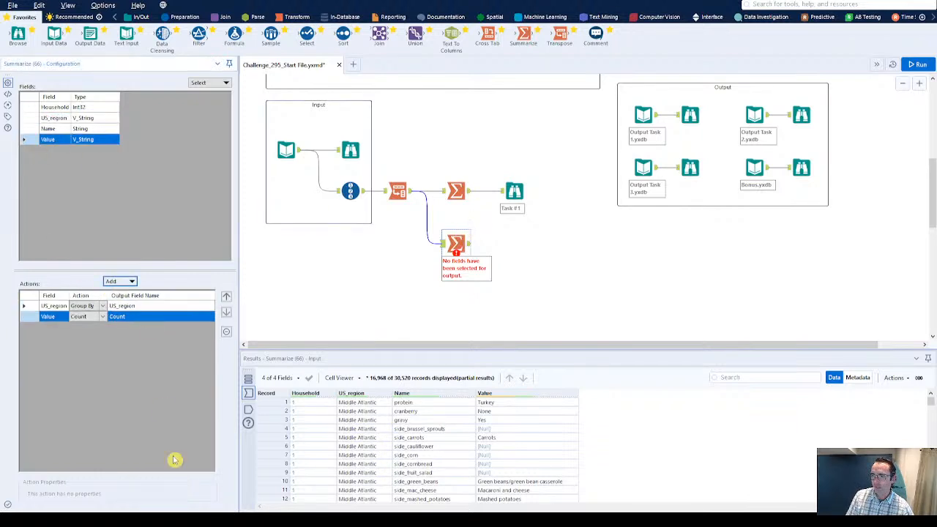
pyautogui.click(102, 316)
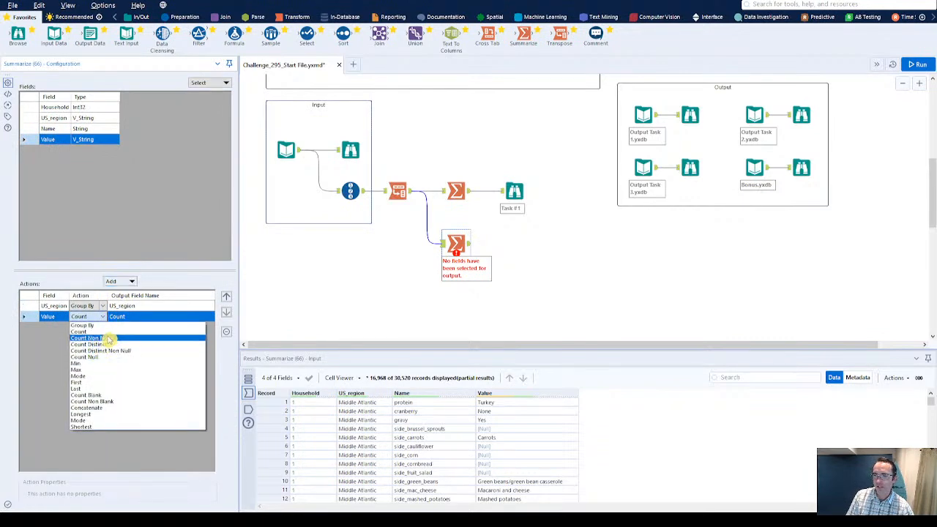
pyautogui.click(113, 338)
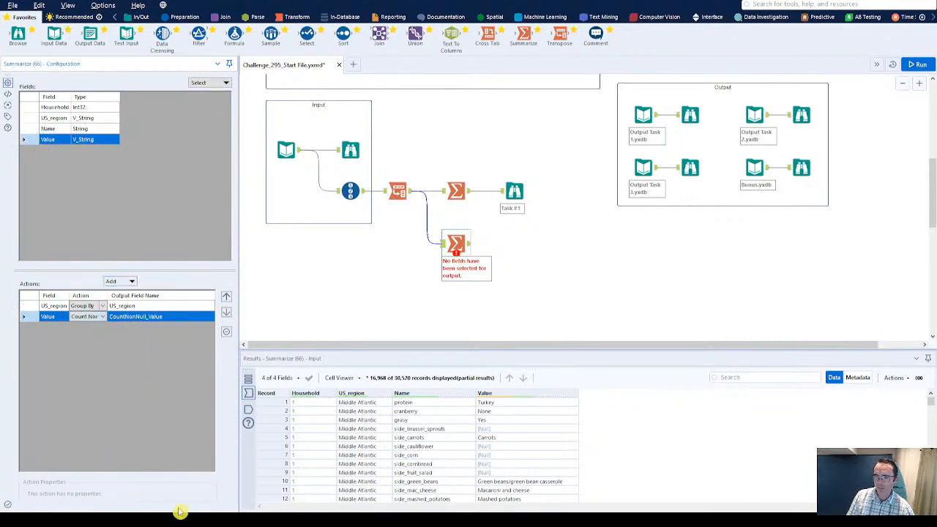
pyautogui.hotkey('ctrl', 'r')
pyautogui.click(469, 243)
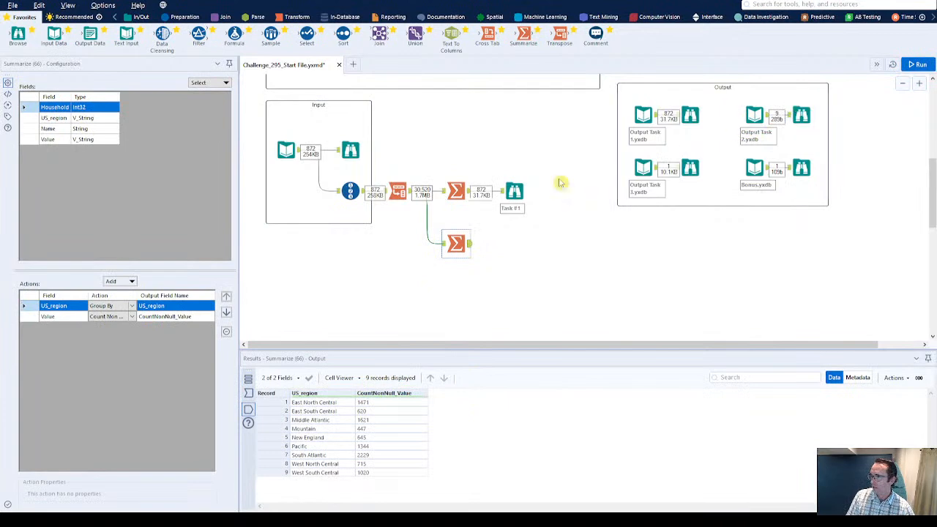
# - Check the regional summary against the expected Task 2 output's Avg_Count_food_dishes values
pyautogui.click(460, 244)
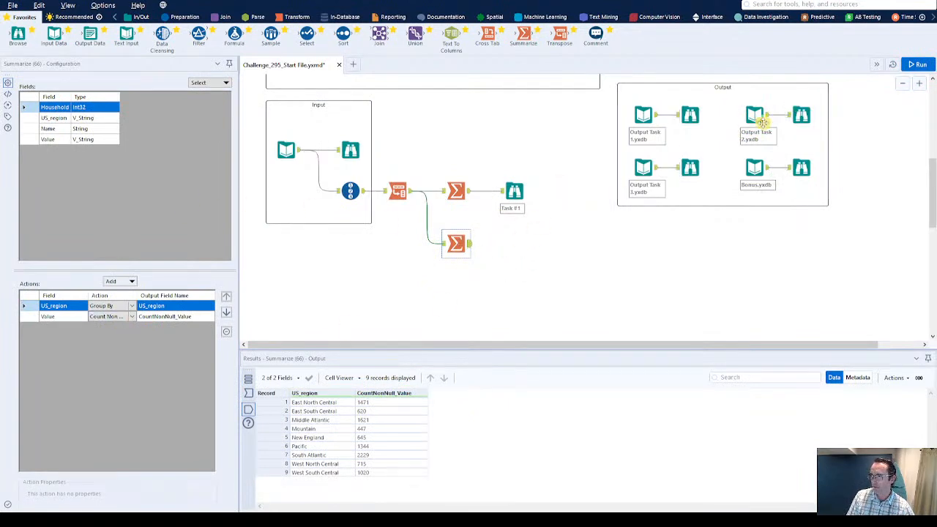
pyautogui.click(801, 115)
pyautogui.click(370, 404)
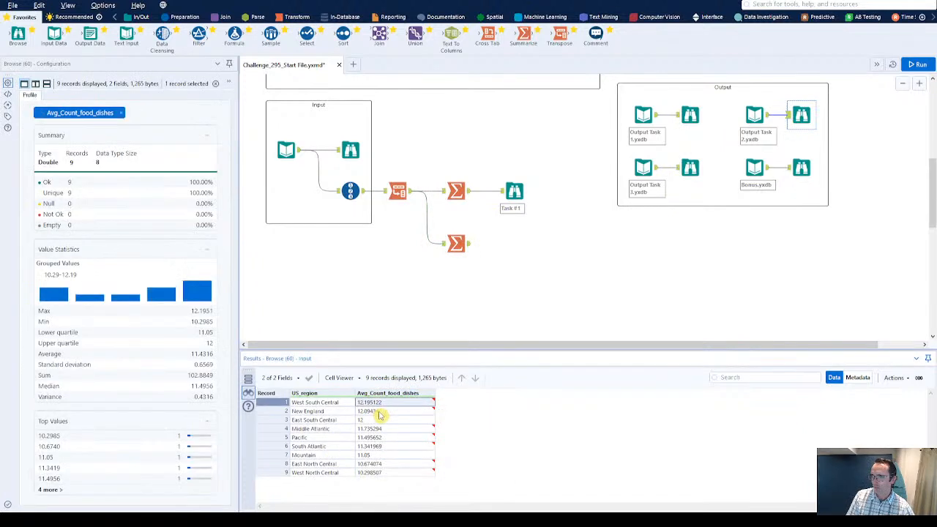
pyautogui.moveTo(373, 404); pyautogui.dragTo(357, 392)
pyautogui.click(350, 411)
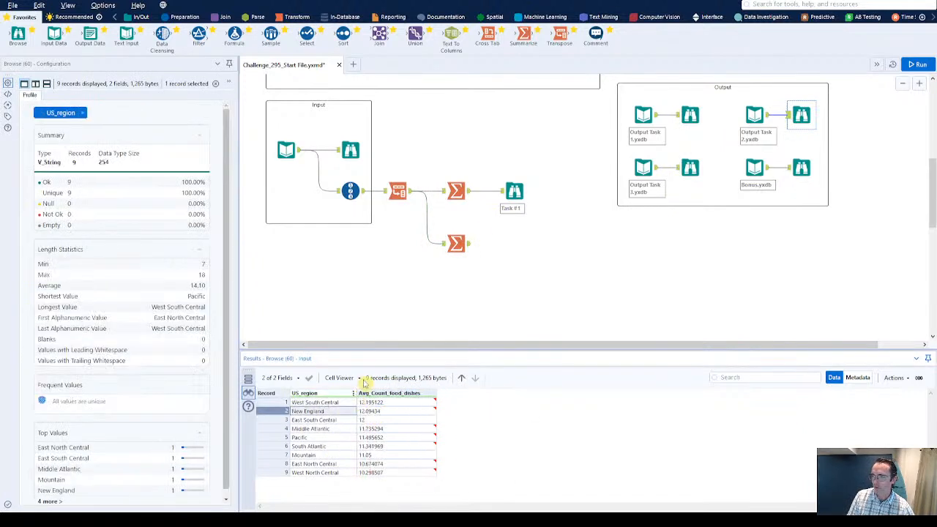
# - Reconnect the second Summarize tool's input to the first Summarize tool's output instead of Transpose, and run the workflow
pyautogui.click(456, 191)
pyautogui.moveTo(456, 244); pyautogui.dragTo(514, 244)
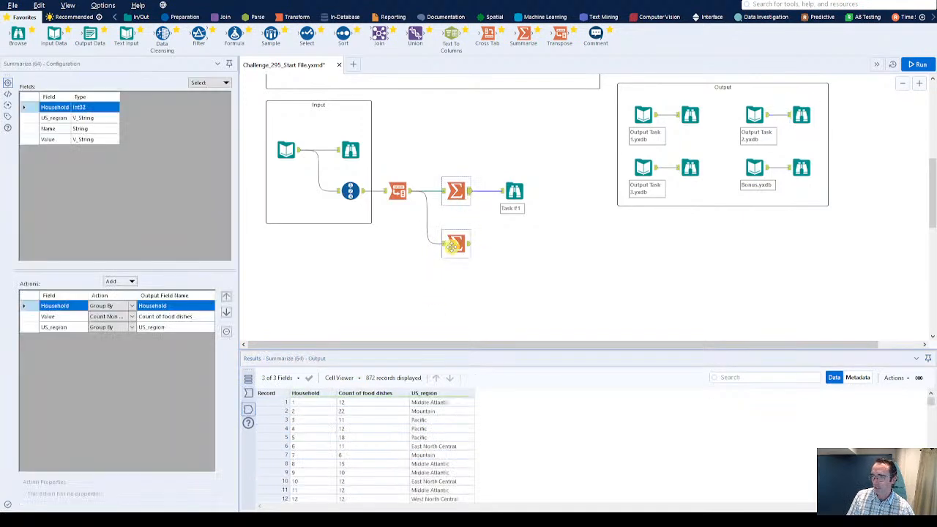
pyautogui.click(492, 247)
pyautogui.press('Delete')
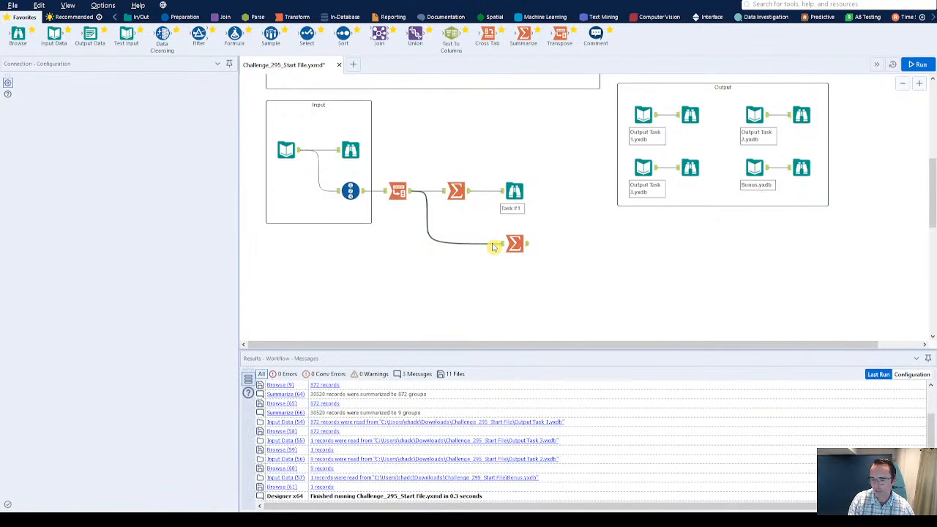
pyautogui.moveTo(505, 231); pyautogui.dragTo(461, 249)
pyautogui.click(515, 246)
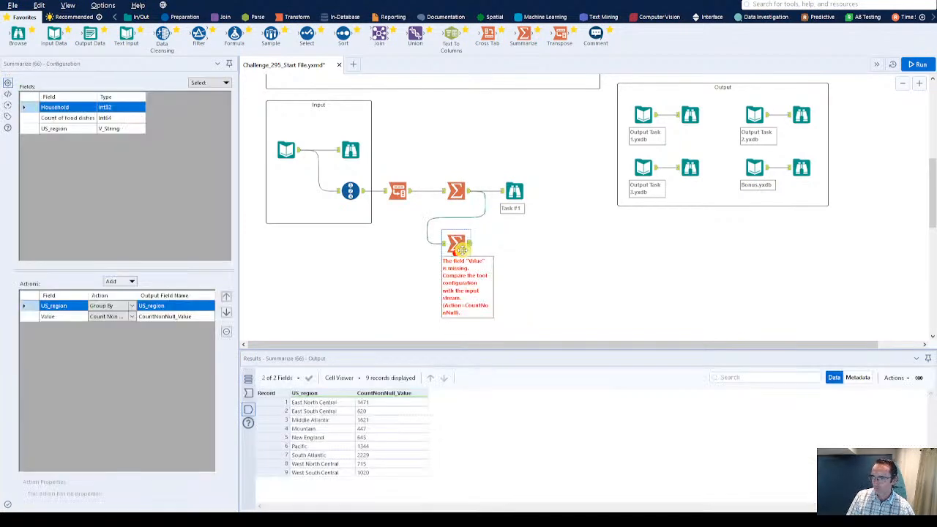
pyautogui.hotkey('ctrl', 'r')
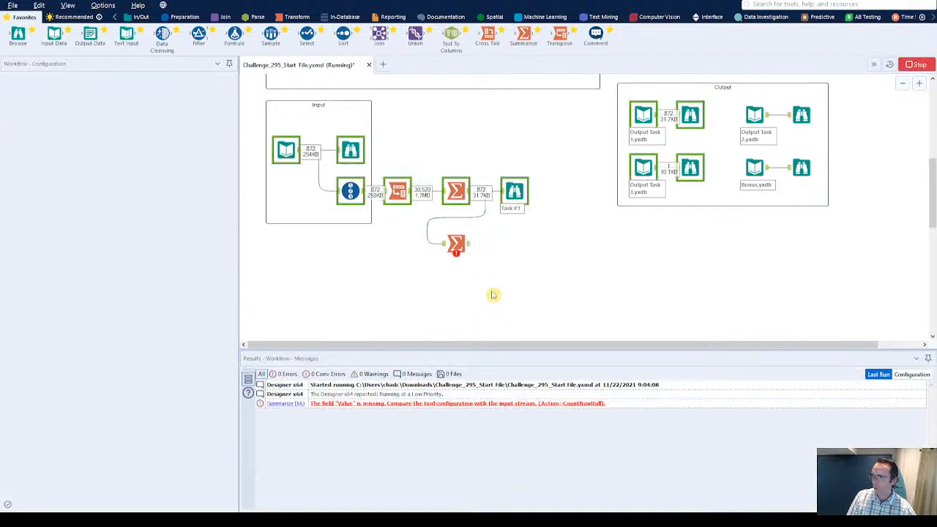
pyautogui.click(457, 243)
pyautogui.click(443, 243)
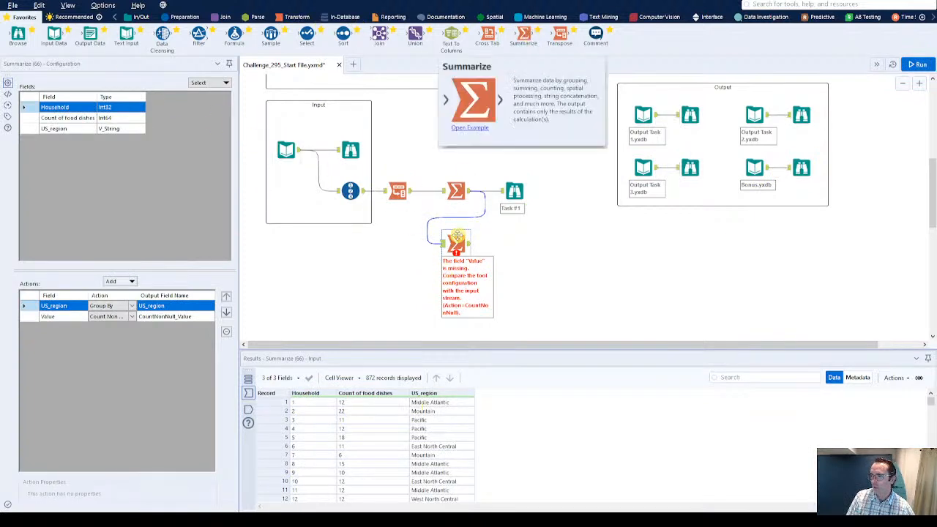
# - Replace the second Summarize tool's Value action with an Average of Count of food dishes, and run the workflow
pyautogui.click(77, 316)
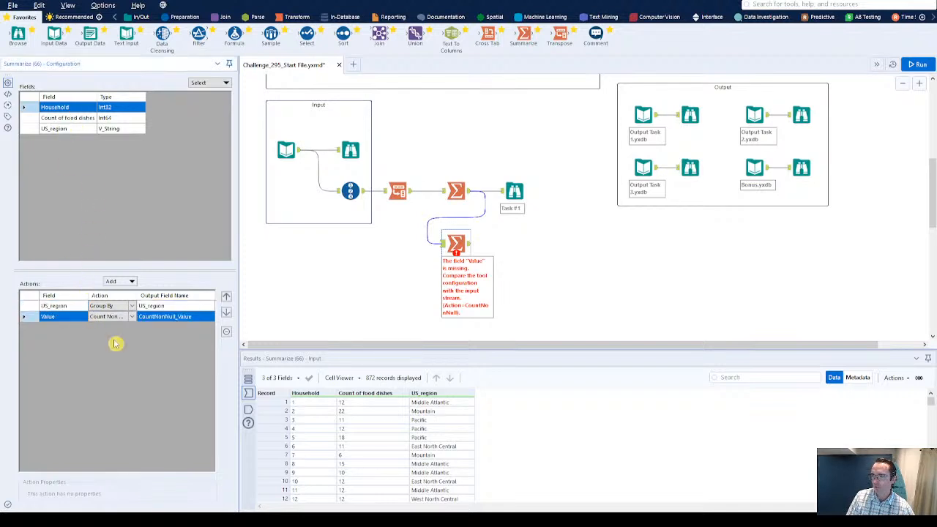
pyautogui.click(226, 331)
pyautogui.click(62, 118)
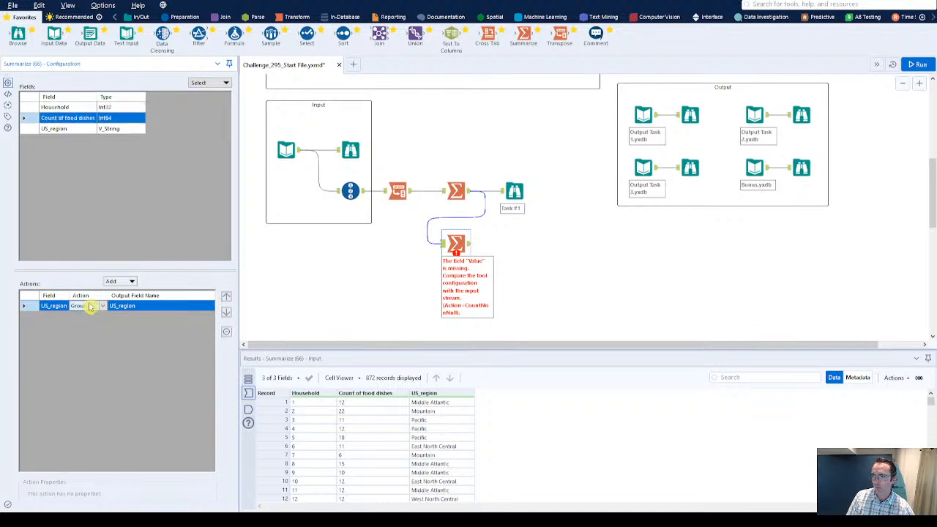
pyautogui.click(116, 281)
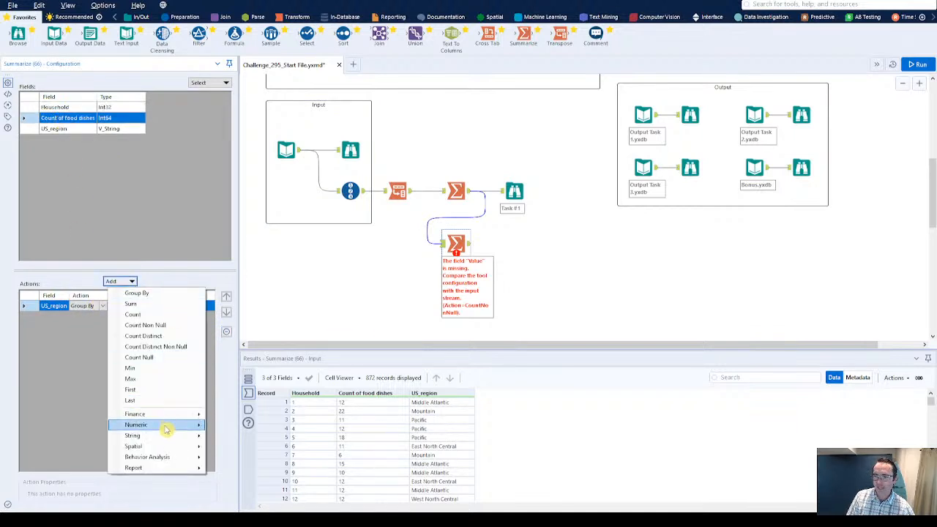
pyautogui.moveTo(167, 428)
pyautogui.click(252, 387)
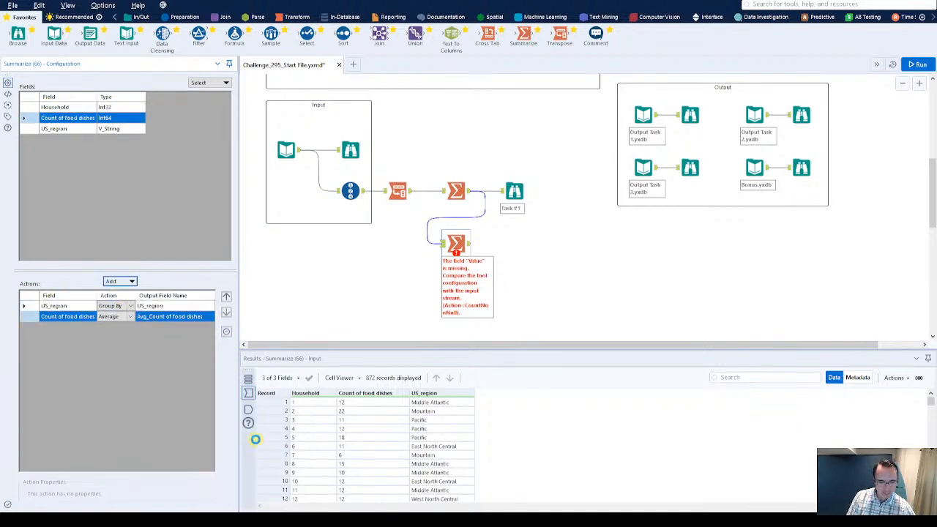
pyautogui.hotkey('ctrl', 'r')
pyautogui.click(469, 245)
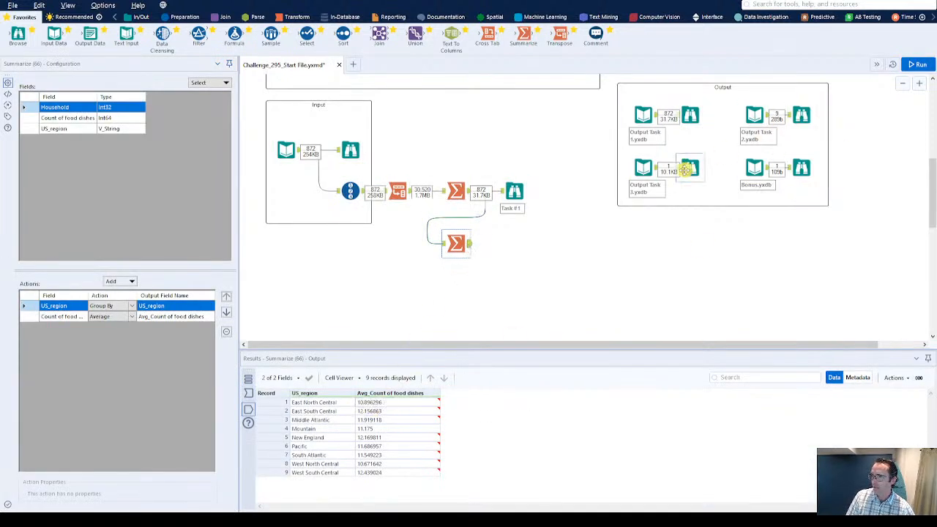
# - Compare the West South Central average in the second Summarize output with the expected Task 2 output
pyautogui.click(800, 115)
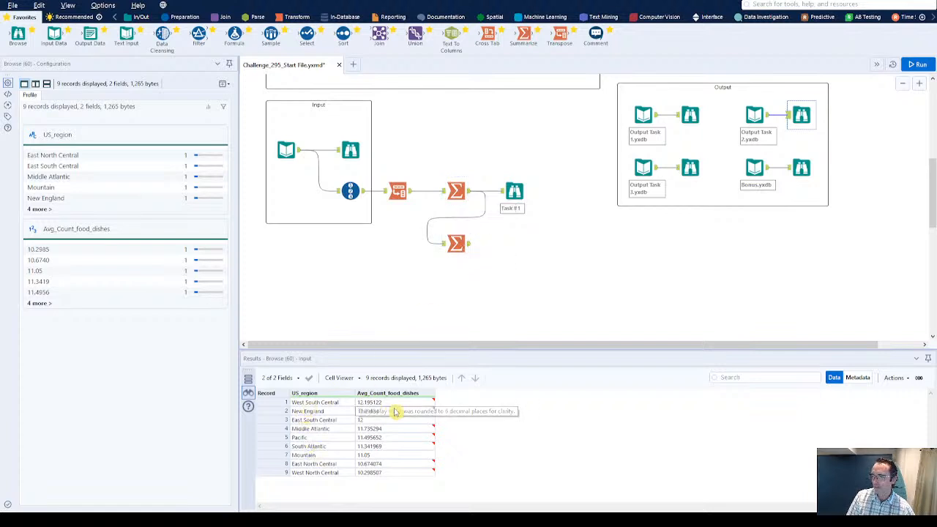
pyautogui.click(469, 246)
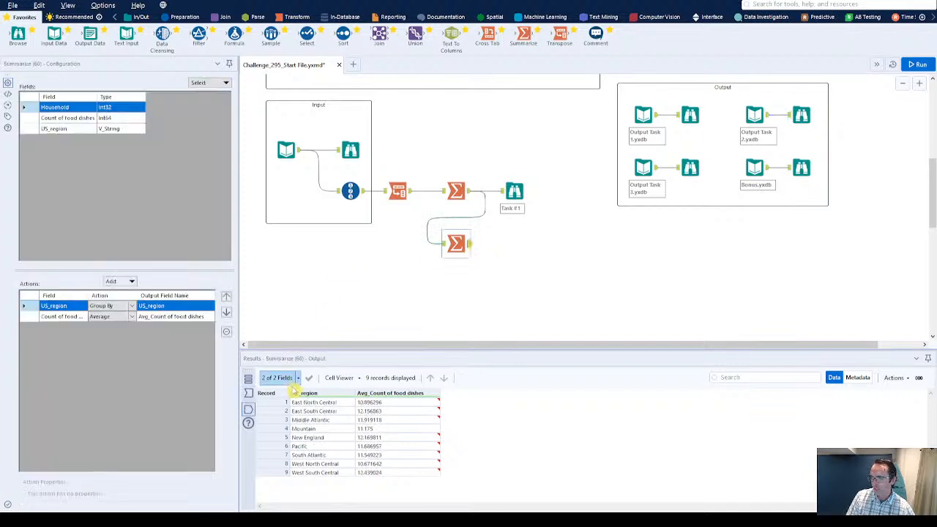
pyautogui.click(314, 474)
pyautogui.click(360, 473)
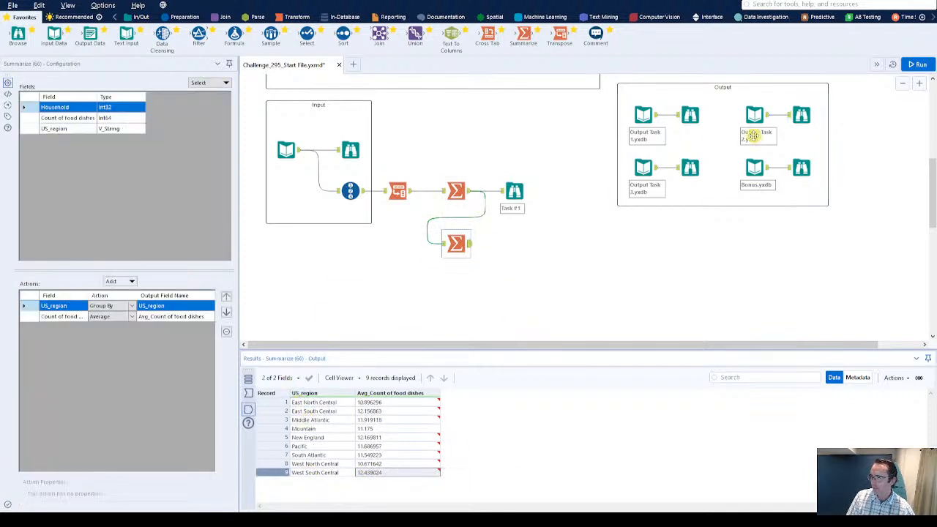
pyautogui.click(805, 112)
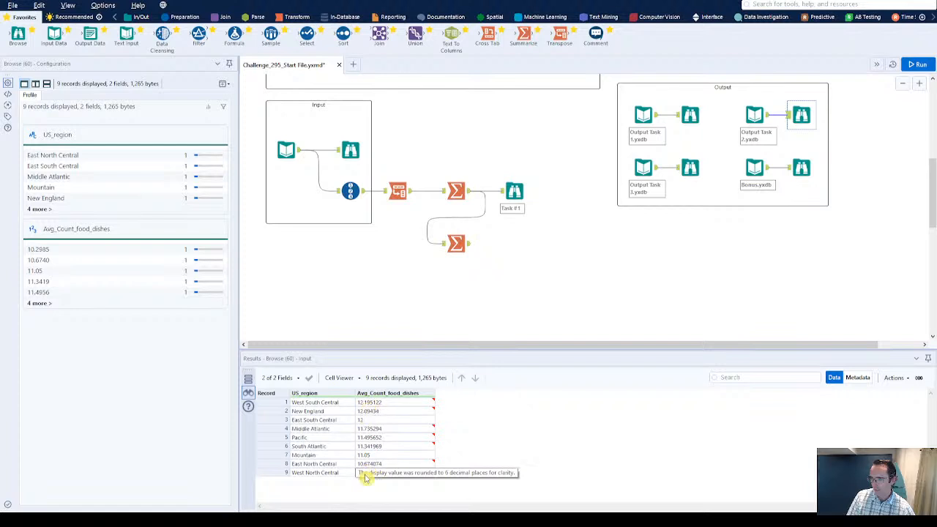
# - Add a Sort tool after the second Summarize tool, sort Avg_Count of food dishes in Descending order, and run the workflow
pyautogui.moveTo(343, 34); pyautogui.dragTo(502, 245)
pyautogui.click(79, 110)
pyautogui.click(69, 125)
pyautogui.click(156, 111)
pyautogui.click(151, 123)
pyautogui.click(665, 292)
pyautogui.hotkey('ctrl', 'r')
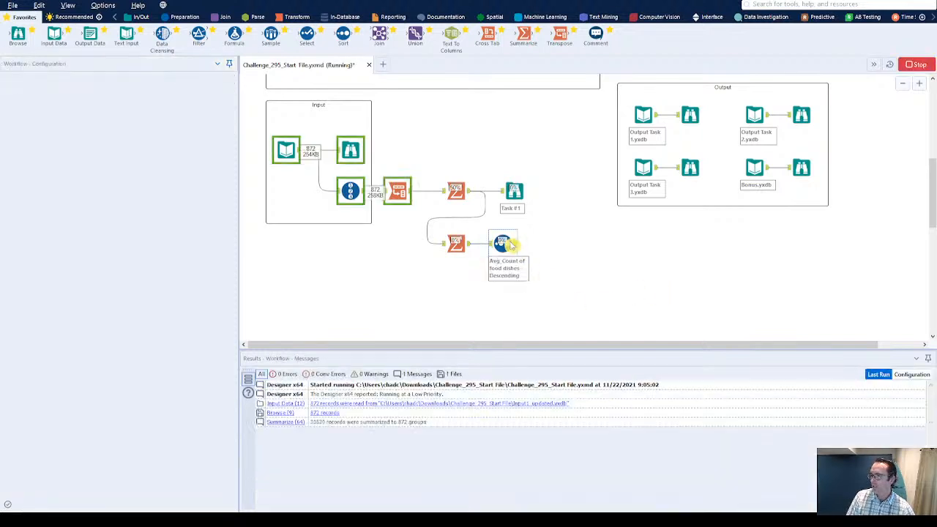
pyautogui.click(511, 245)
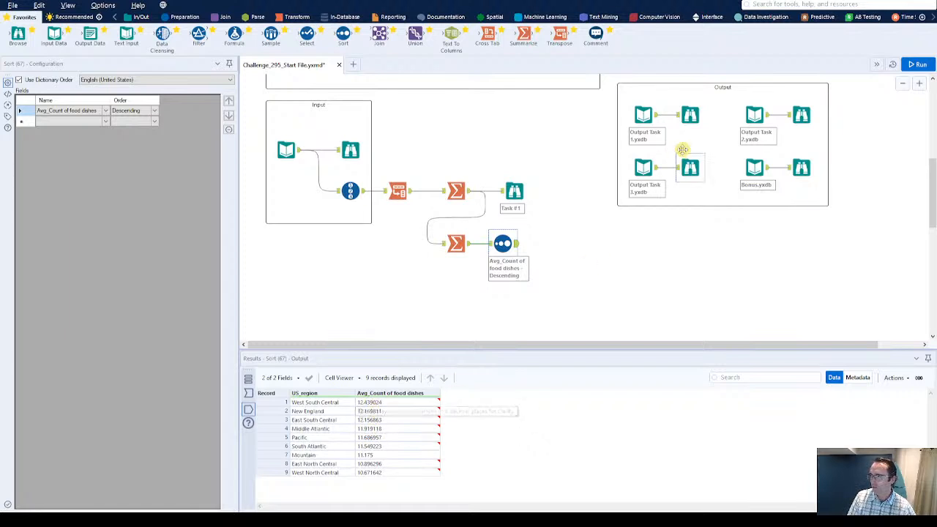
# - Compare the sorted regional averages with the expected Task 2 output, and look at the expected Task 3 output
pyautogui.click(801, 115)
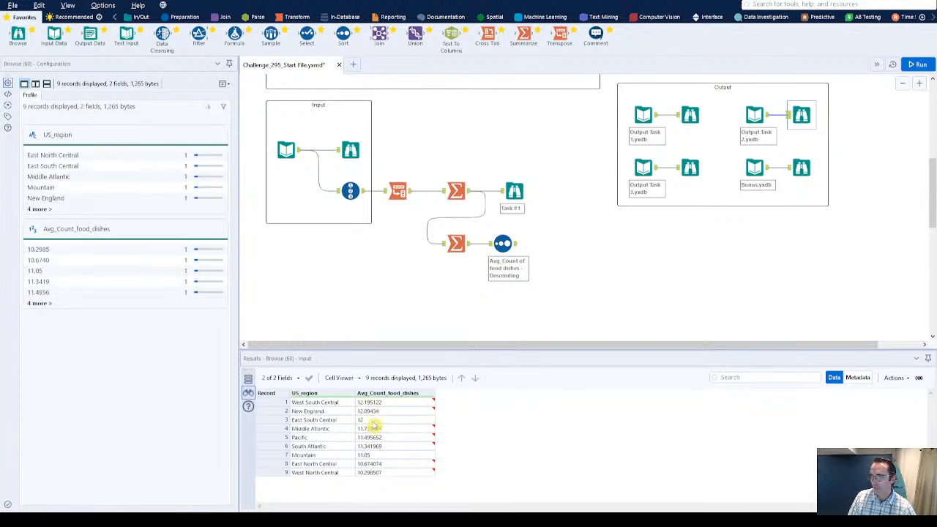
pyautogui.click(688, 167)
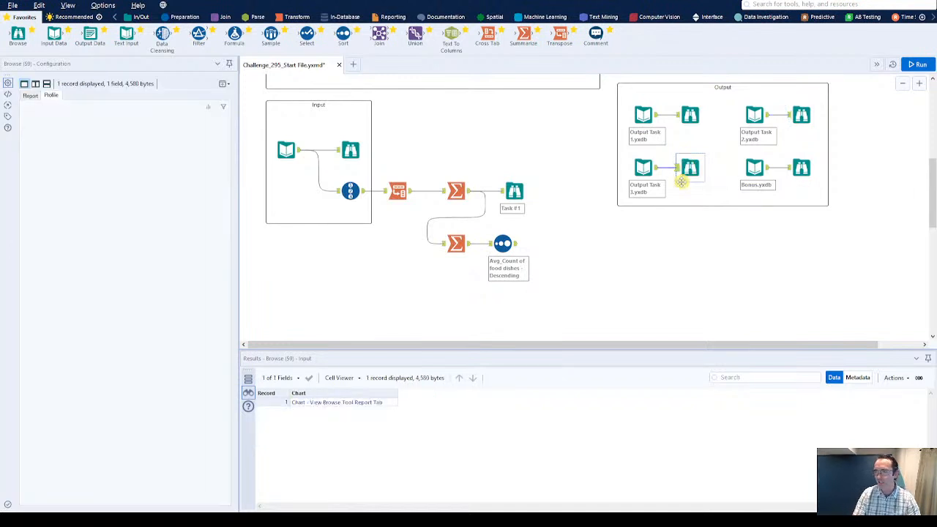
pyautogui.click(512, 245)
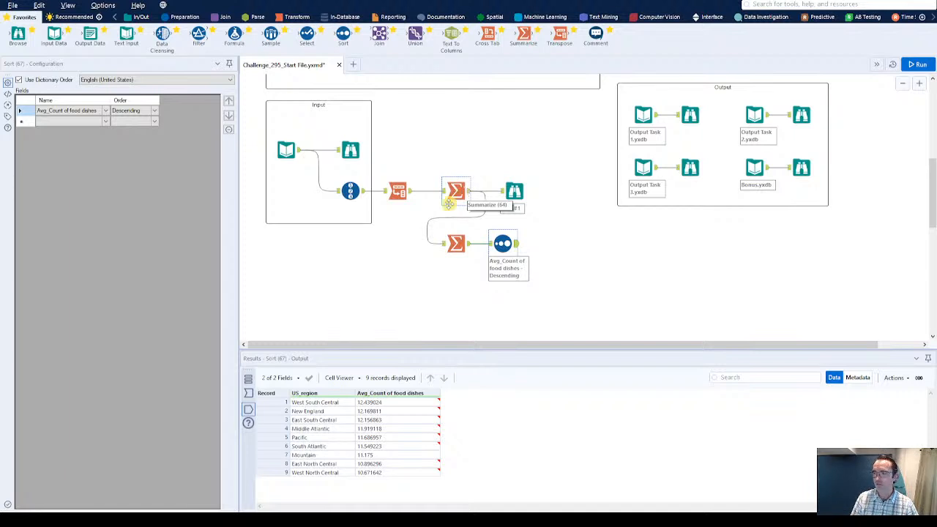
pyautogui.click(317, 404)
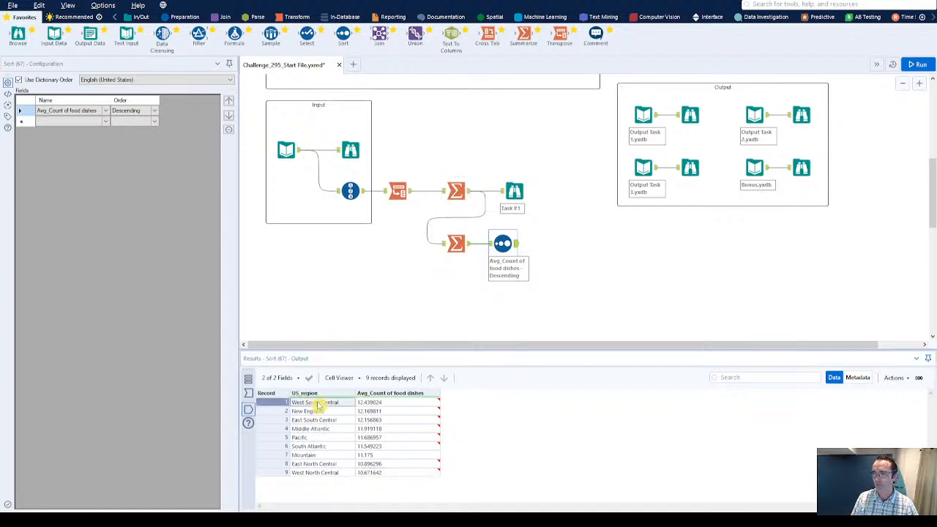
# - Look at the Count_food_dishes values in the expected Task 1 output and reread the task instructions
pyautogui.click(360, 402)
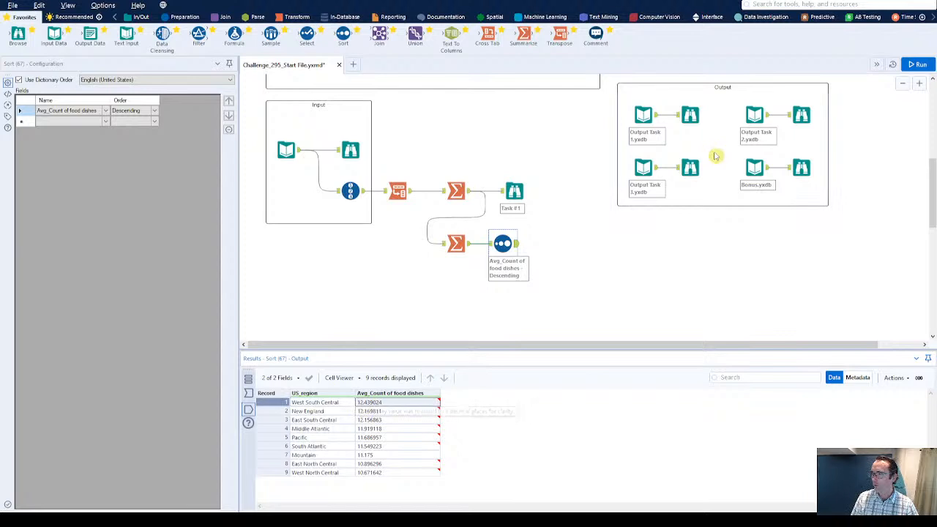
pyautogui.click(691, 118)
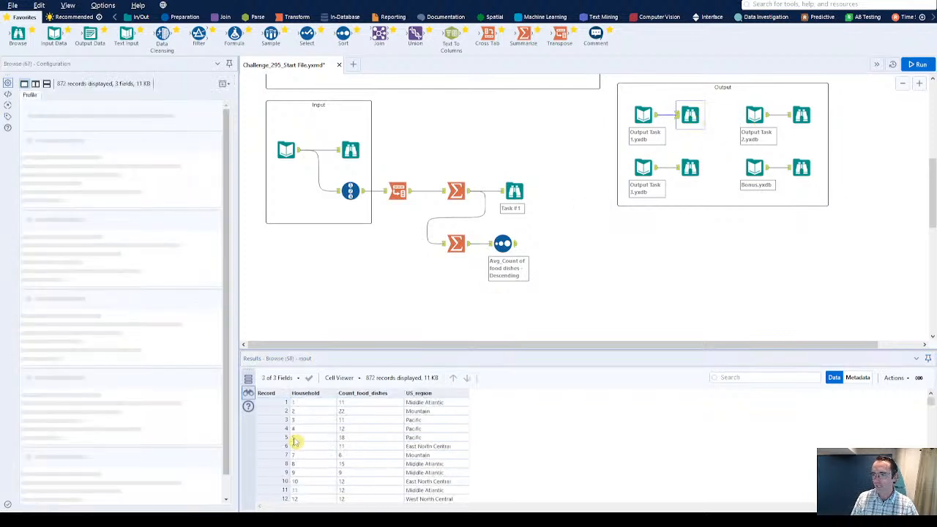
pyautogui.click(350, 404)
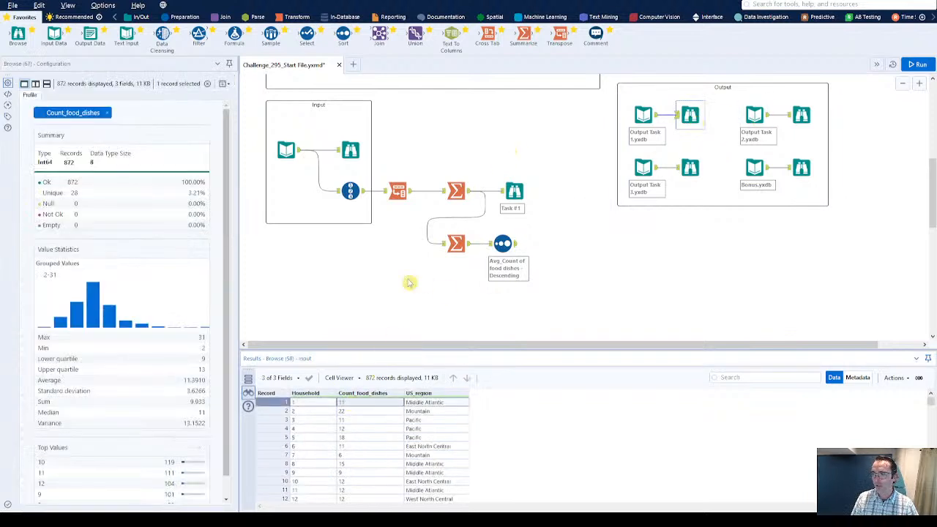
pyautogui.scroll(3, 425, 264)
pyautogui.scroll(2, 422, 267)
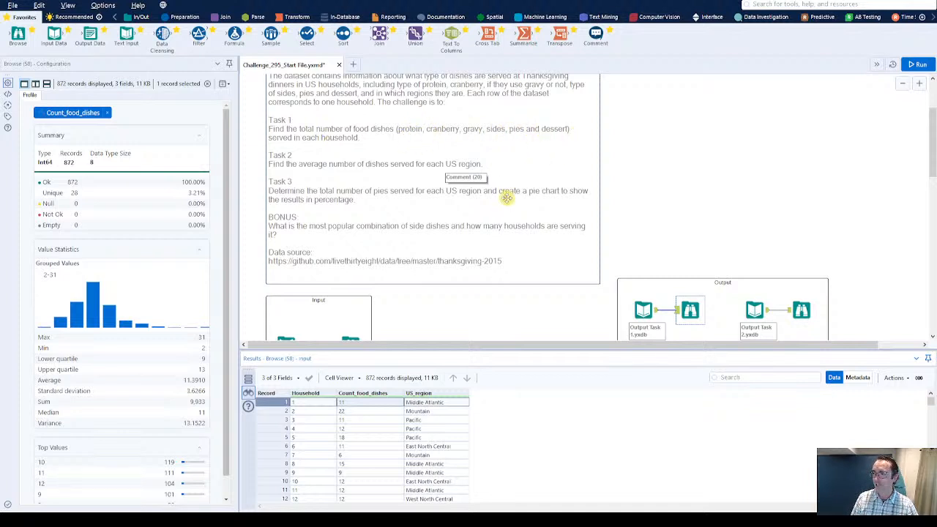
pyautogui.scroll(-3, 366, 271)
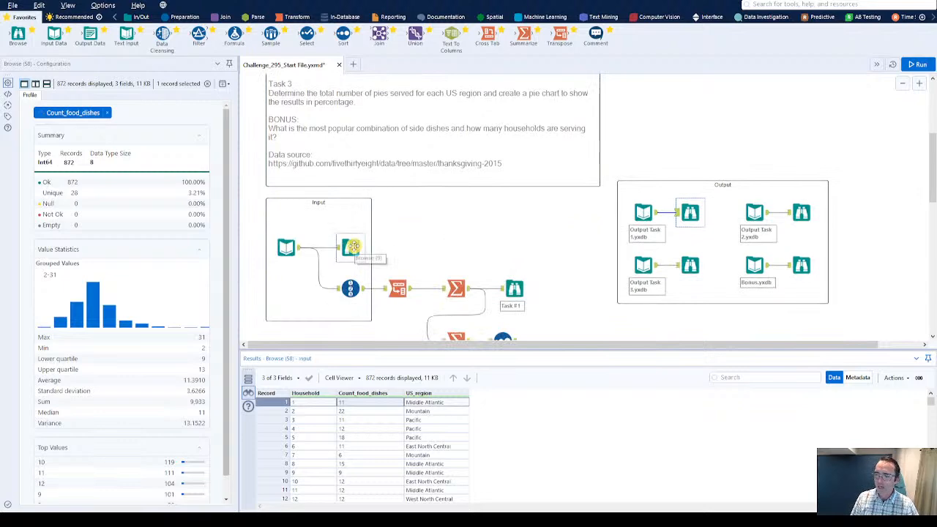
# - Examine the side, pie and dessert columns of the input data
pyautogui.click(351, 246)
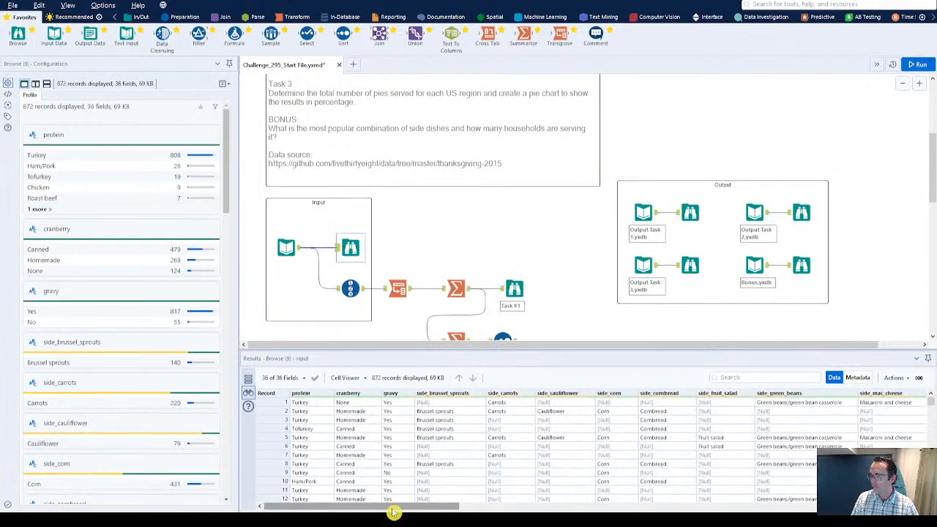
pyautogui.moveTo(393, 513); pyautogui.dragTo(661, 517)
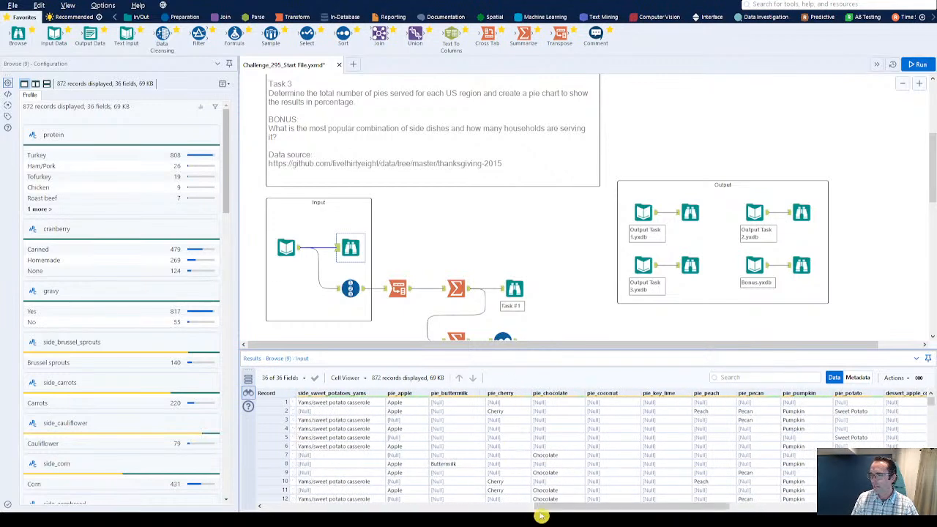
pyautogui.moveTo(556, 511); pyautogui.dragTo(709, 512)
pyautogui.moveTo(697, 512); pyautogui.dragTo(517, 516)
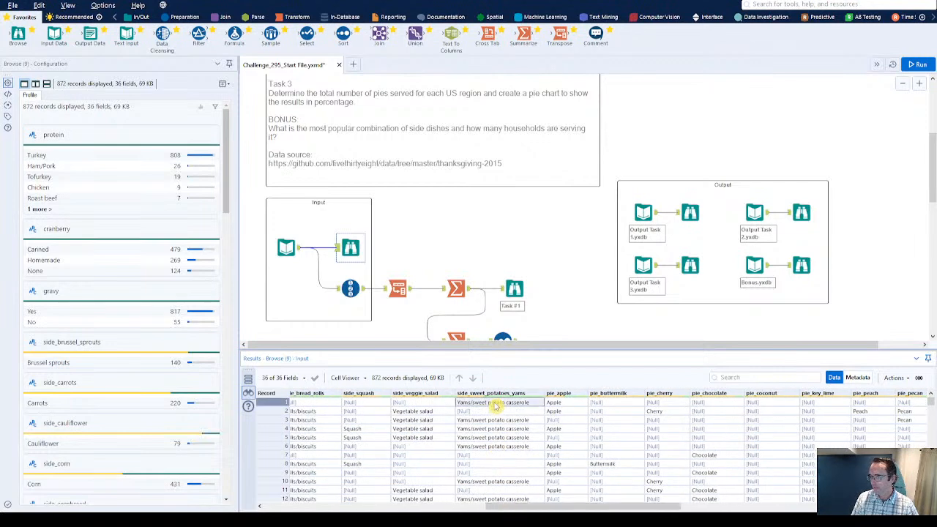
pyautogui.moveTo(495, 403); pyautogui.dragTo(505, 455)
pyautogui.moveTo(536, 511); pyautogui.dragTo(306, 516)
# - Examine the gravy and cranberry values in the first few records of the input data
pyautogui.click(395, 403)
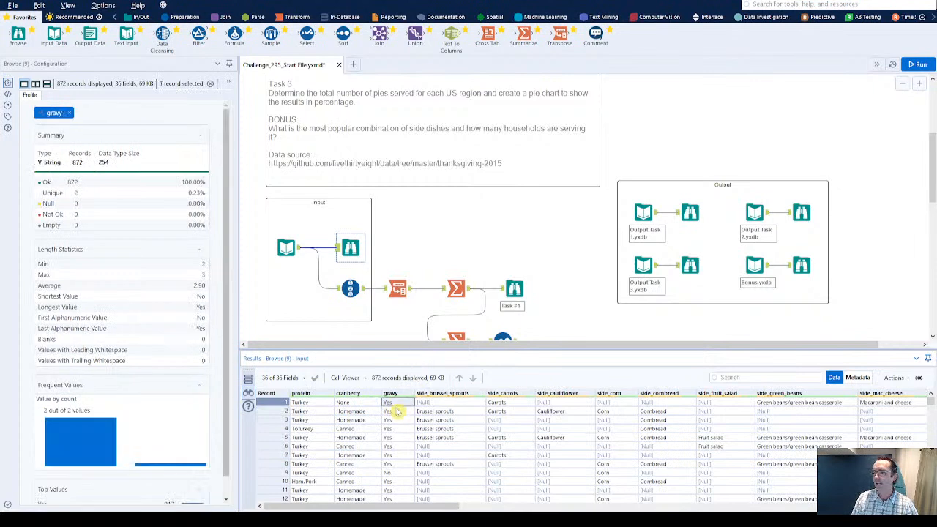
pyautogui.keyDown('shift'); pyautogui.click(395, 412); pyautogui.keyUp('shift')
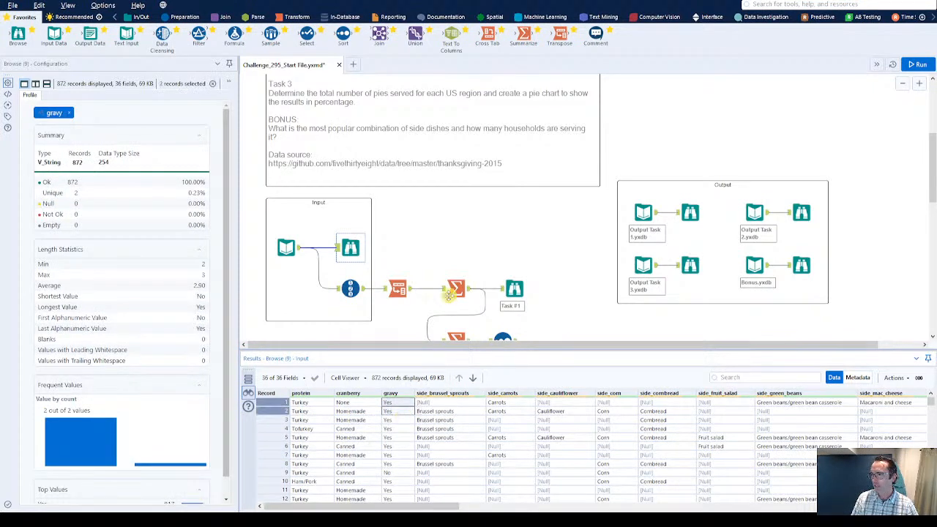
pyautogui.click(362, 403)
pyautogui.click(359, 420)
pyautogui.moveTo(361, 412); pyautogui.dragTo(361, 420)
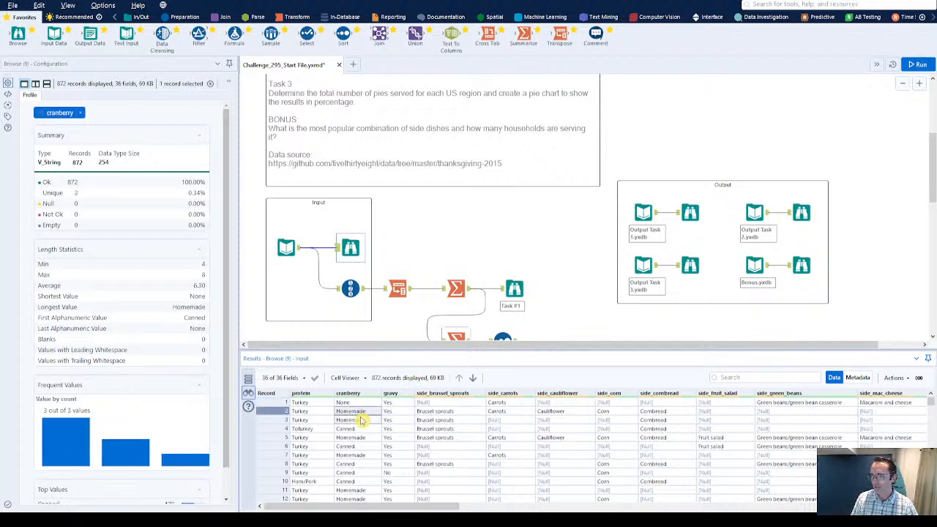
pyautogui.click(359, 402)
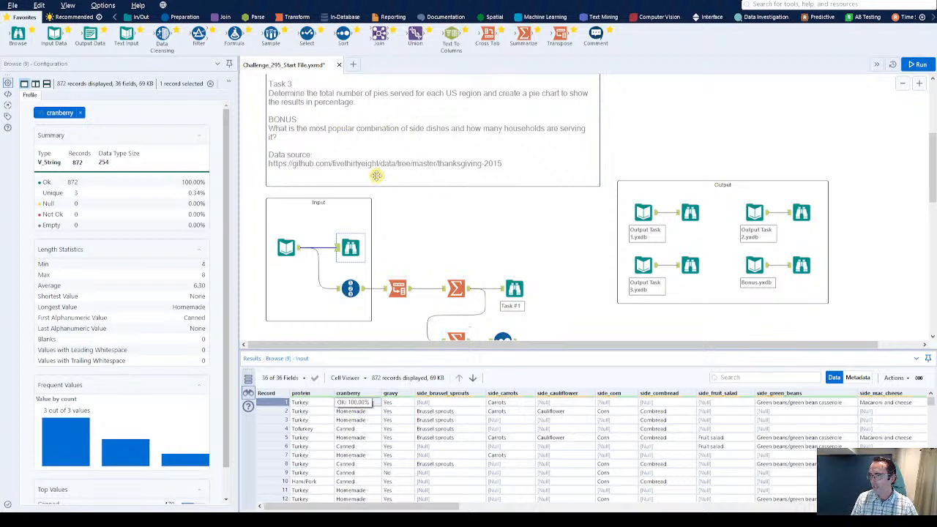
# - Reread the Task 1 dish definition and compare it with the Homemade and None entries in the cranberry column
pyautogui.scroll(1, 376, 176)
pyautogui.scroll(2, 376, 176)
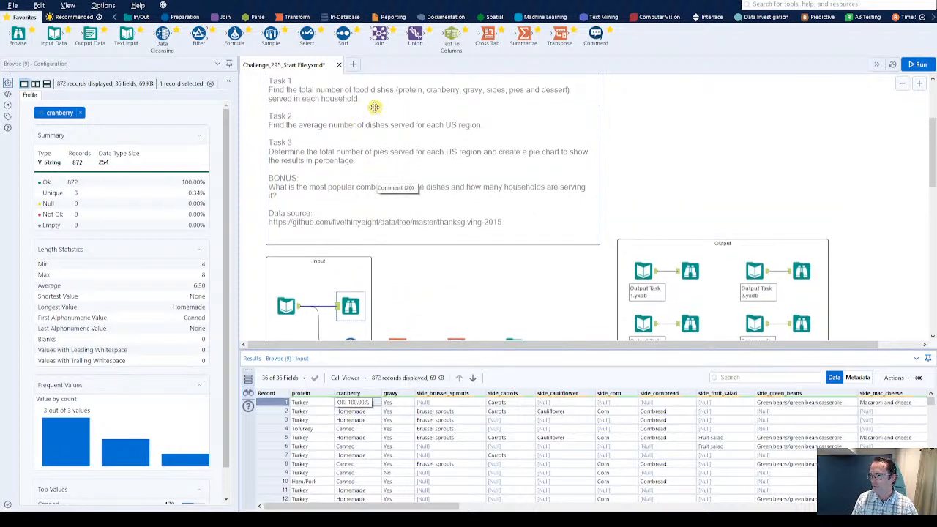
pyautogui.click(351, 410)
pyautogui.click(360, 420)
pyautogui.moveTo(359, 420); pyautogui.dragTo(361, 414)
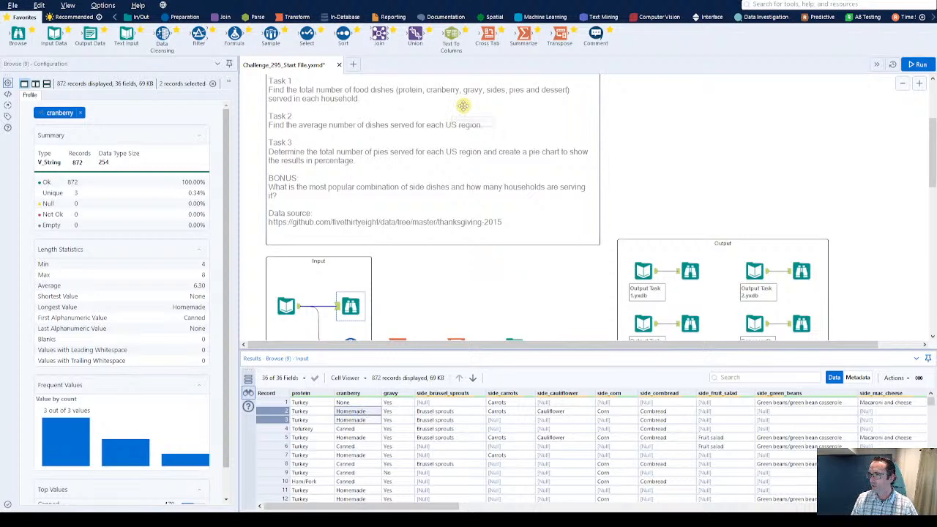
pyautogui.click(353, 403)
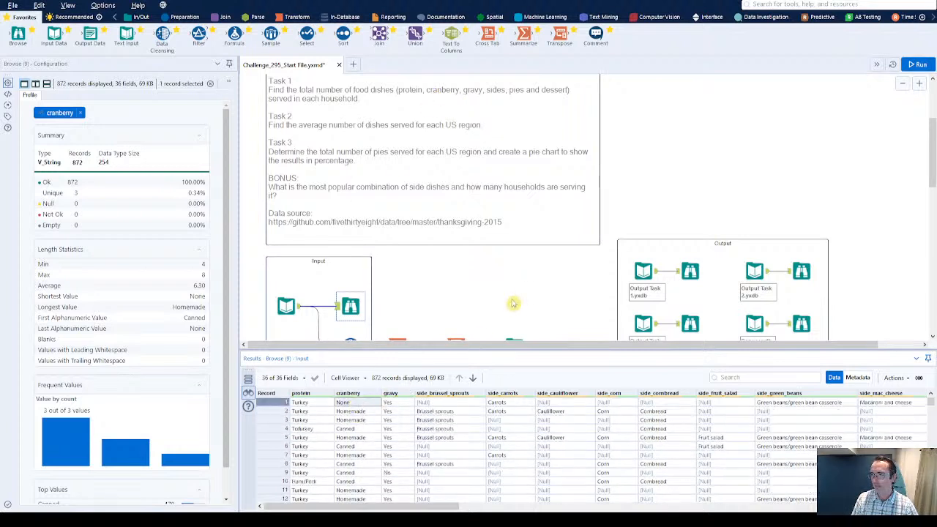
# - Move the second Summarize tool and its Sort tool further below the first Summarize tool
pyautogui.scroll(-1, 476, 339)
pyautogui.click(458, 303)
pyautogui.moveTo(460, 303); pyautogui.dragTo(462, 325)
pyautogui.click(575, 266)
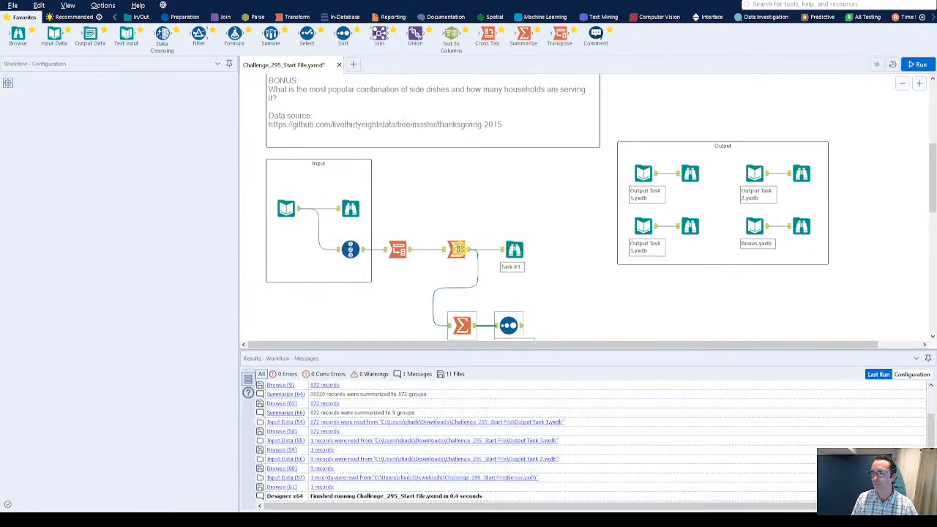
# - Check the cranberry row's value in the Transpose output and insert a Filter tool between Transpose and the first Summarize tool
pyautogui.click(410, 256)
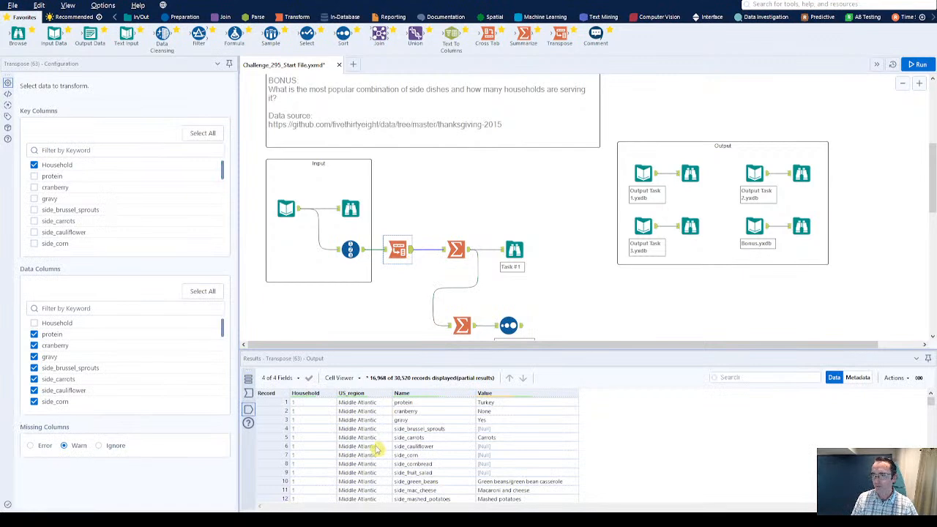
pyautogui.click(513, 411)
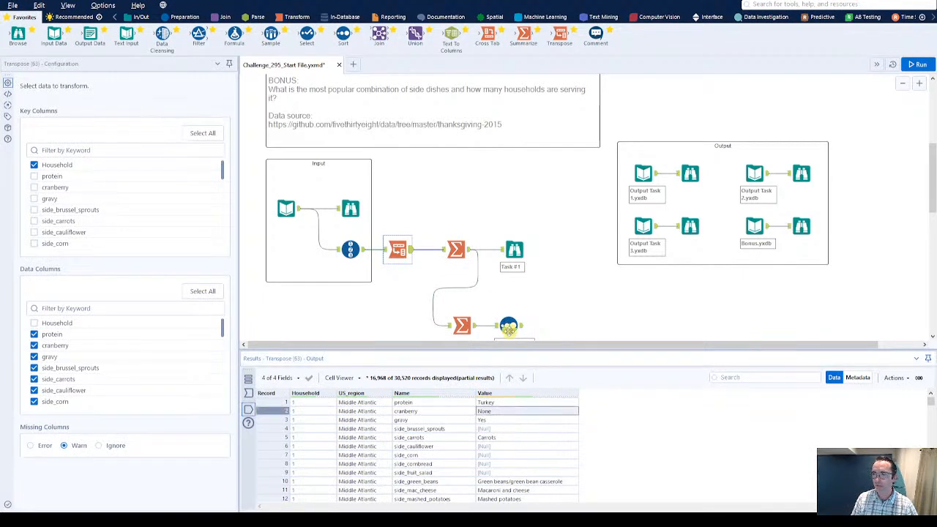
pyautogui.moveTo(198, 36); pyautogui.dragTo(444, 250)
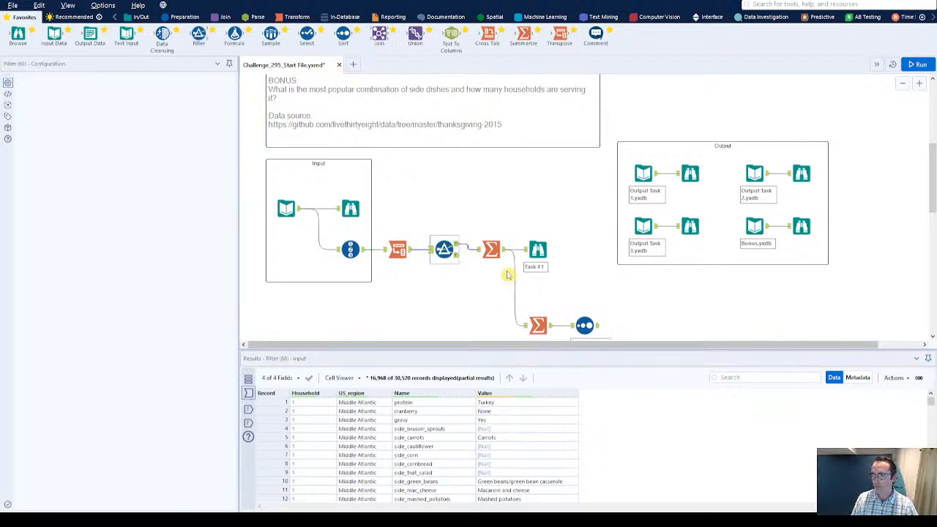
# - Set the Filter tool's basic condition to the Name column with the Equals operator
pyautogui.click(48, 119)
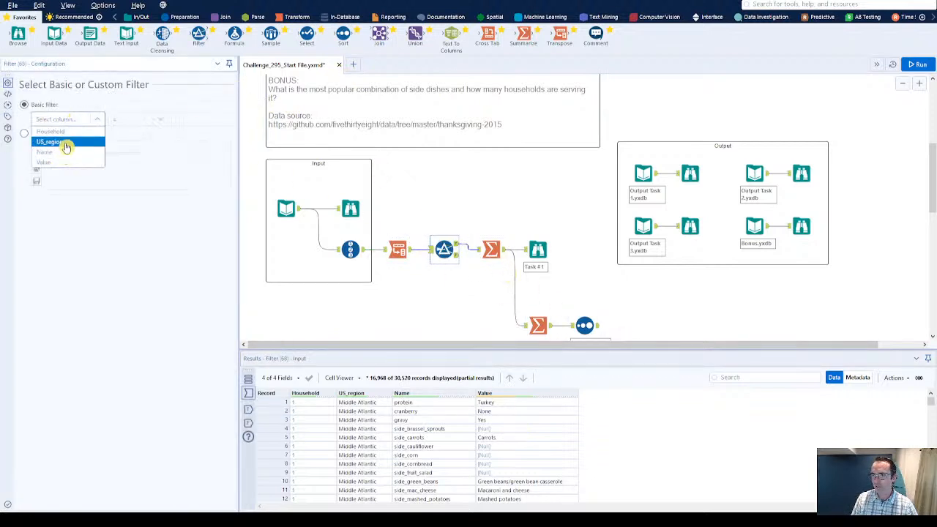
pyautogui.click(63, 162)
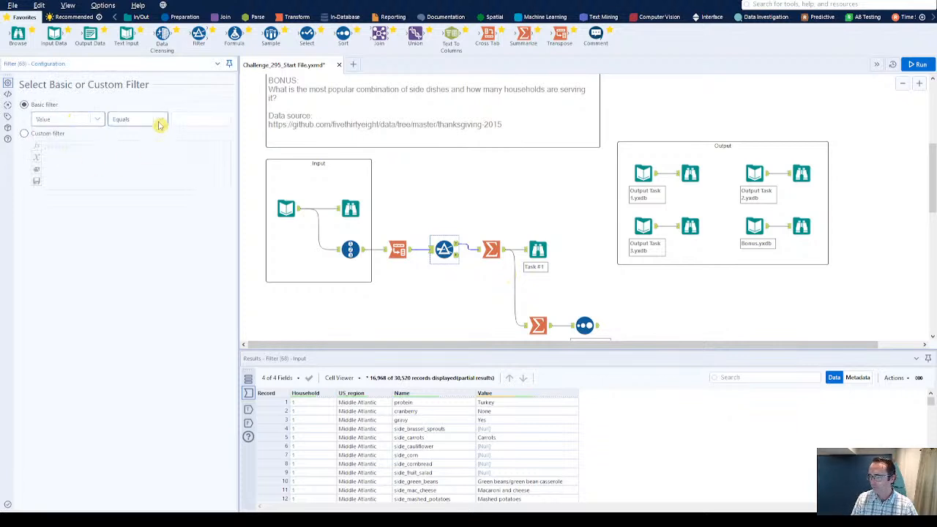
pyautogui.click(207, 121)
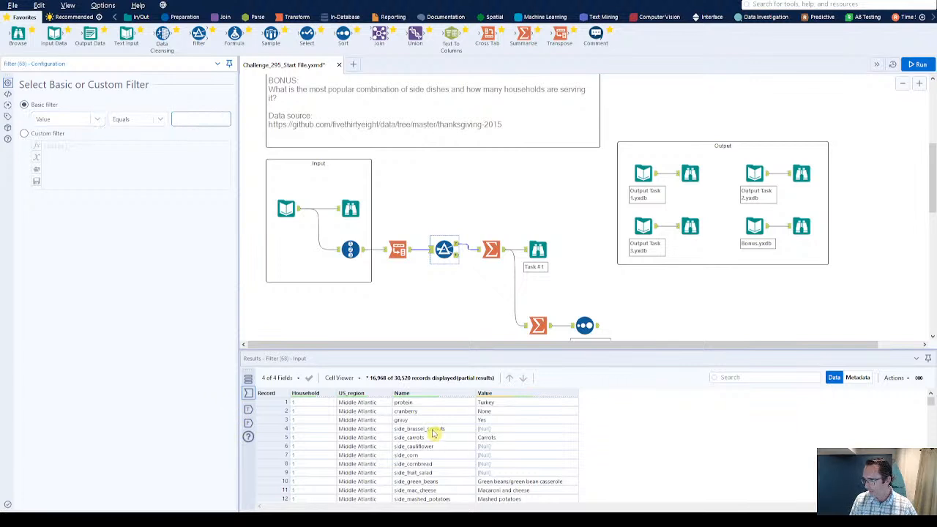
pyautogui.click(61, 119)
pyautogui.click(64, 152)
pyautogui.click(132, 120)
pyautogui.click(146, 119)
pyautogui.click(218, 119)
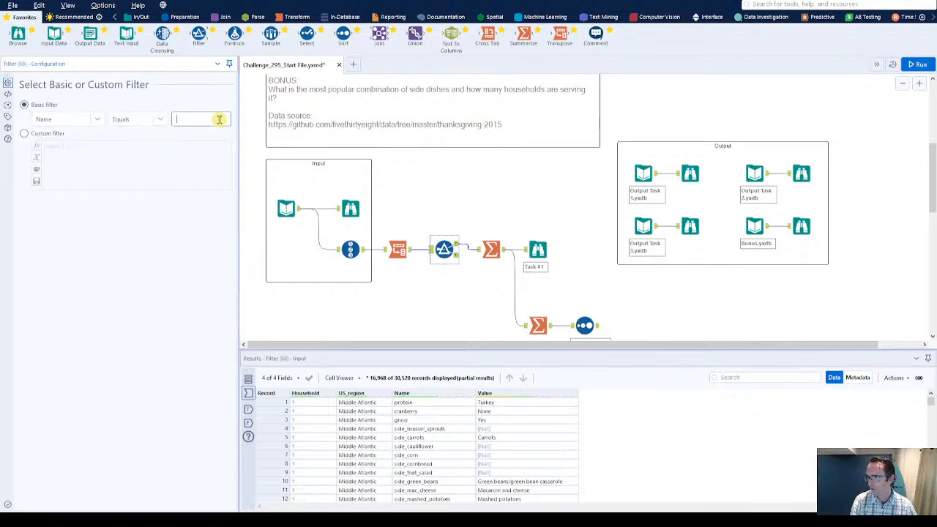
# - Use cranberry, copied from the Name column of the Filter's input data, as the filter's comparison value
pyautogui.moveTo(401, 262); pyautogui.dragTo(385, 252)
pyautogui.click(444, 252)
pyautogui.click(414, 255)
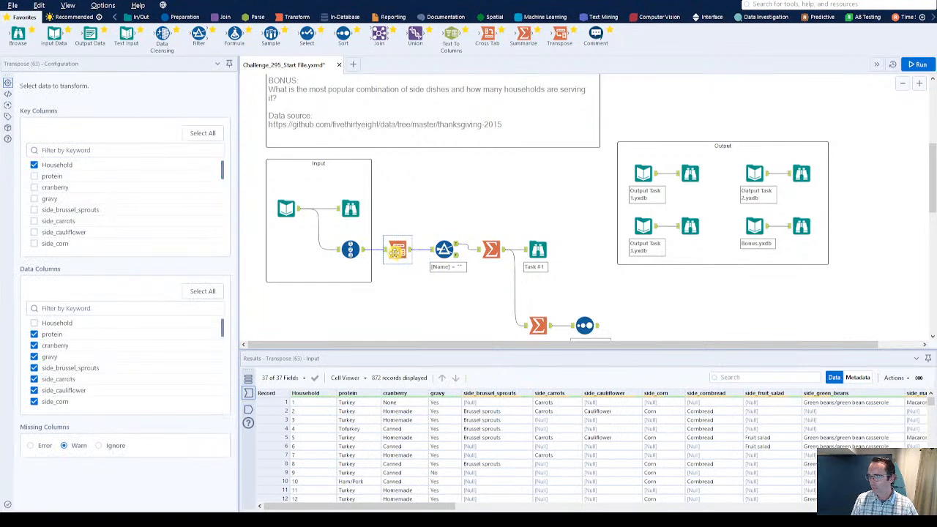
pyautogui.click(444, 250)
pyautogui.click(200, 120)
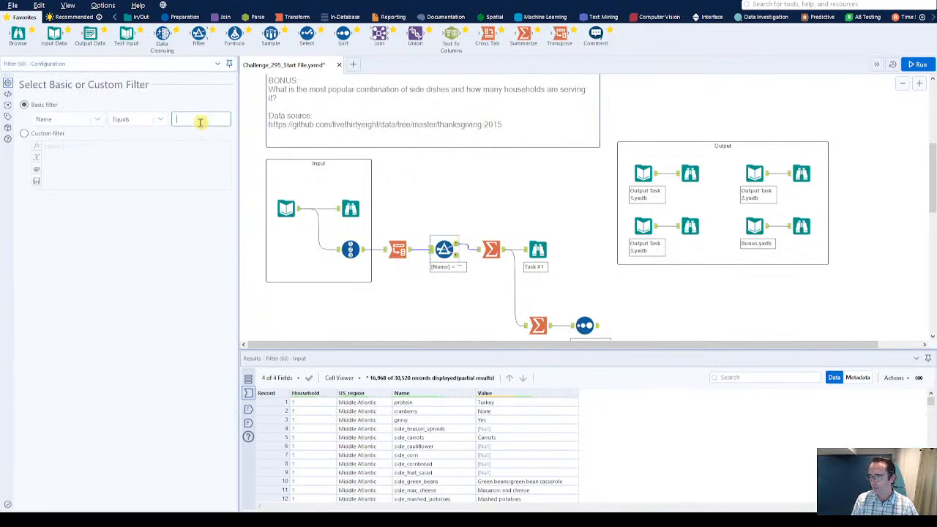
pyautogui.click(409, 411)
pyautogui.hotkey('ctrl', 'c')
pyautogui.click(199, 119)
pyautogui.hotkey('ctrl', 'v')
# - Switch to a custom filter, extend the expression to [Name] = "cranberry" AND [Value] = "None", and run the workflow
pyautogui.click(25, 133)
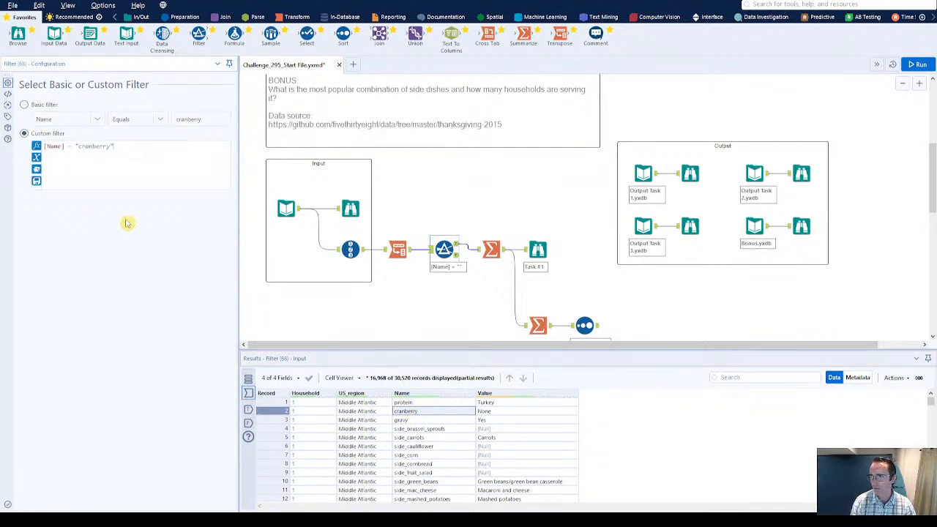
pyautogui.press('BackSpace')
pyautogui.press('BackSpace')
pyautogui.write('ND ')
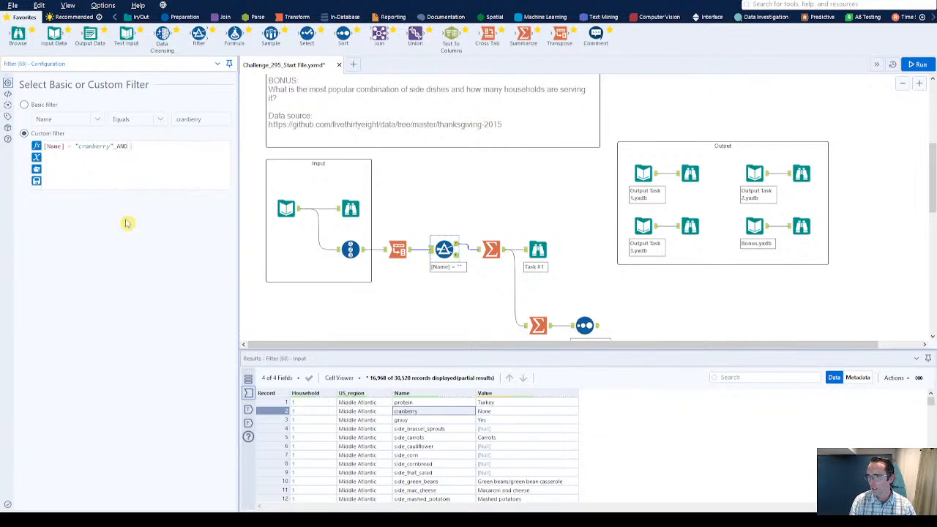
pyautogui.write('value')
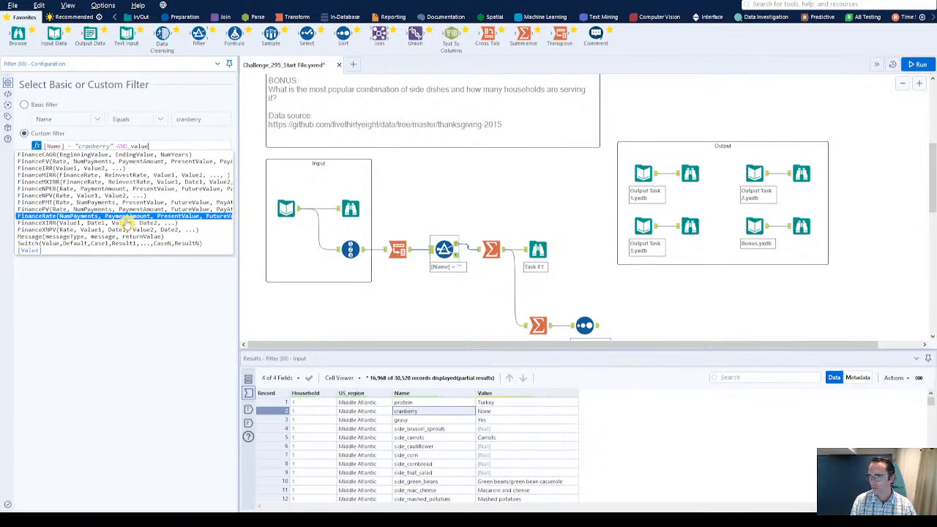
pyautogui.press('Down')
pyautogui.press('Down')
pyautogui.press('Down')
pyautogui.press('Down')
pyautogui.press('Down')
pyautogui.press('Return')
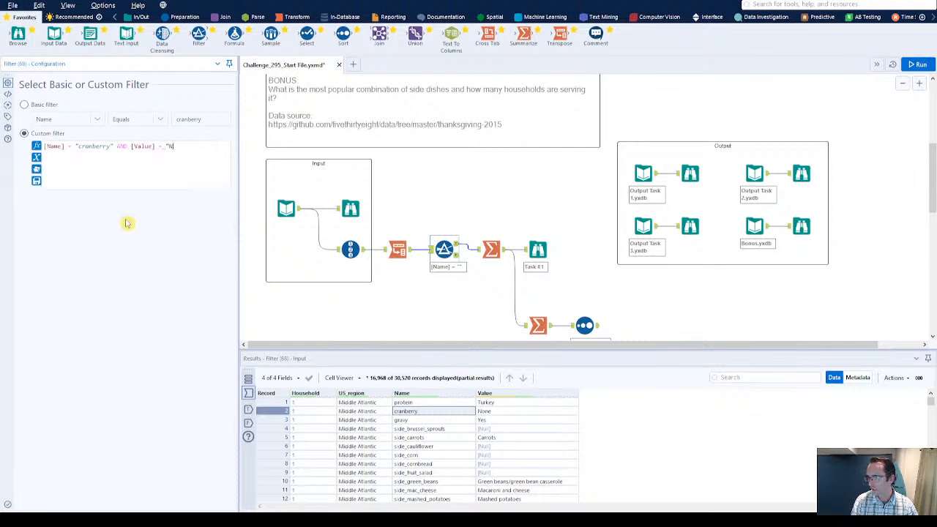
pyautogui.hotkey('ctrl', 'r')
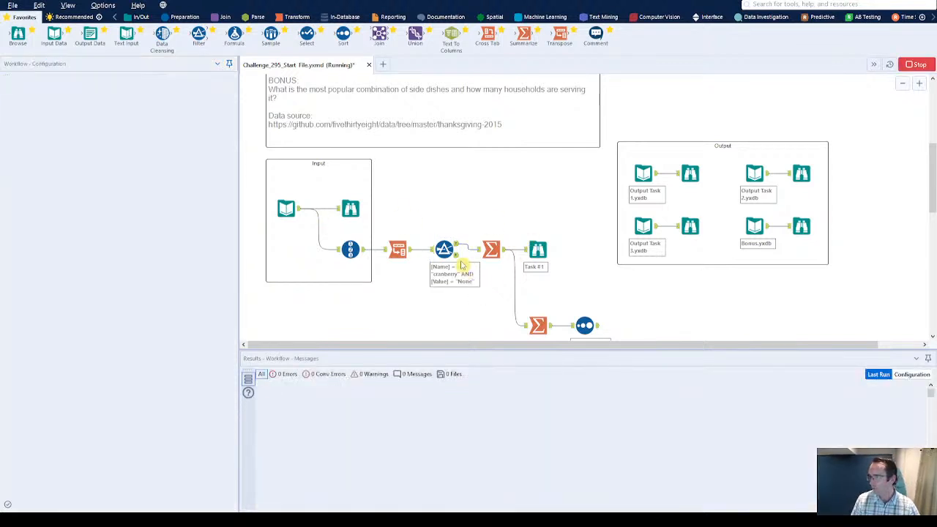
# - Check the filtered records in the Task #1 Browse, the Filter's True output and the first Summarize output
pyautogui.click(545, 252)
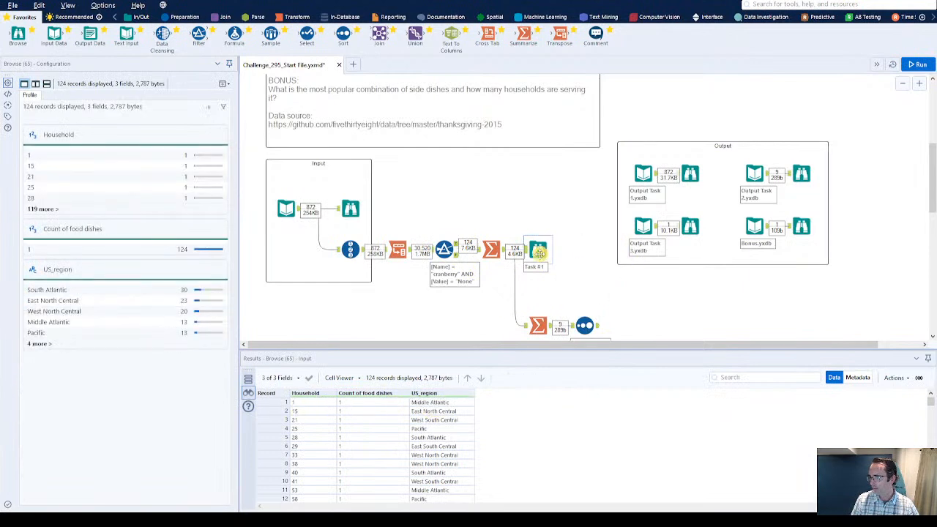
pyautogui.click(457, 247)
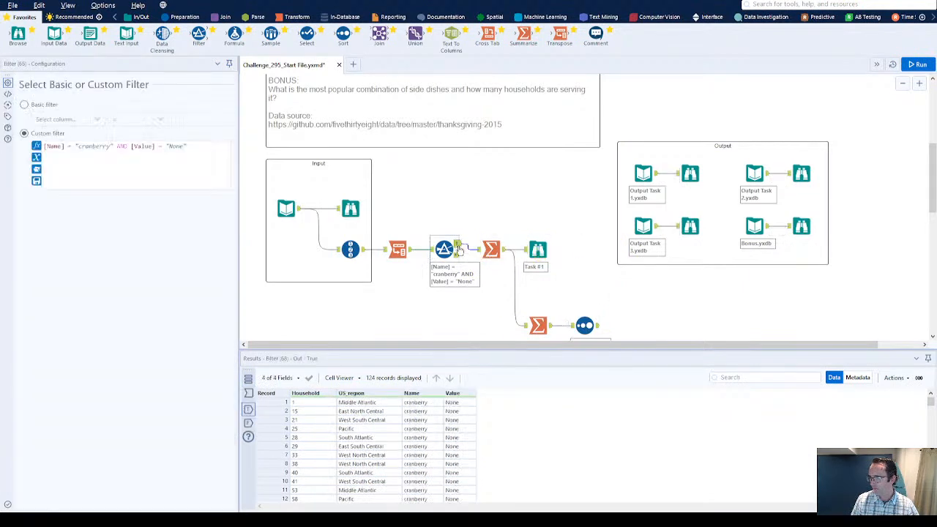
pyautogui.click(491, 252)
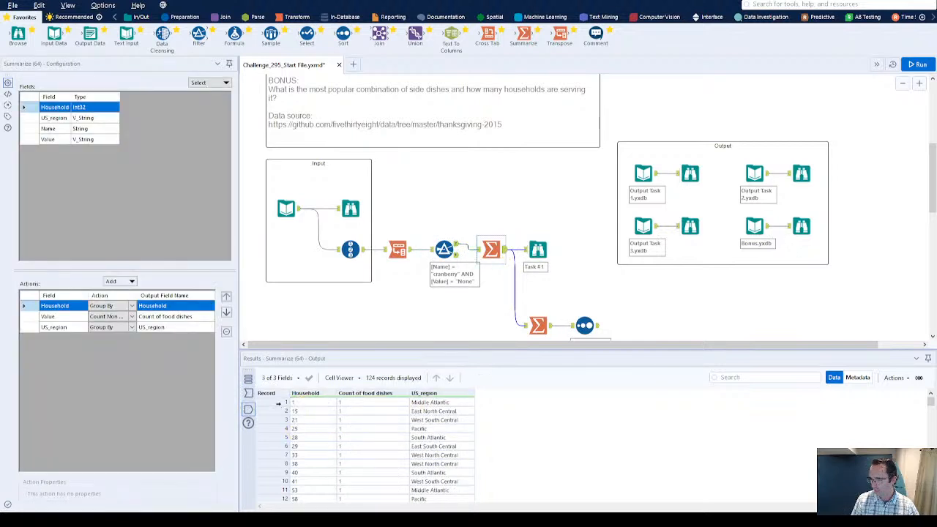
pyautogui.click(287, 402)
pyautogui.scroll(-11, 284, 428)
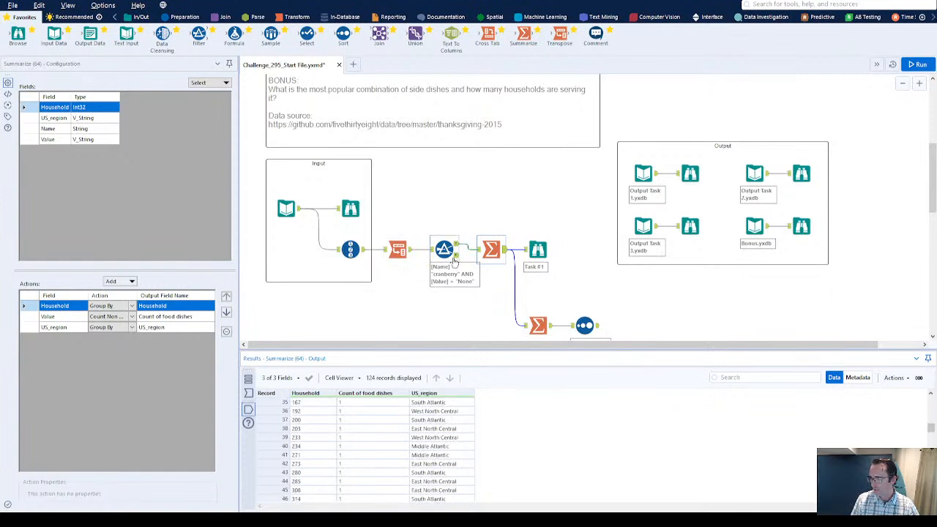
pyautogui.click(456, 244)
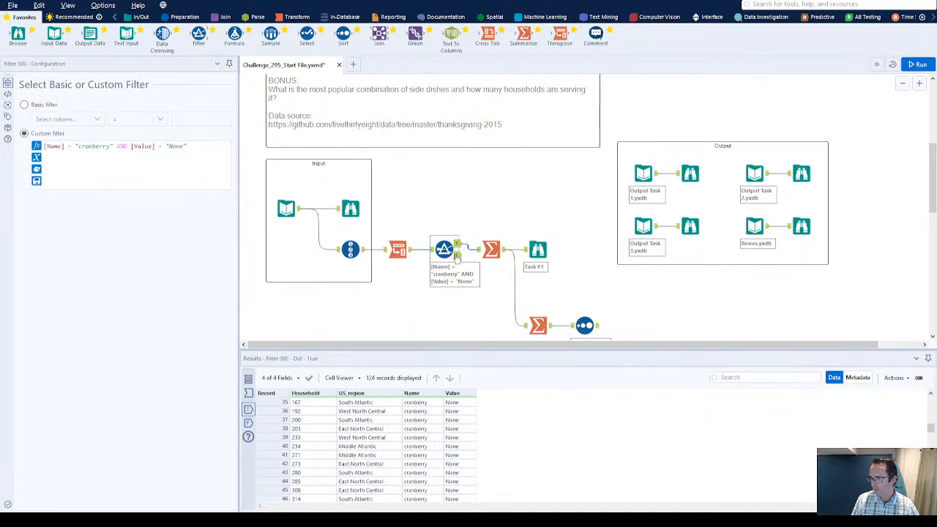
# - Compare the Filter's False and True outputs with the Transpose output feeding it
pyautogui.click(457, 254)
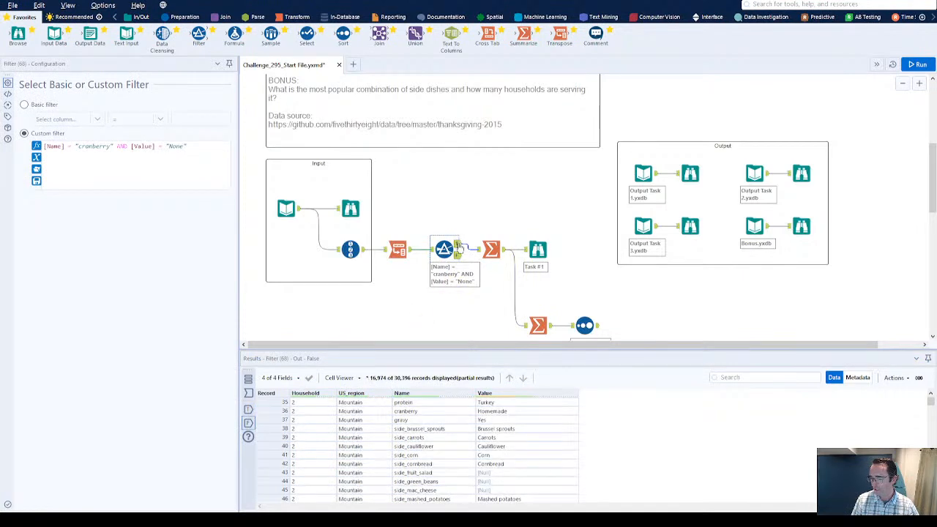
pyautogui.click(457, 245)
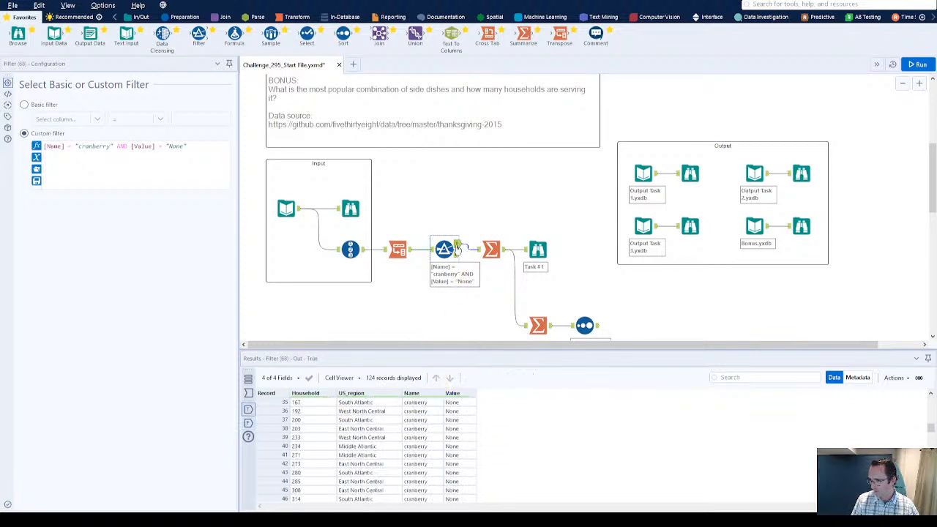
pyautogui.click(399, 250)
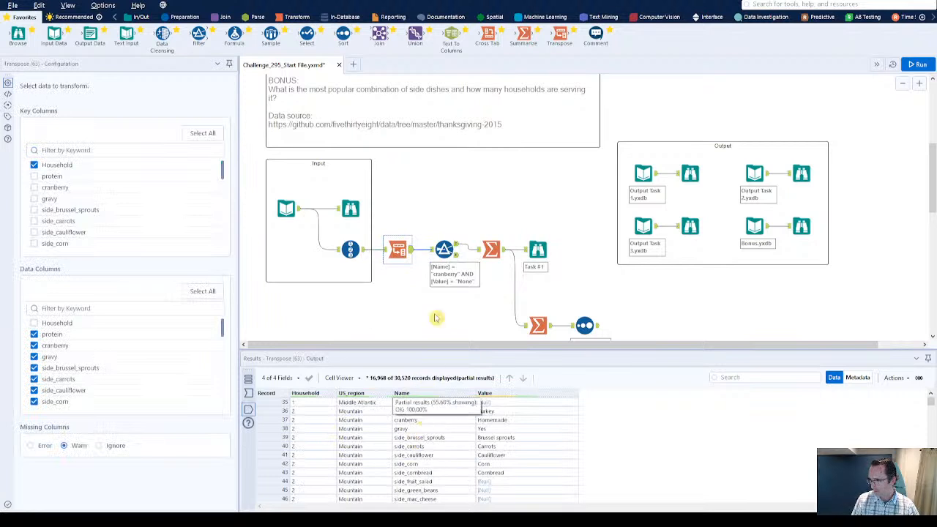
pyautogui.click(450, 252)
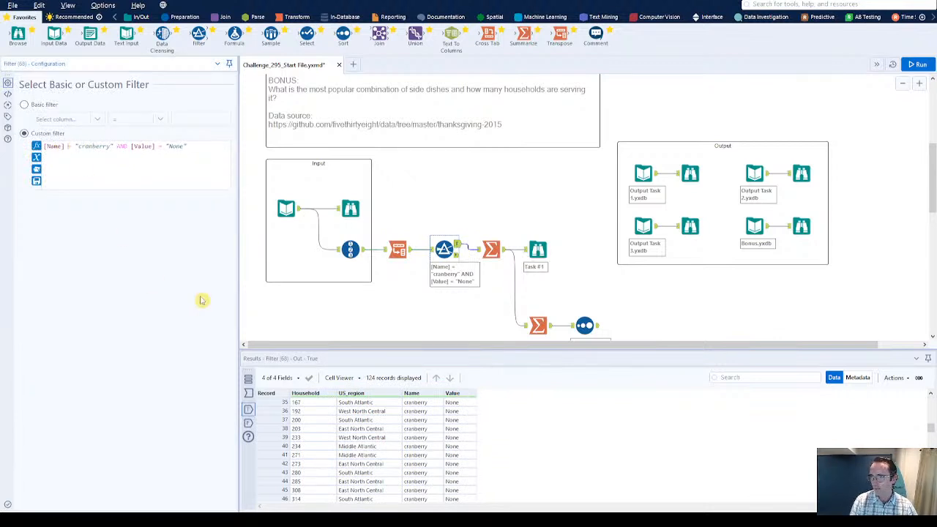
# - Make room beside the Filter, connect a copy of the dish-count Summarize to its False output, and run the workflow
pyautogui.moveTo(561, 267); pyautogui.dragTo(487, 225)
pyautogui.click(538, 221)
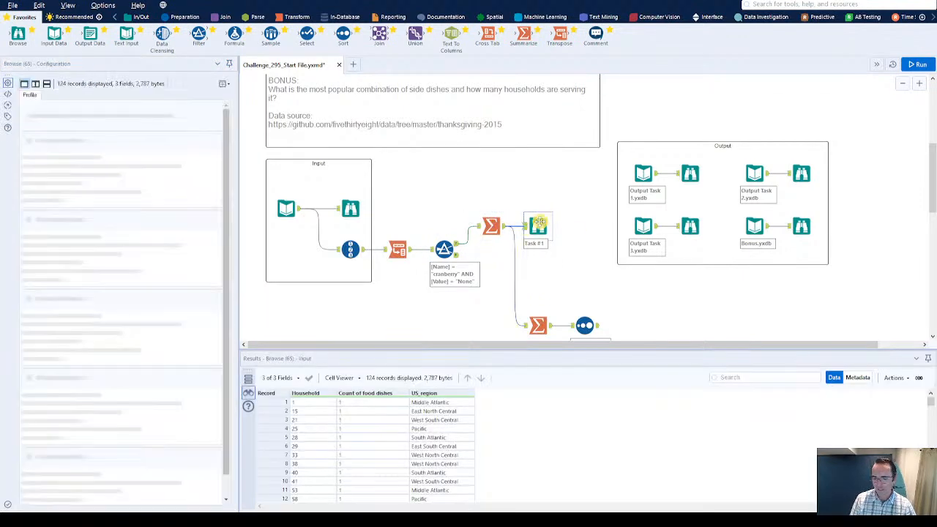
pyautogui.click(559, 252)
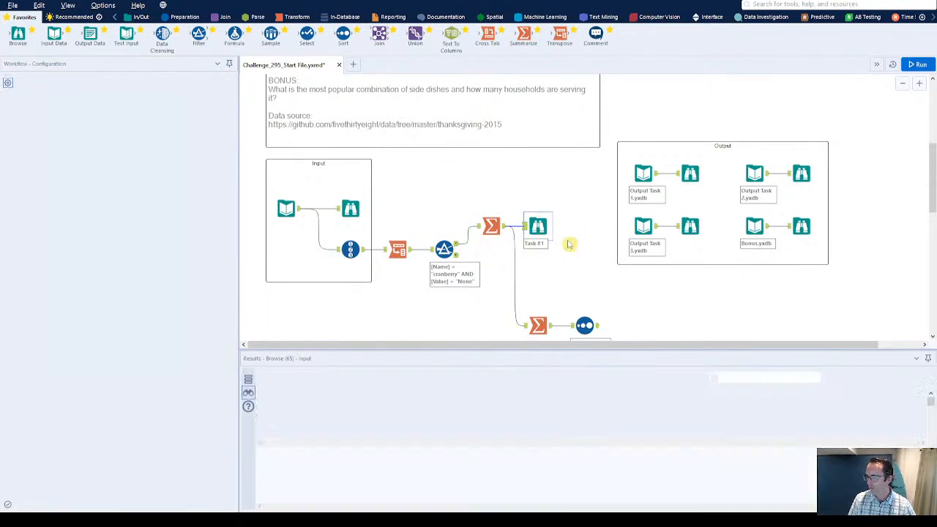
pyautogui.moveTo(541, 227); pyautogui.dragTo(570, 245)
pyautogui.click(489, 233)
pyautogui.hotkey('ctrl', 'c')
pyautogui.click(498, 268)
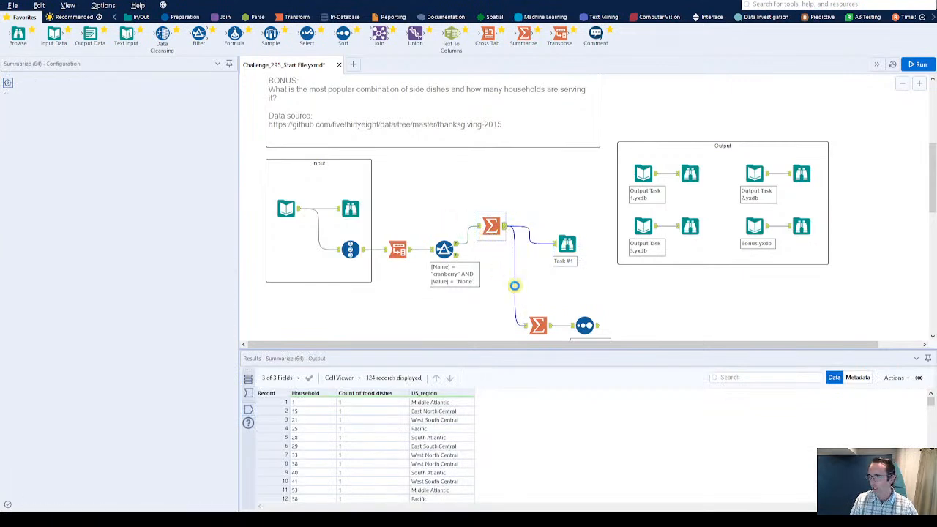
pyautogui.hotkey('ctrl', 'v')
pyautogui.moveTo(502, 252); pyautogui.dragTo(491, 257)
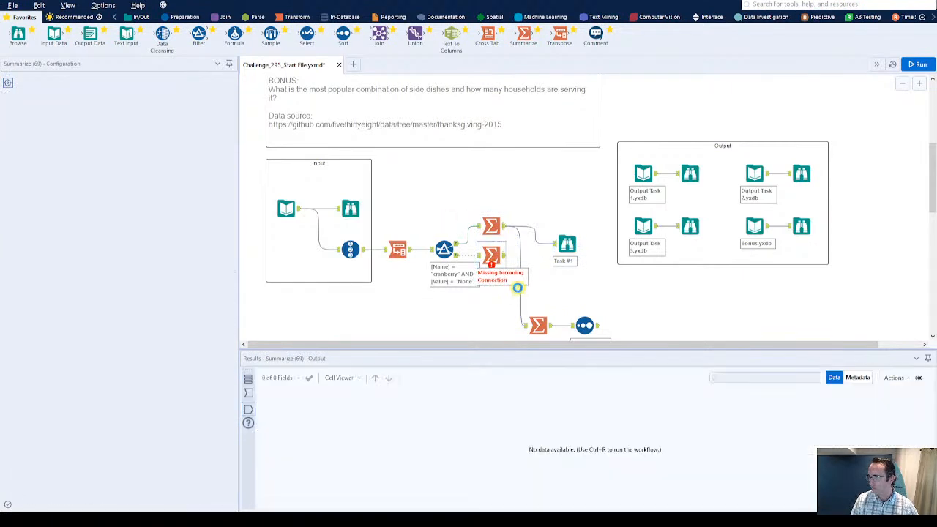
pyautogui.hotkey('ctrl', 'r')
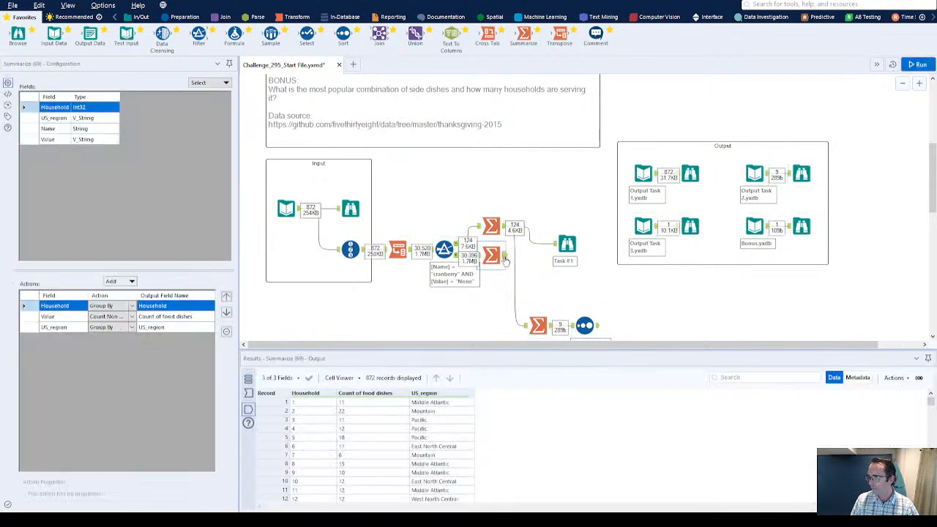
# - Compare the copied Summarize's household dish counts with the Output Task 1 Browse, and inspect the records feeding the Summarize
pyautogui.click(342, 412)
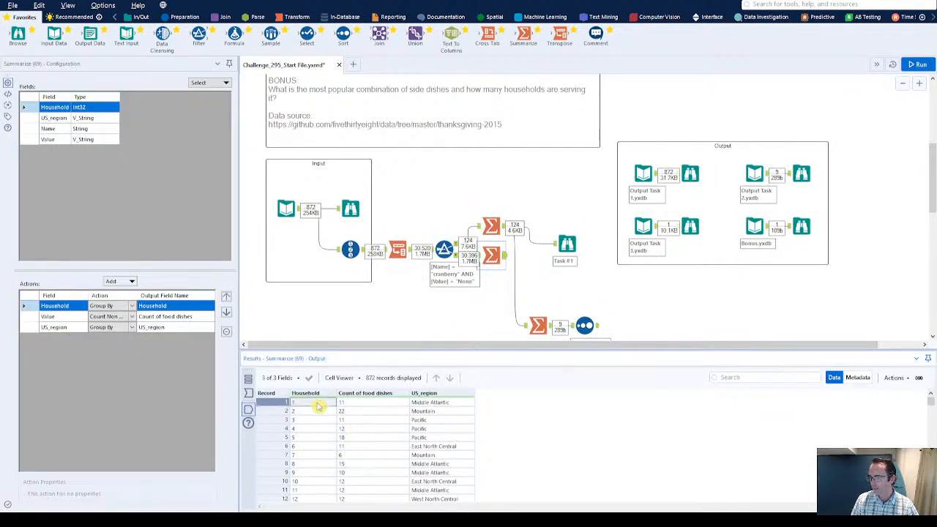
pyautogui.click(800, 173)
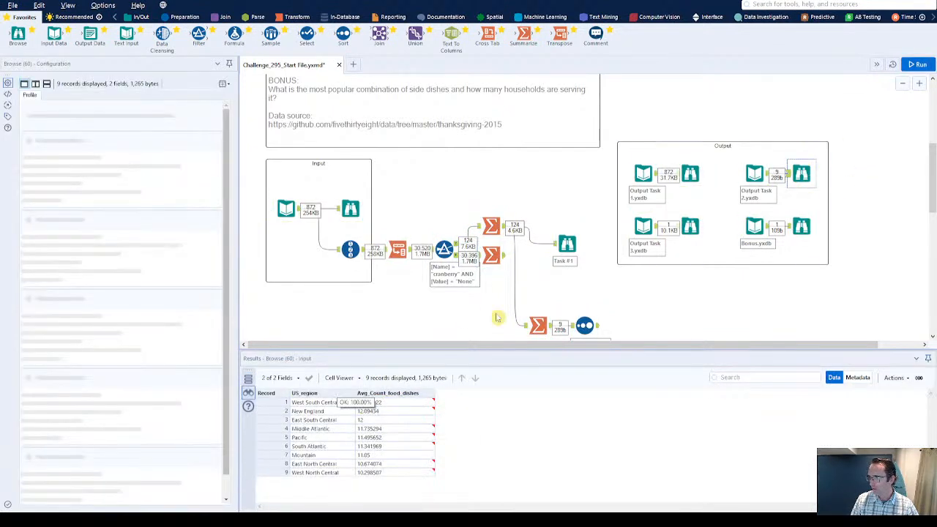
pyautogui.click(689, 172)
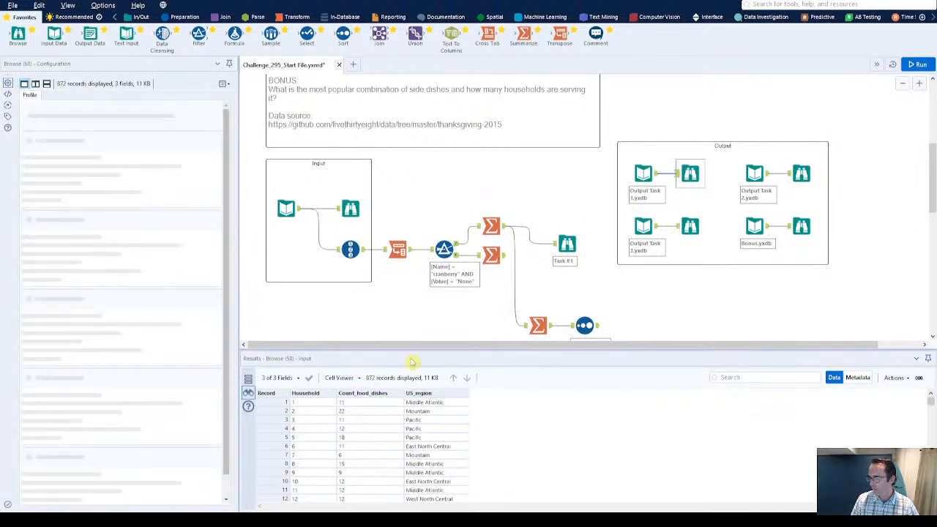
pyautogui.click(374, 420)
pyautogui.click(503, 256)
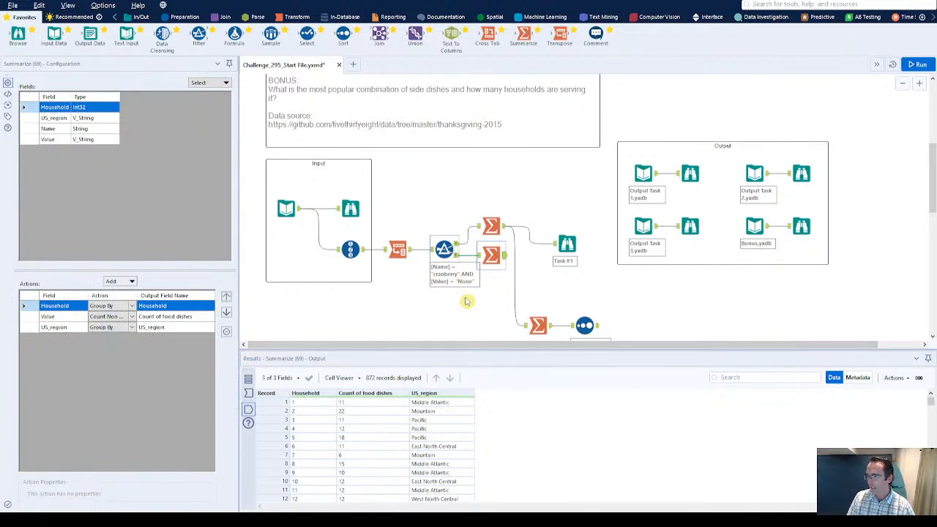
pyautogui.click(463, 255)
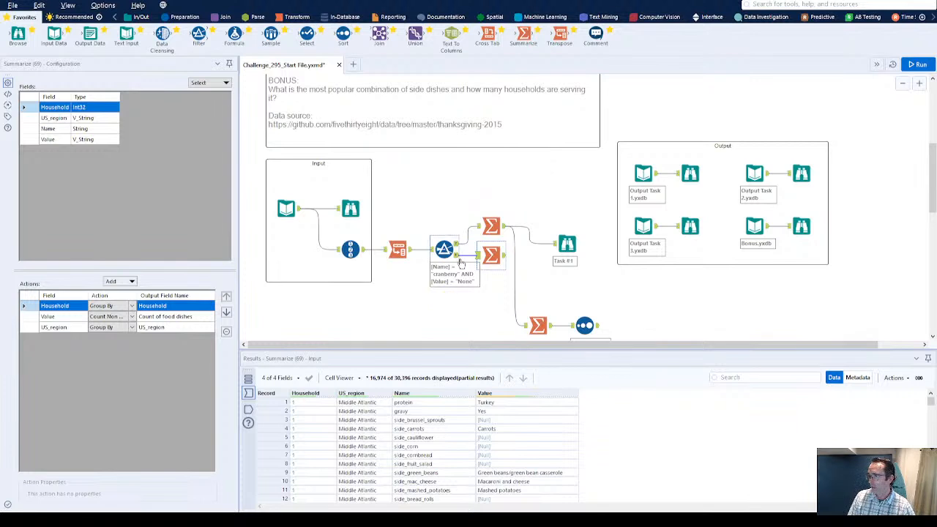
# - Delete the original Summarize on the Filter's True output and connect the copied Summarize to the Task #1 Browse
pyautogui.click(494, 226)
pyautogui.press('Delete')
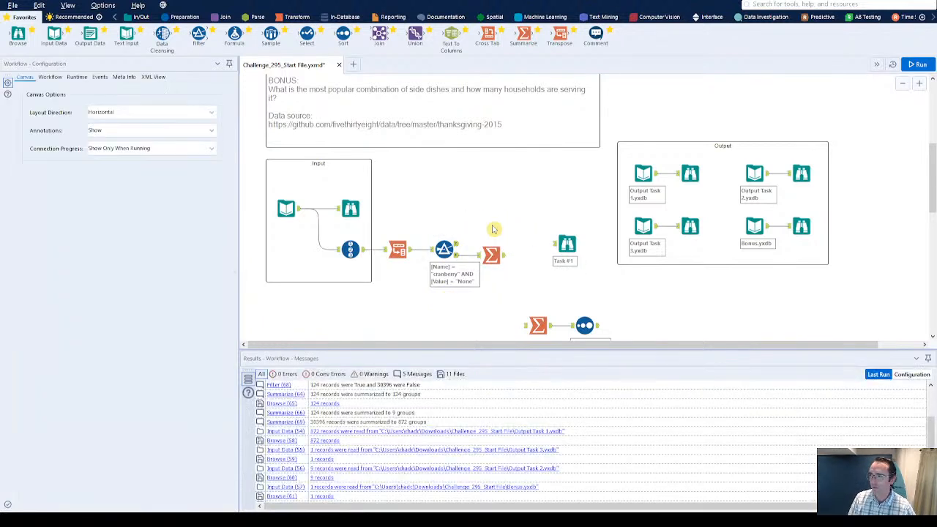
pyautogui.moveTo(549, 251); pyautogui.dragTo(559, 245)
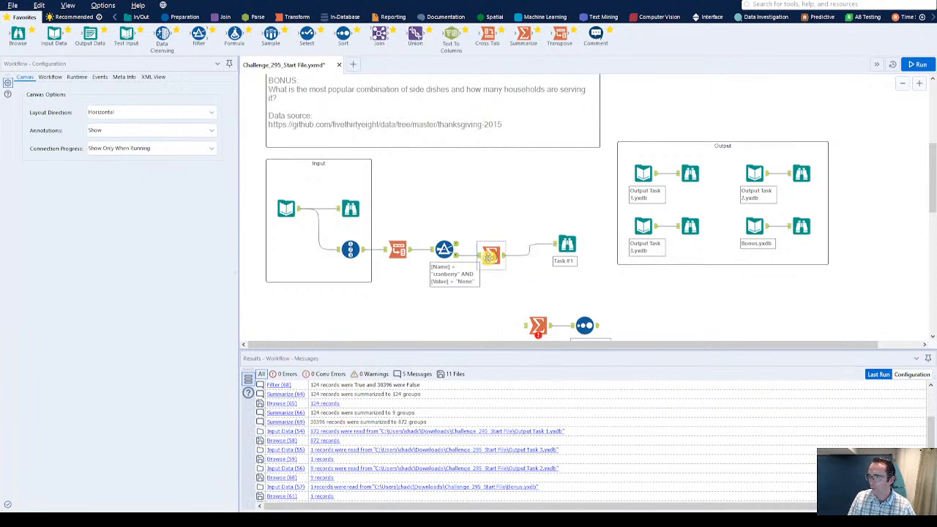
# - Reconnect the Summarize from the Filter's False output to its True output and align it with the Task #1 Browse
pyautogui.click(444, 250)
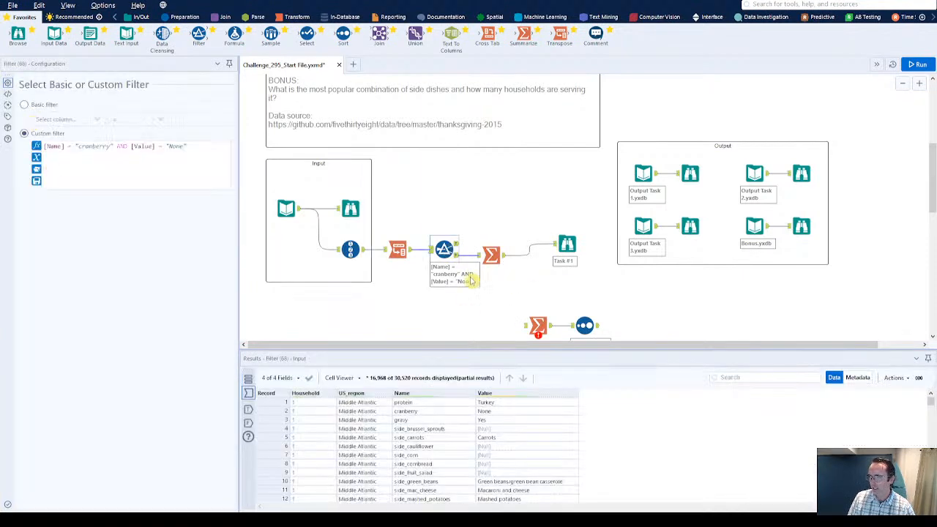
pyautogui.moveTo(487, 257); pyautogui.dragTo(487, 239)
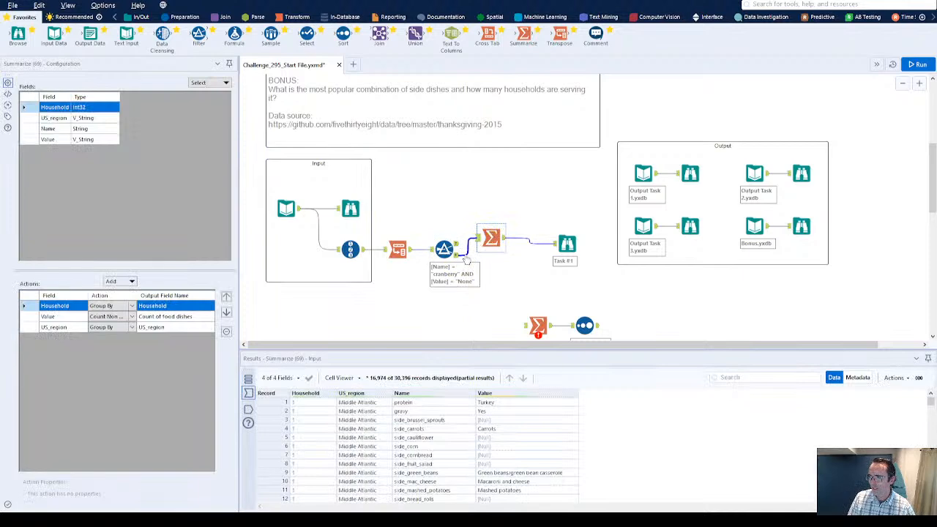
pyautogui.click(465, 259)
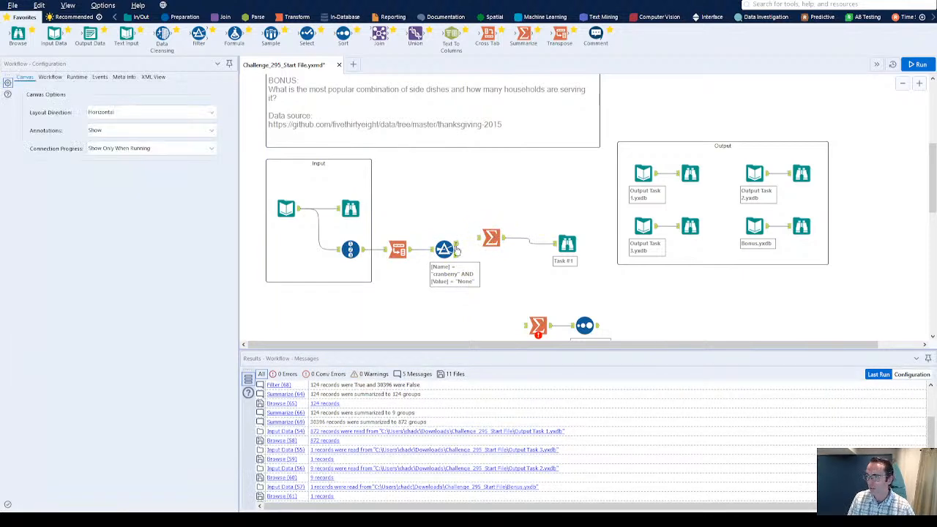
pyautogui.moveTo(479, 242)
pyautogui.mouseDown()
pyautogui.moveTo(496, 248)
pyautogui.moveTo(492, 254)
pyautogui.mouseUp()
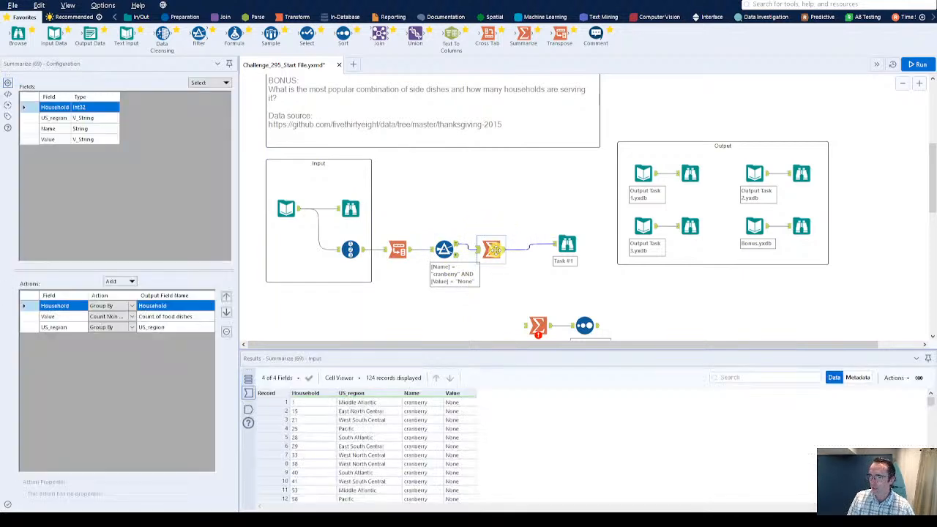
pyautogui.moveTo(579, 242); pyautogui.dragTo(550, 247)
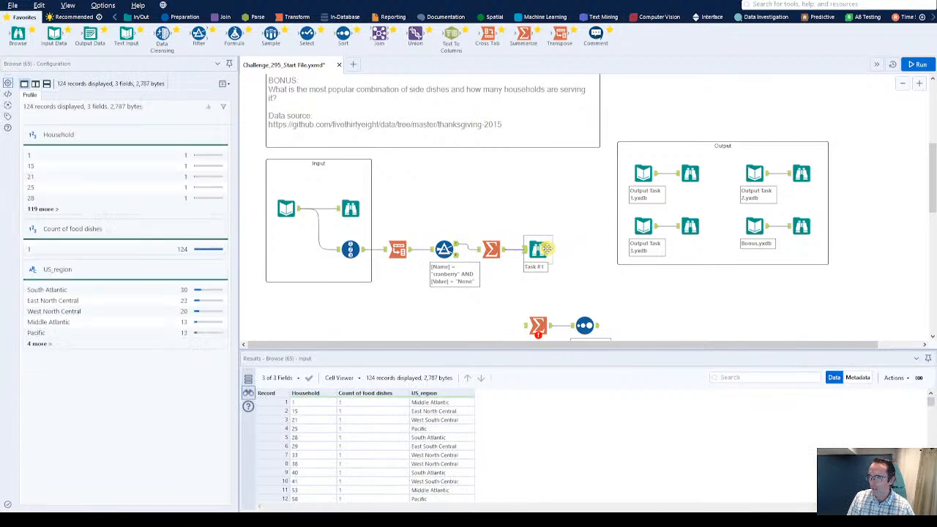
# - Change the custom filter expression to [Name] != "cranberry" OR [Value] != "None" and run the workflow
pyautogui.click(457, 254)
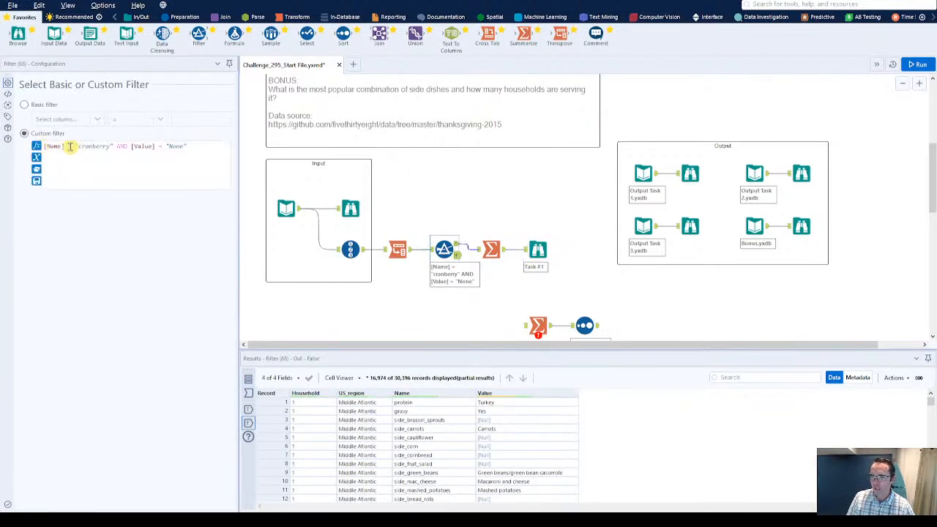
pyautogui.write('!')
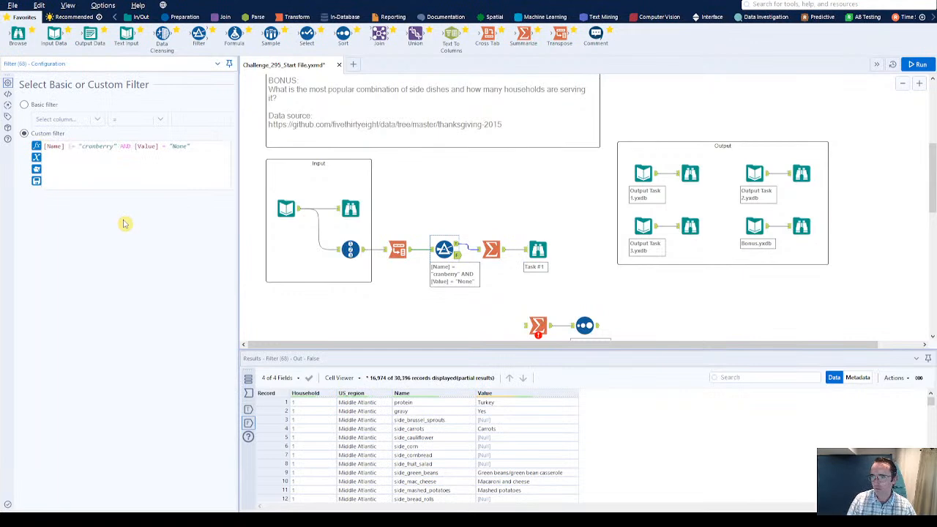
pyautogui.click(161, 146)
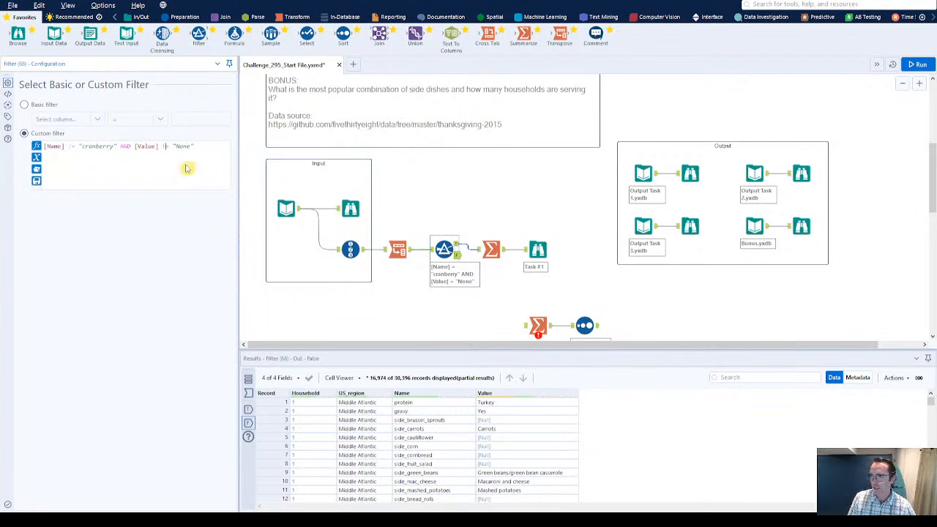
pyautogui.doubleClick(125, 146)
pyautogui.write('OR')
pyautogui.hotkey('ctrl', 'r')
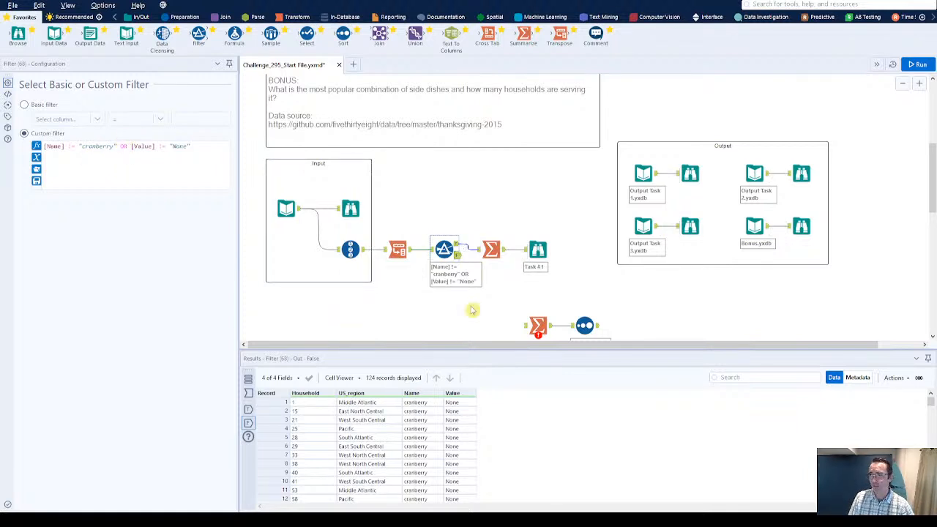
# - Compare the Task #1 Browse with the Output Task 1 Browse and review the Filter's input records
pyautogui.click(545, 252)
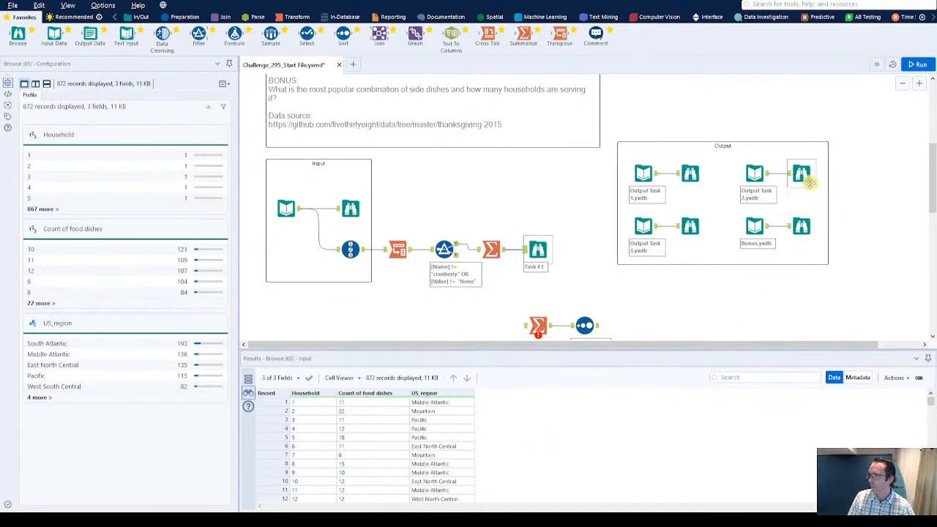
pyautogui.click(690, 173)
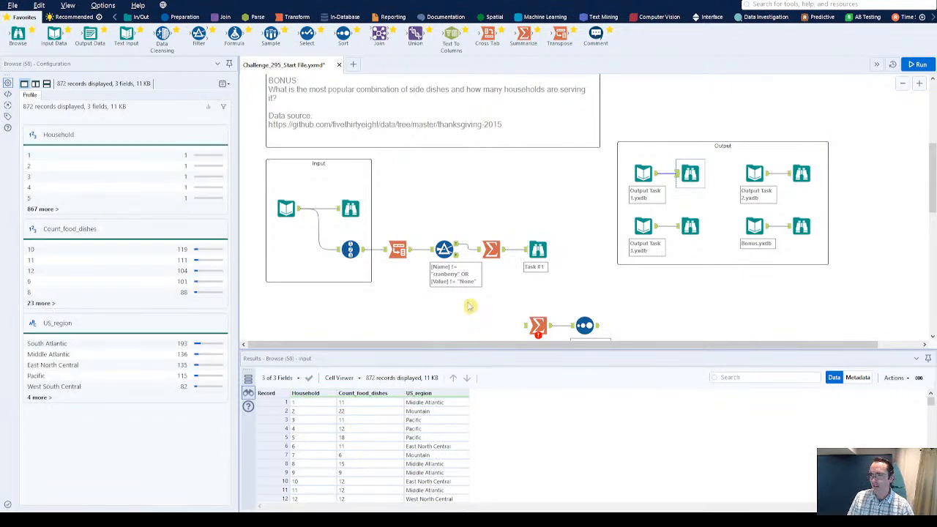
pyautogui.click(438, 251)
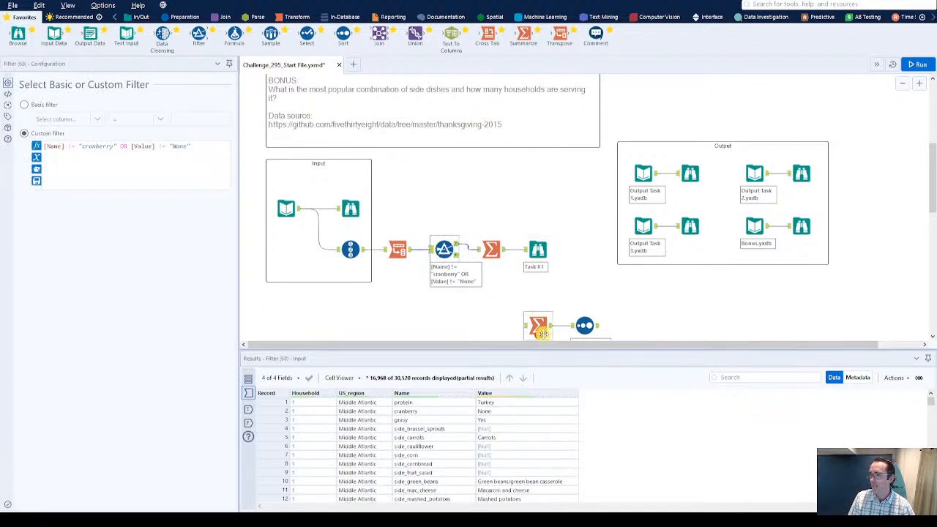
# - Place the averaging Summarize and its Sort below the Filter, fed by the dish-count Summarize, and run the workflow
pyautogui.moveTo(638, 336); pyautogui.dragTo(443, 306)
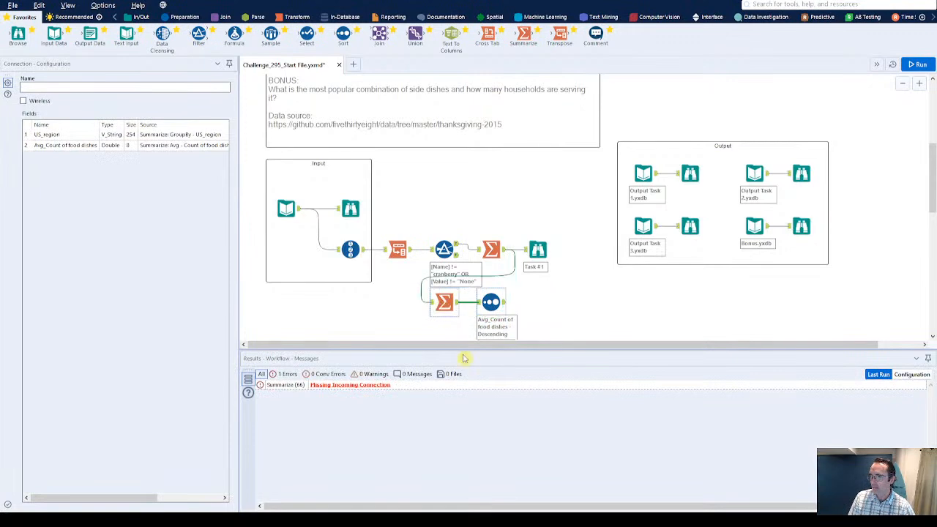
pyautogui.hotkey('ctrl', 'r')
pyautogui.click(493, 302)
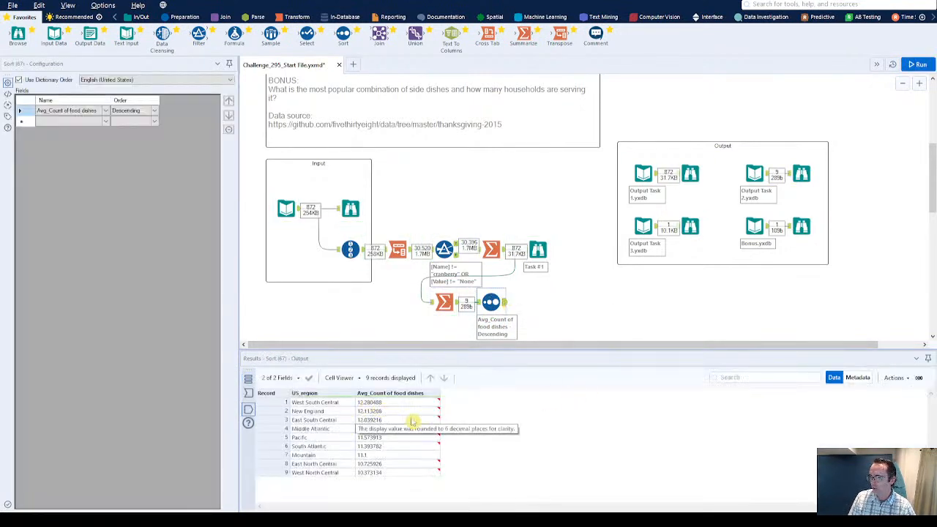
# - Check the regional averages in the Output Task 2 Browse and reread the task descriptions in the challenge text
pyautogui.click(800, 174)
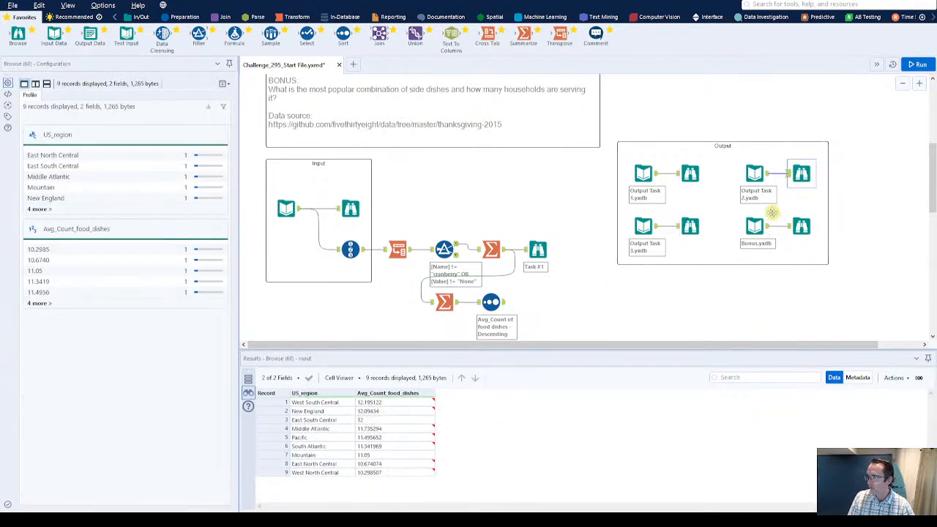
pyautogui.scroll(3, 548, 253)
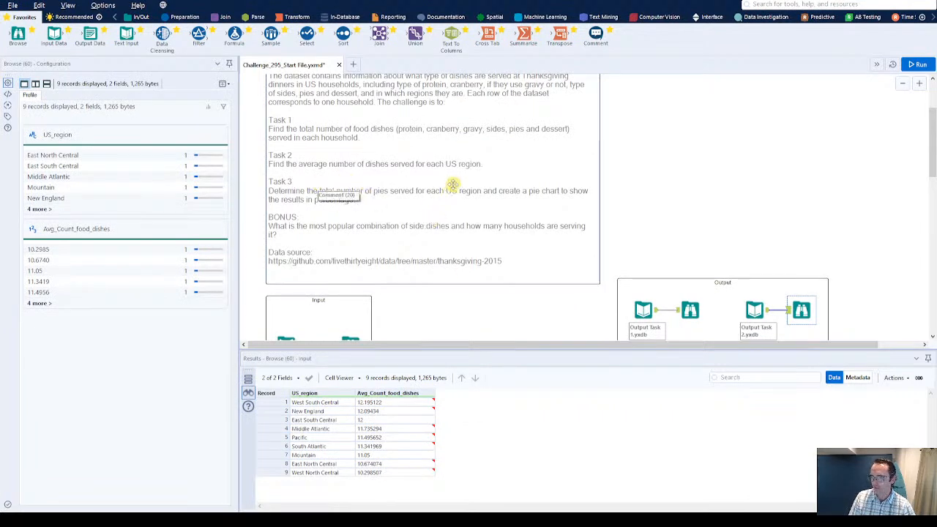
pyautogui.scroll(-1, 453, 184)
pyautogui.scroll(-1, 453, 184)
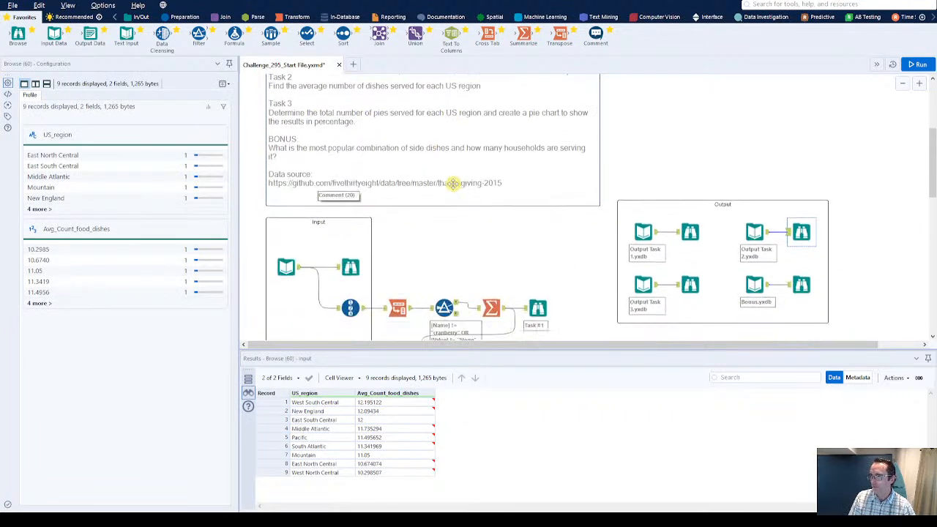
pyautogui.scroll(3, 598, 241)
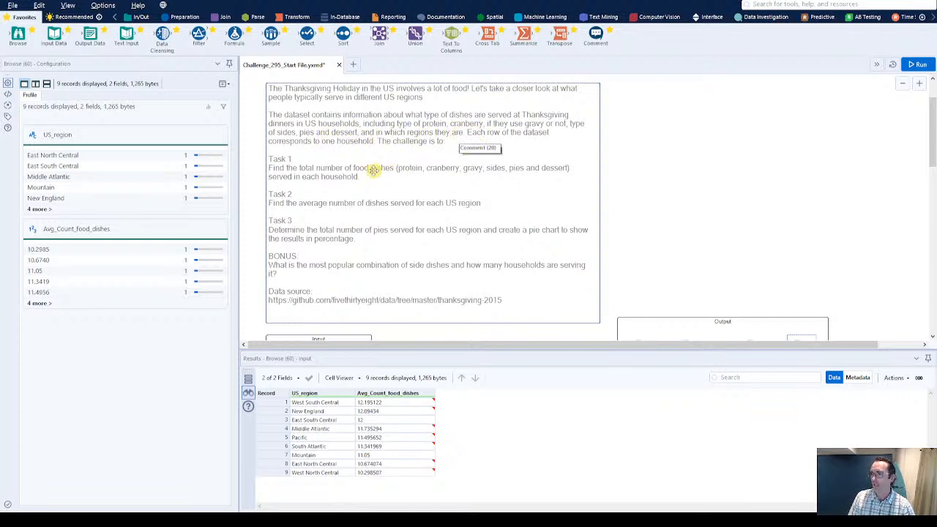
pyautogui.scroll(-5, 378, 170)
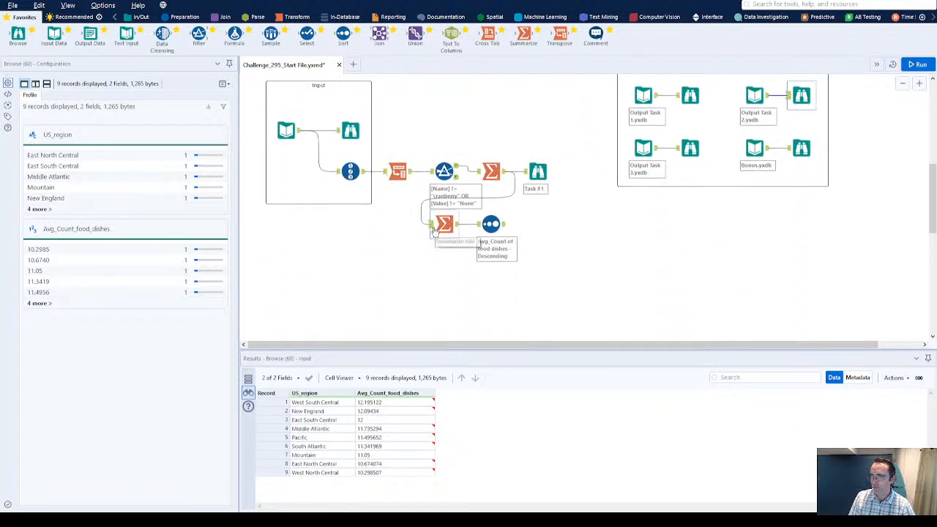
# - Inspect the averaging Summarize's input records, its Average action on the dish count and its output by region
pyautogui.click(436, 228)
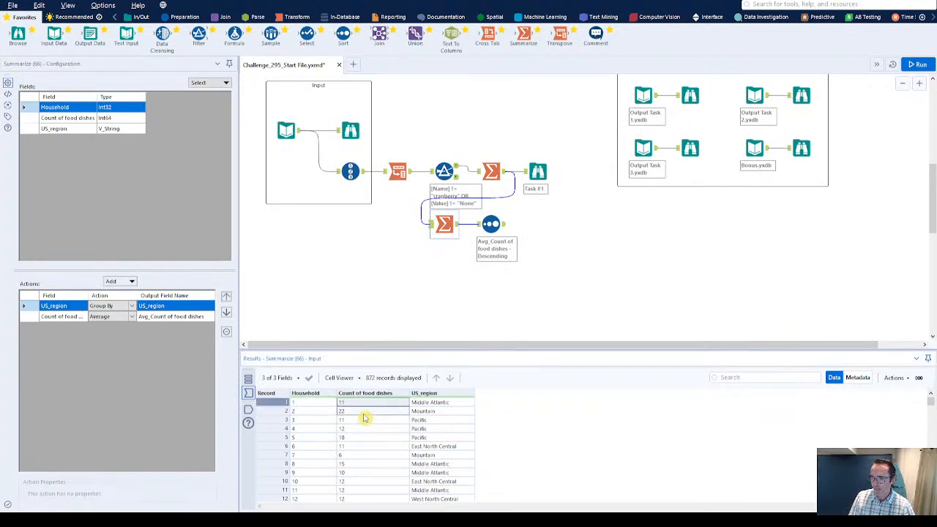
pyautogui.click(368, 412)
pyautogui.moveTo(332, 414); pyautogui.dragTo(372, 457)
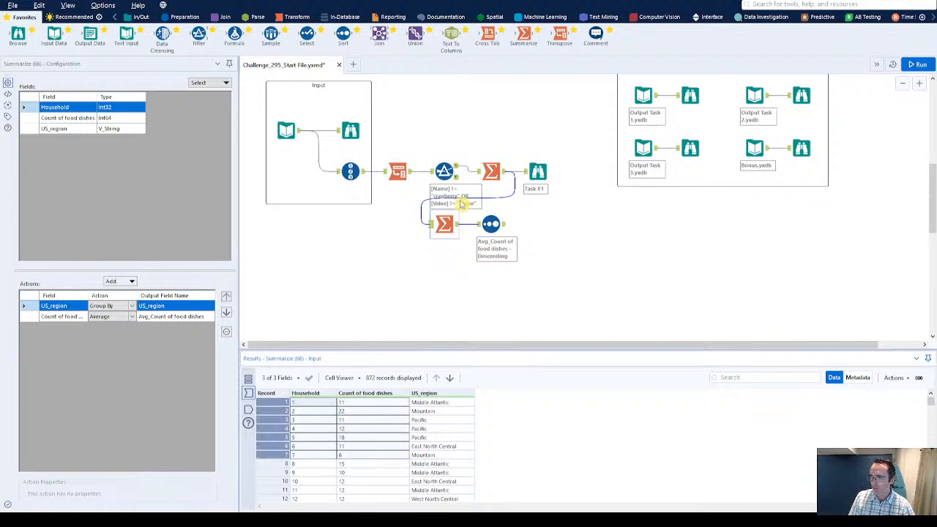
pyautogui.click(76, 319)
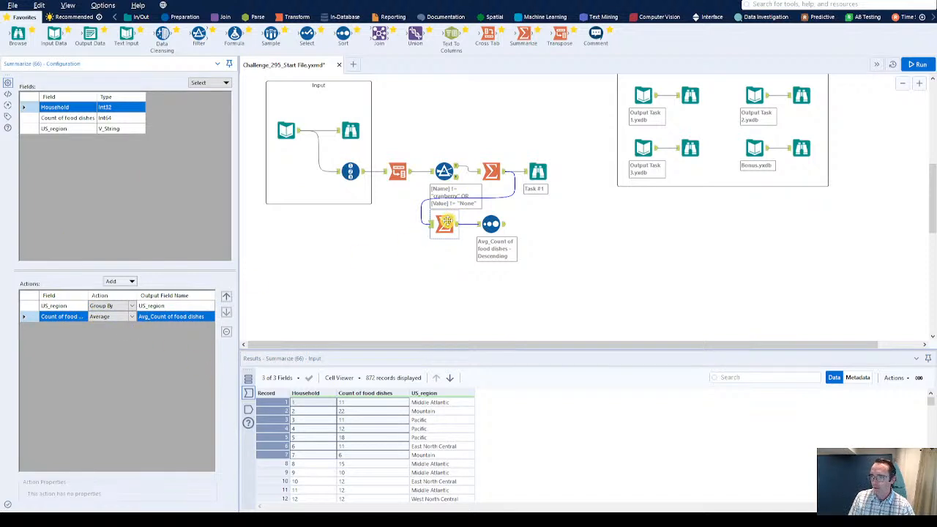
pyautogui.click(458, 224)
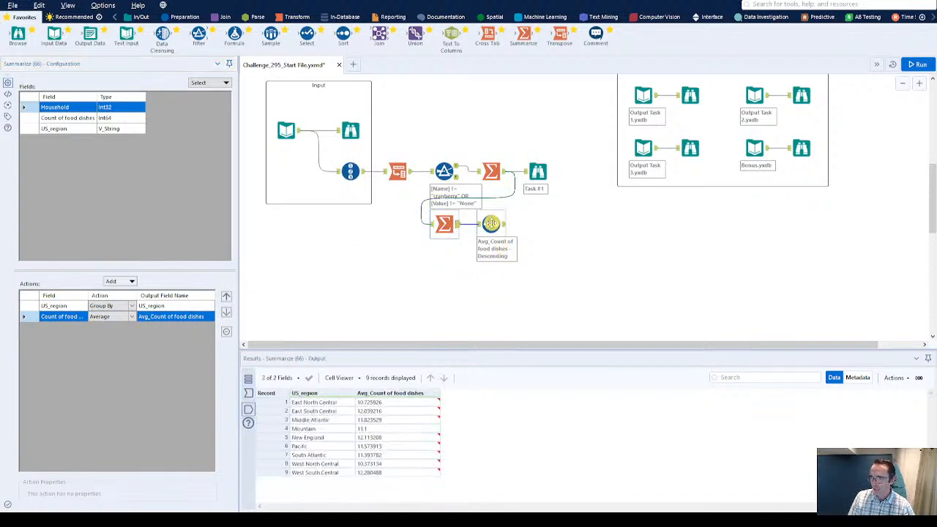
# - Run the workflow and compare the Sort's average dish count per region with the Output Task 2 Browse
pyautogui.hotkey('ctrl', 'r')
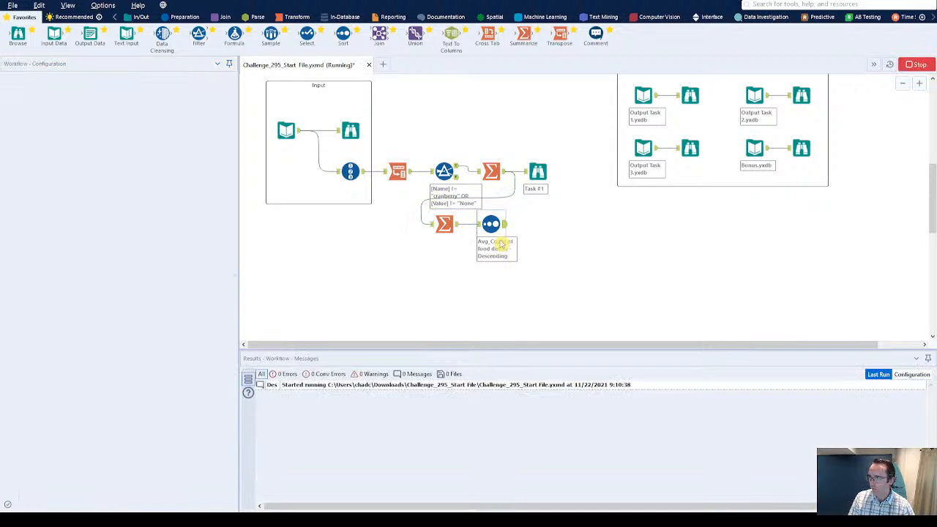
pyautogui.click(497, 224)
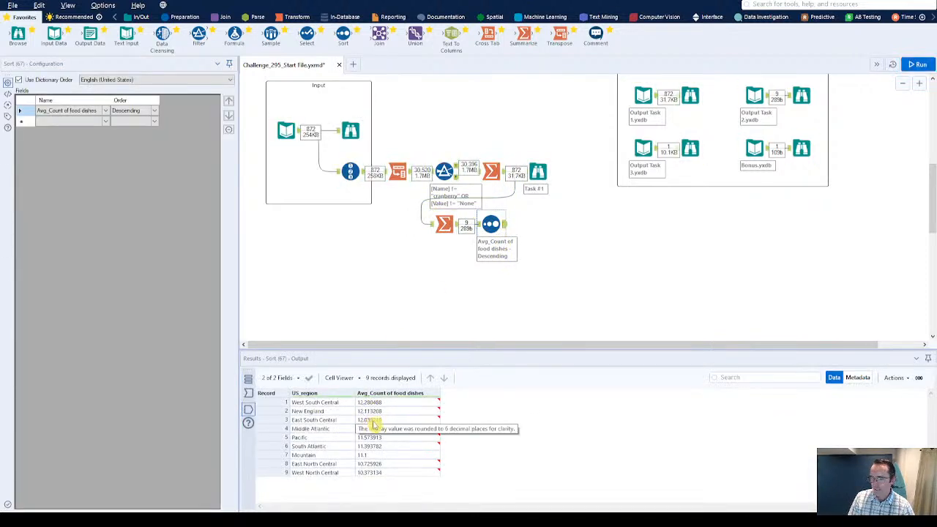
pyautogui.click(799, 95)
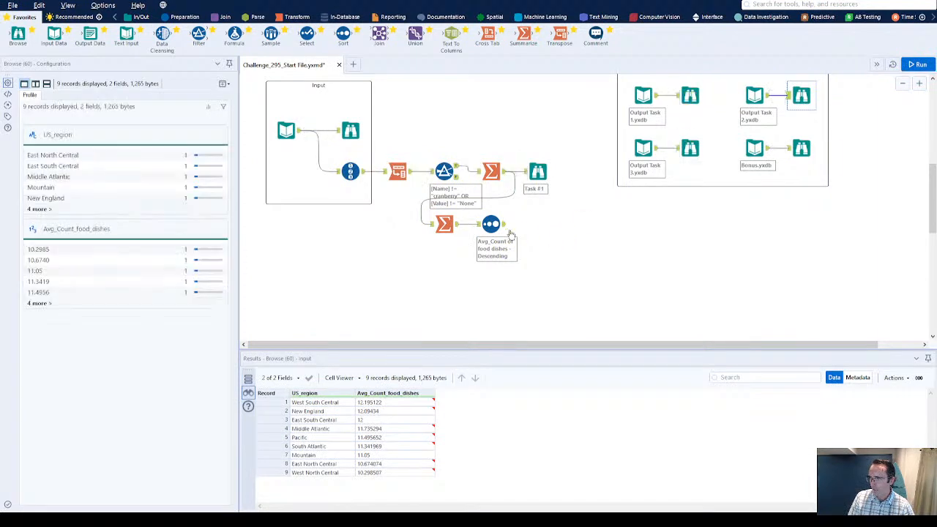
pyautogui.moveTo(329, 408); pyautogui.dragTo(329, 473)
pyautogui.click(333, 422)
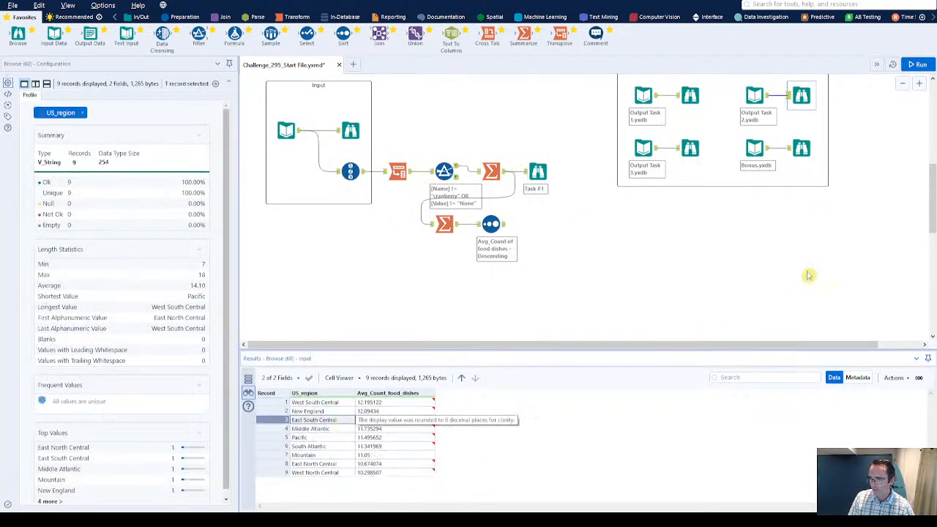
pyautogui.click(688, 152)
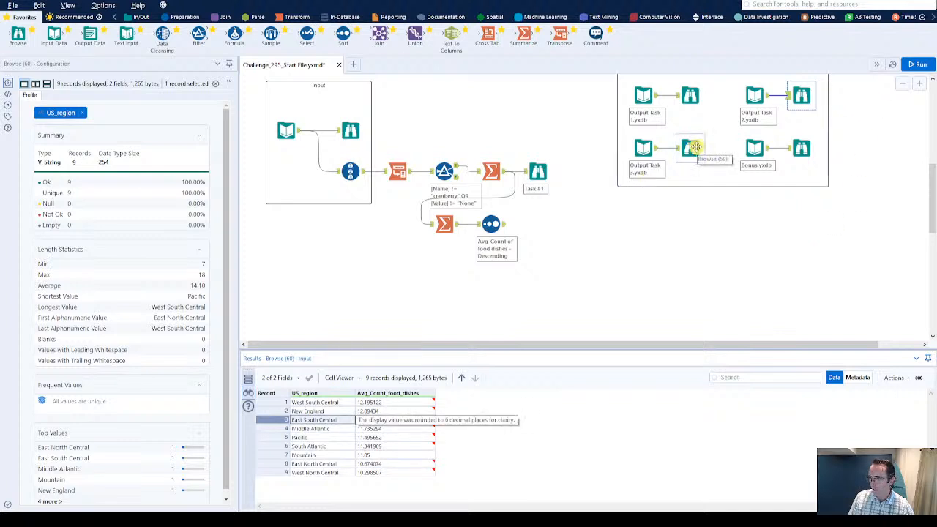
pyautogui.click(490, 223)
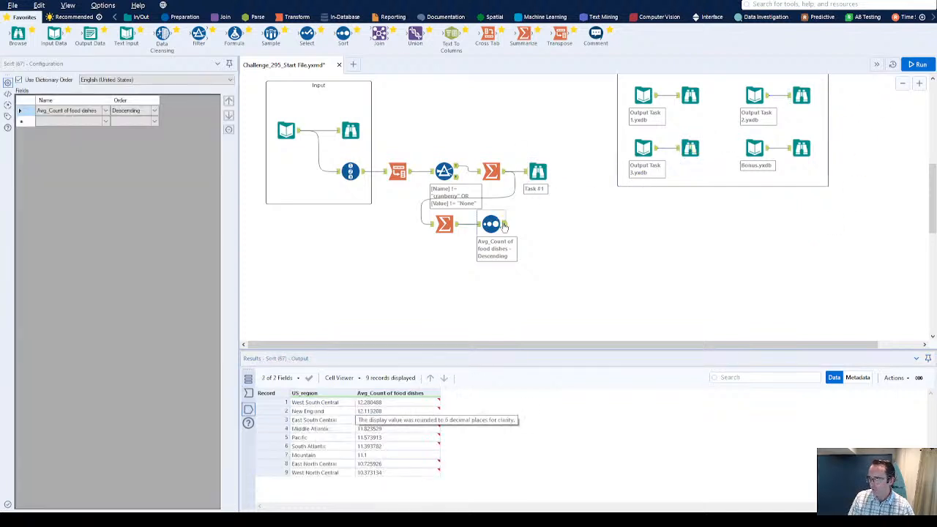
pyautogui.click(344, 420)
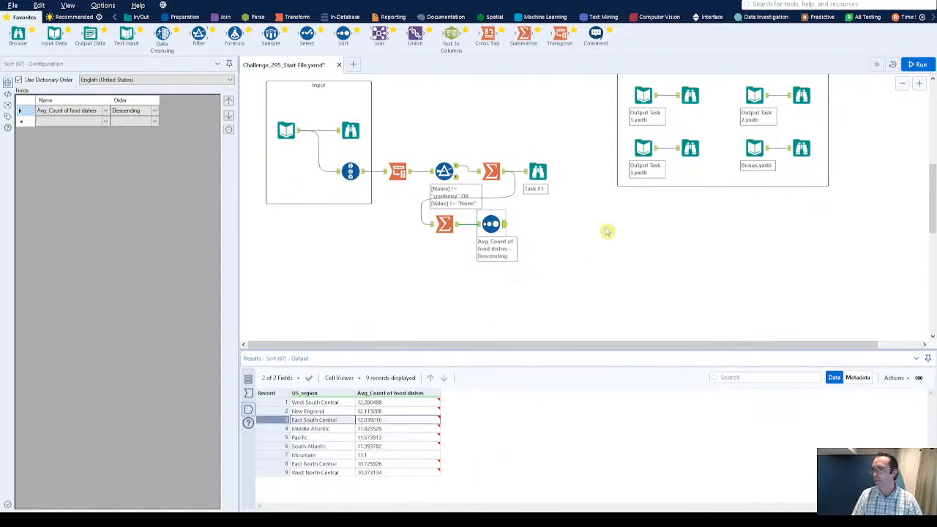
# - Display the pie chart report of the Output Task 3 Browse in a widened pane and read the Task 3 description
pyautogui.click(690, 148)
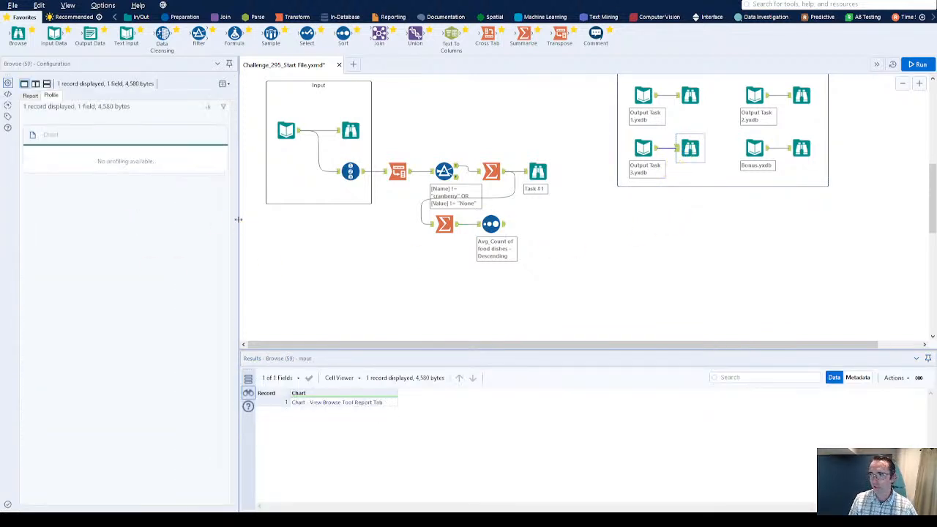
pyautogui.moveTo(238, 219); pyautogui.dragTo(293, 218)
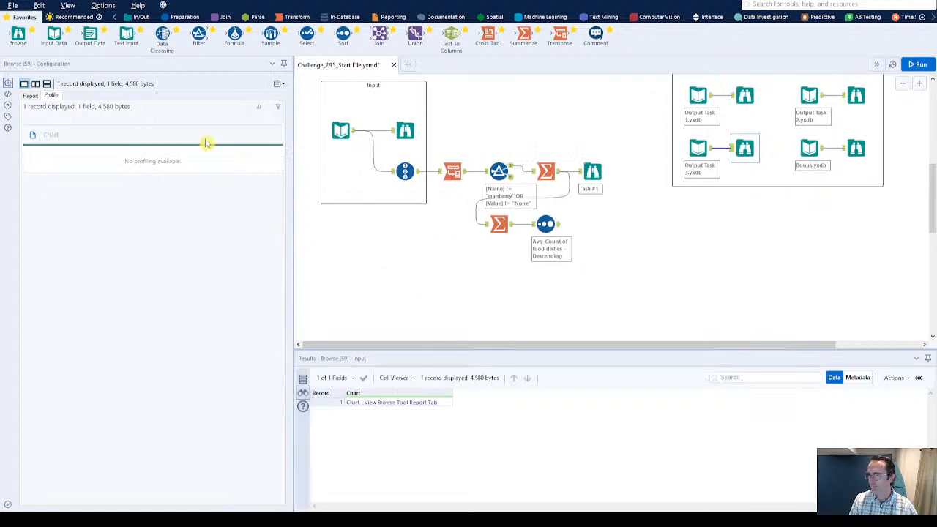
pyautogui.click(30, 96)
pyautogui.moveTo(148, 503); pyautogui.dragTo(203, 506)
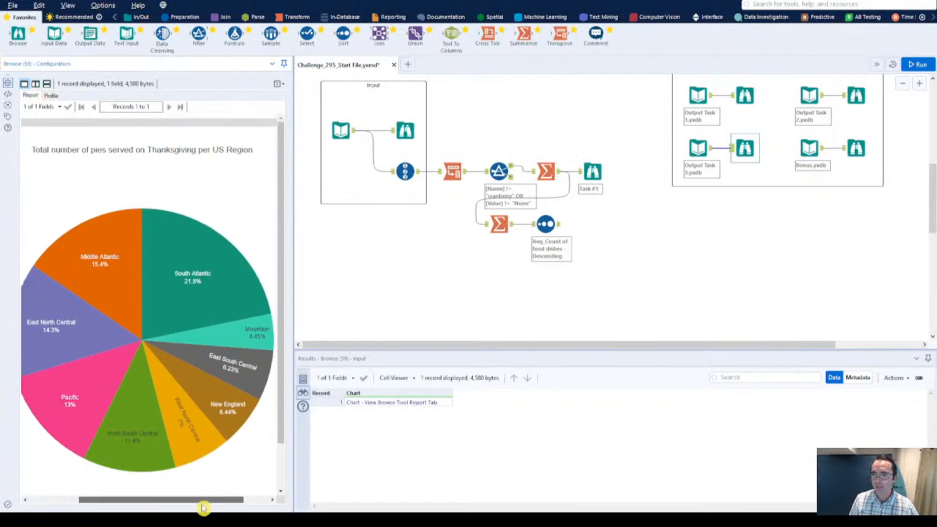
pyautogui.scroll(3, 399, 226)
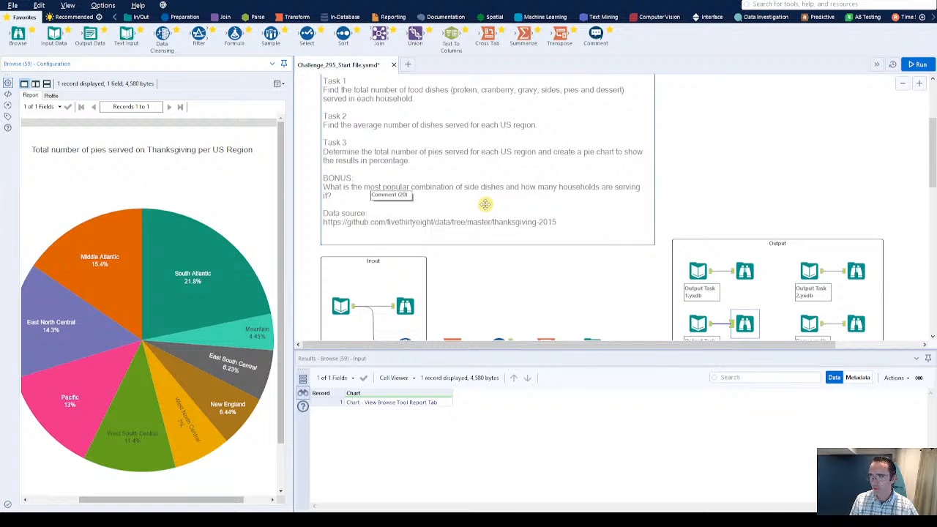
pyautogui.scroll(-3, 485, 205)
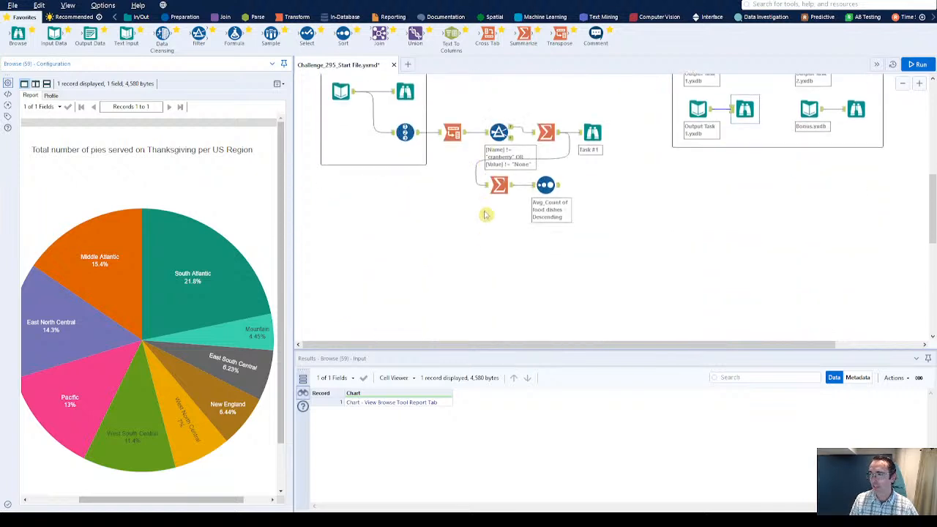
# - Check the pie field names in the Transpose output and add a Filter below the averaging Summarize, fed by the Transpose
pyautogui.click(461, 136)
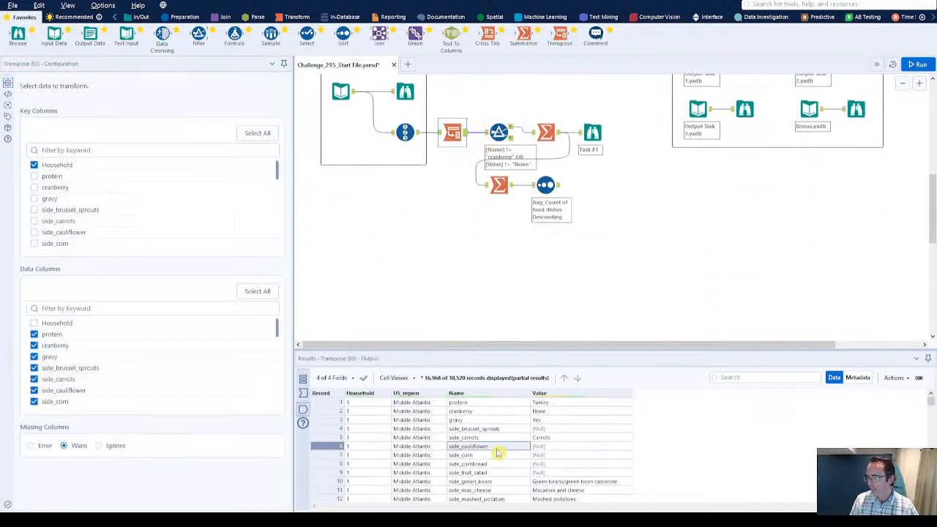
pyautogui.scroll(-5, 498, 452)
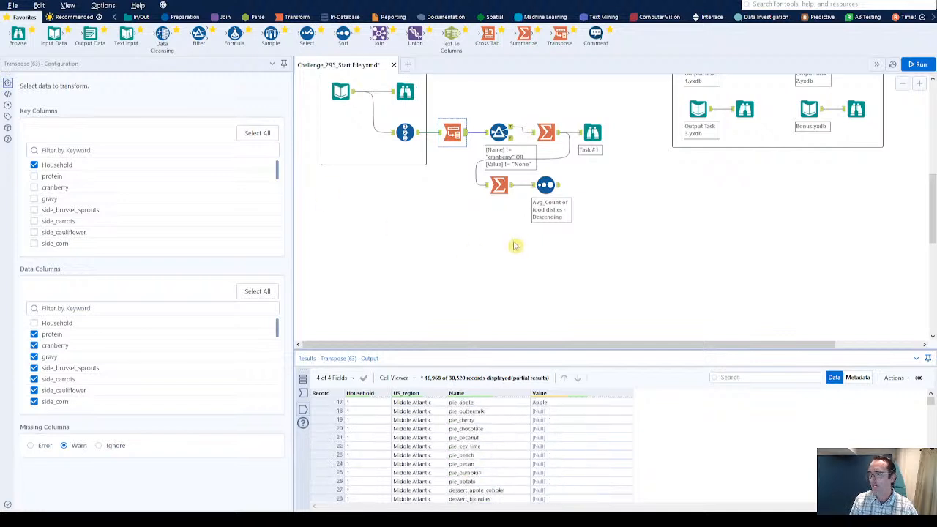
pyautogui.moveTo(199, 46); pyautogui.dragTo(499, 244)
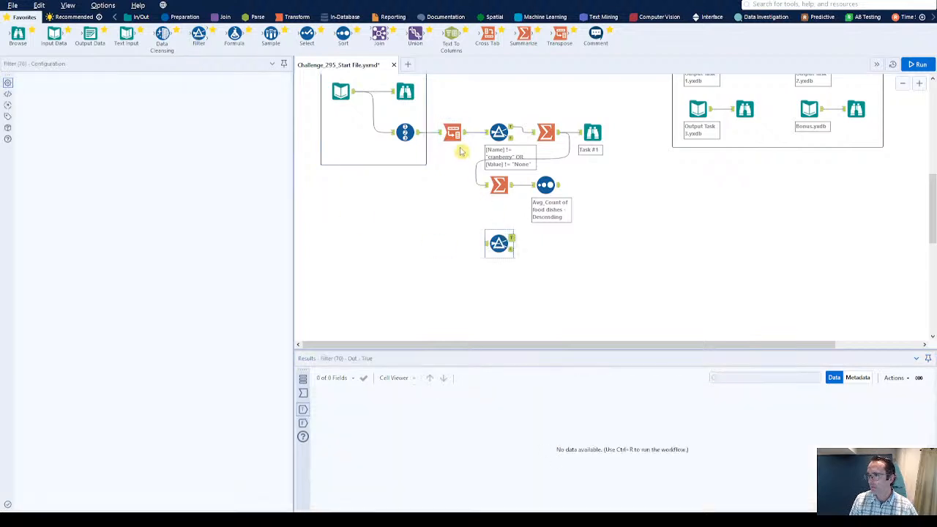
pyautogui.moveTo(463, 132); pyautogui.dragTo(485, 244)
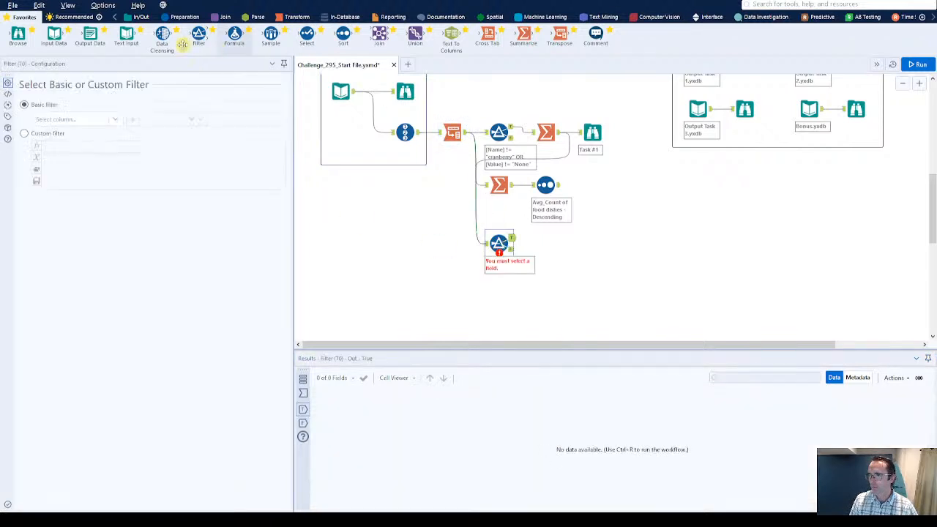
# - Attach a Browse to the Sort's output and annotate it "Task #2"
pyautogui.moveTo(18, 35); pyautogui.dragTo(597, 185)
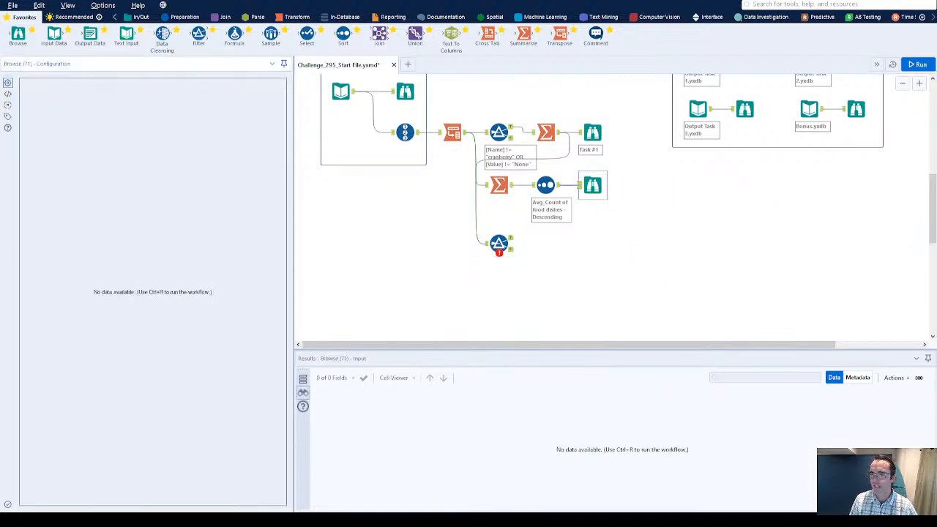
pyautogui.click(7, 117)
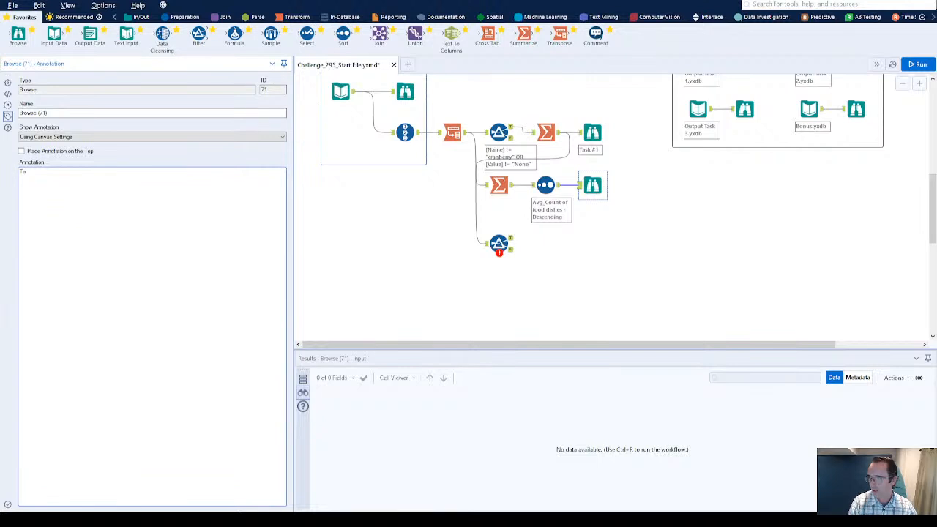
# - Set the new Filter's custom expression to Left([Name],3) = "pie", run the workflow and view its true output
pyautogui.click(499, 245)
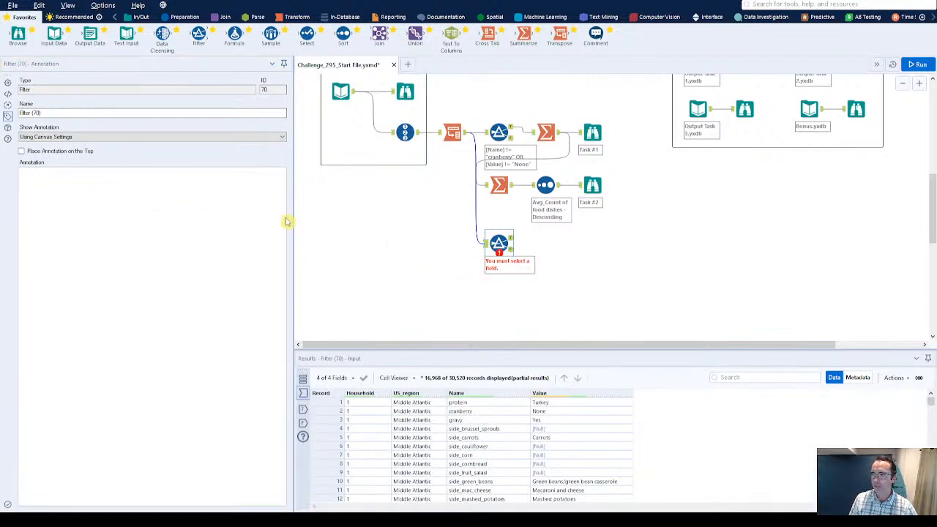
pyautogui.click(8, 85)
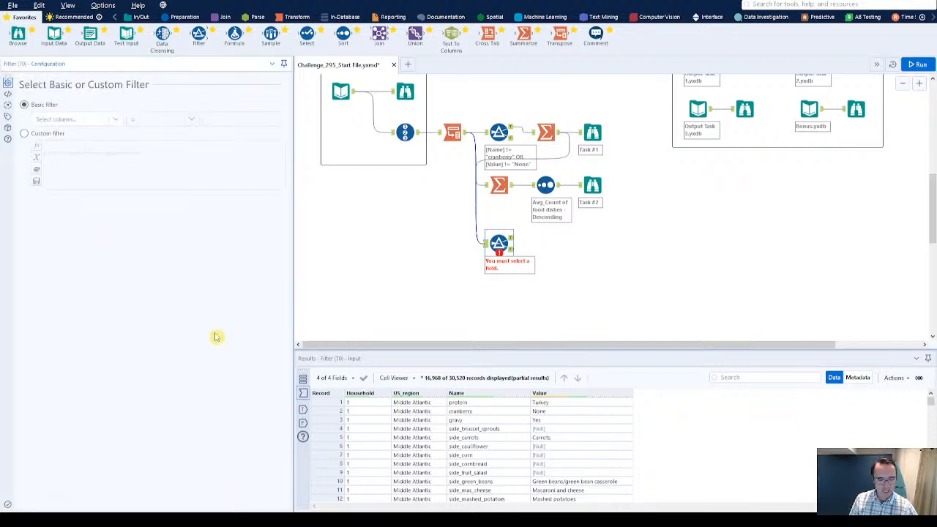
pyautogui.click(49, 120)
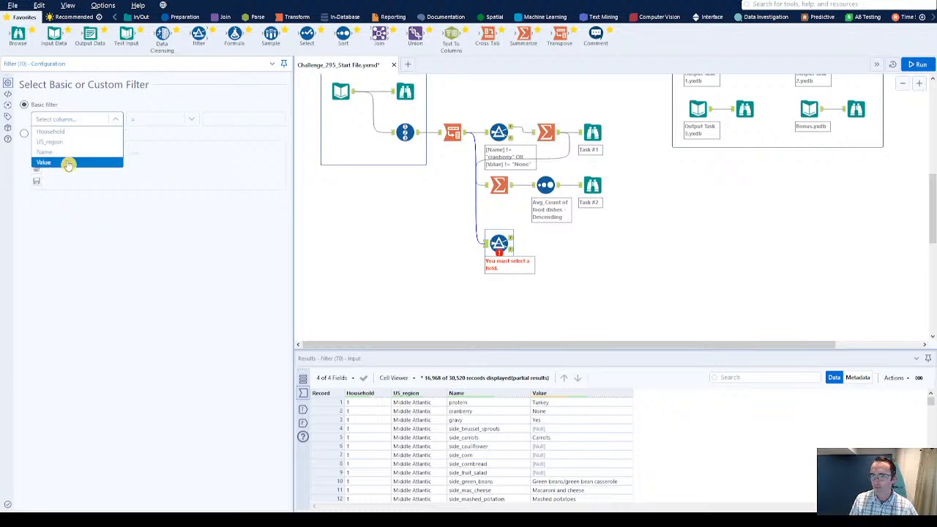
pyautogui.click(66, 153)
pyautogui.click(205, 121)
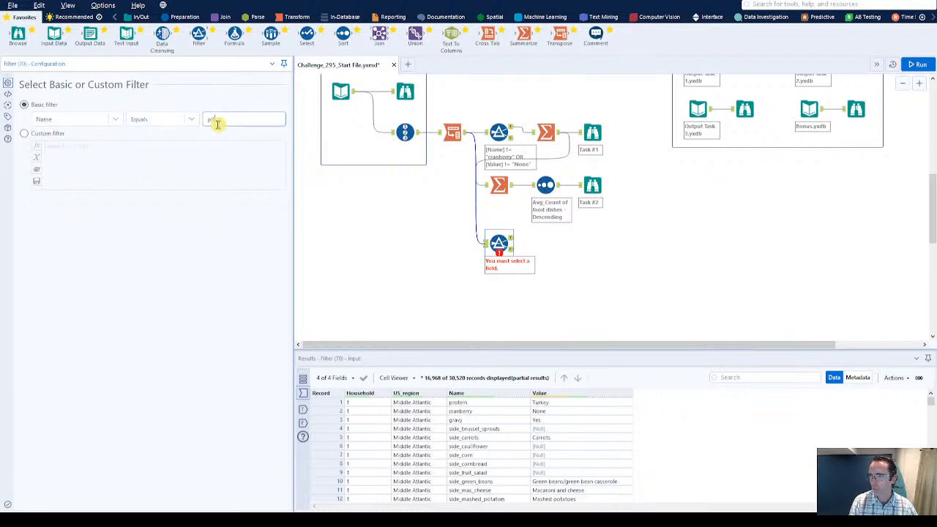
pyautogui.click(52, 135)
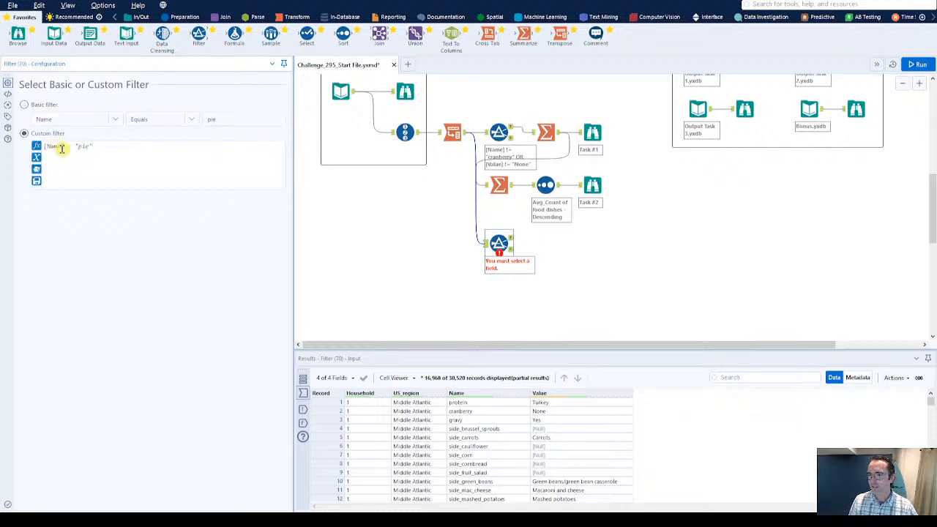
pyautogui.write('Left')
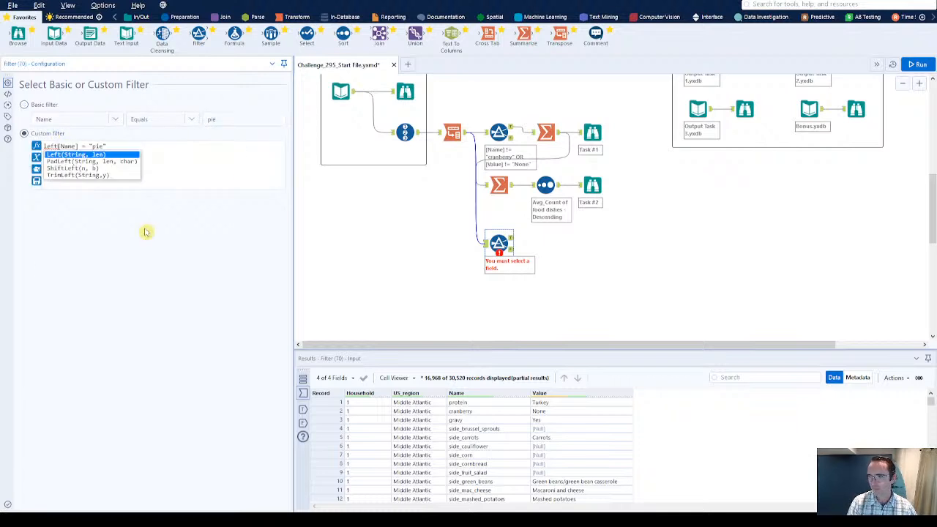
pyautogui.write('(')
pyautogui.press('Escape')
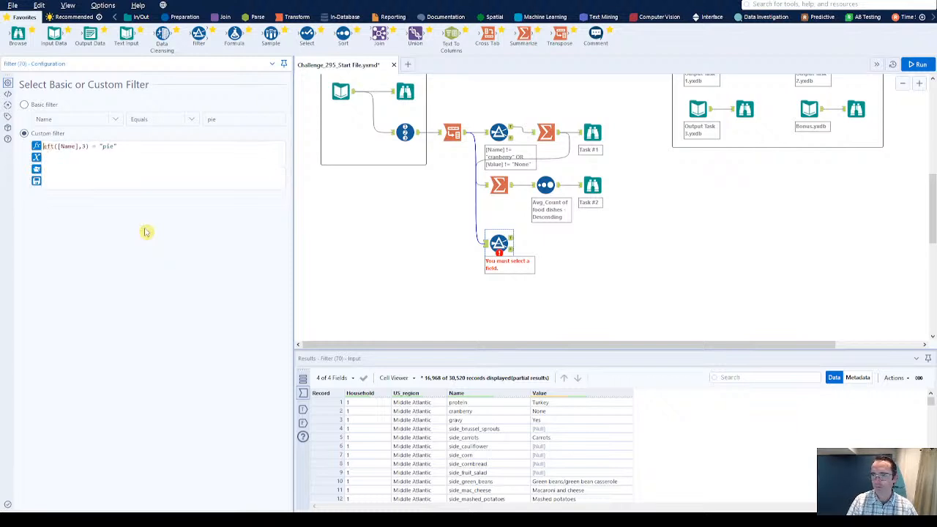
pyautogui.hotkey('ctrl', 'r')
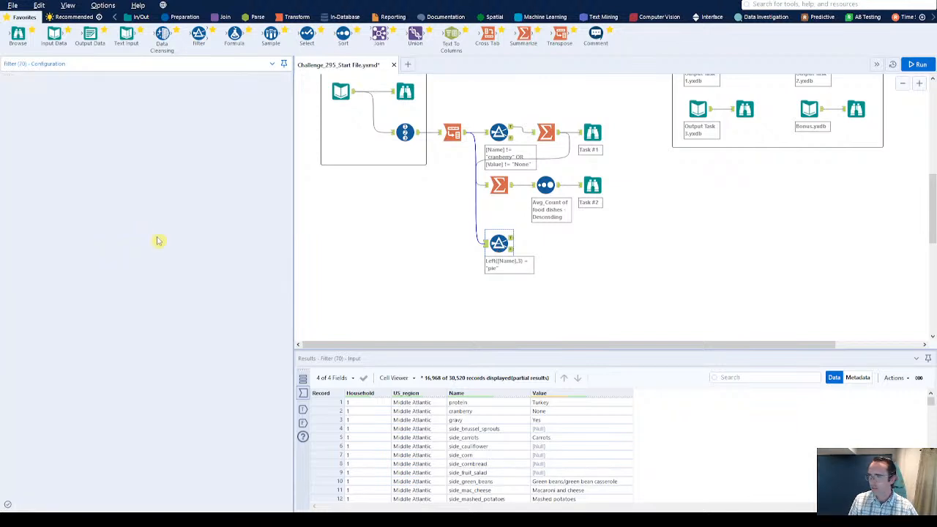
pyautogui.click(513, 240)
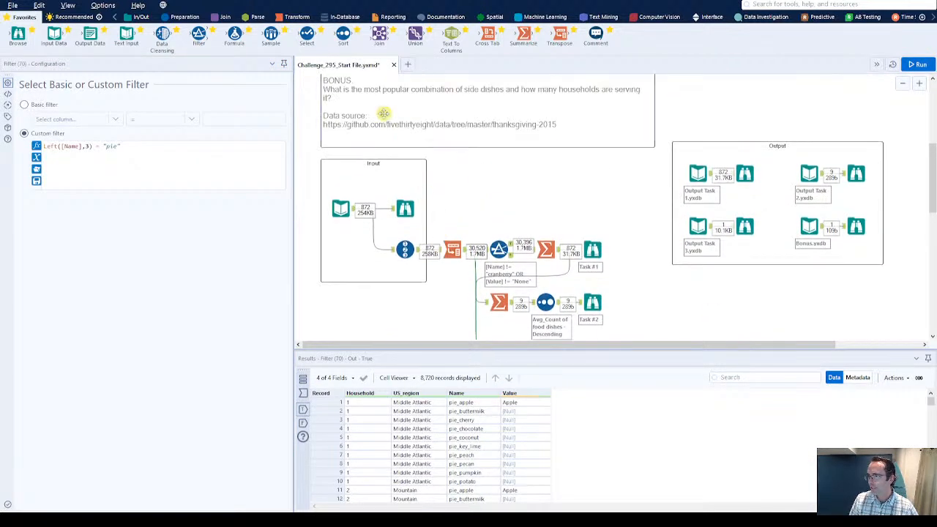
# - Reread the Task 3 wording on pies per US region and review the expected pie chart's percentages again
pyautogui.scroll(1, 380, 108)
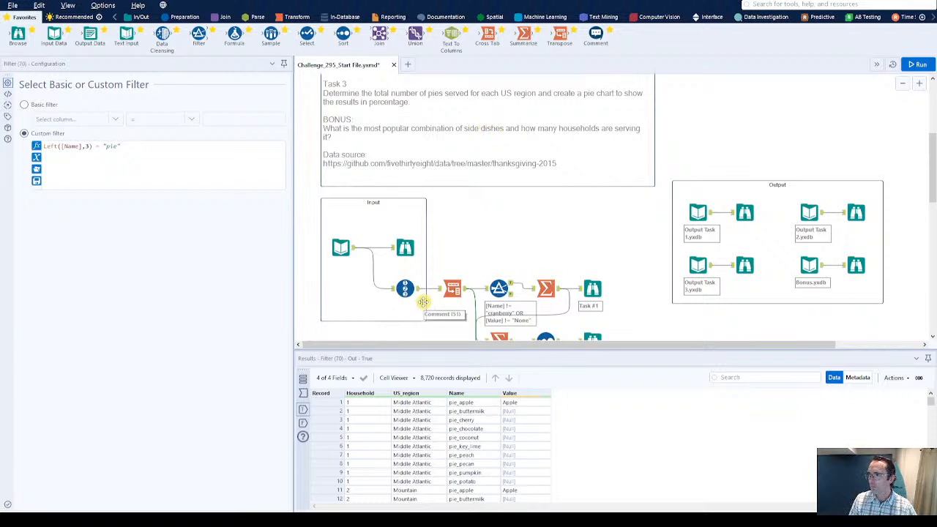
pyautogui.scroll(-3, 498, 282)
pyautogui.click(744, 148)
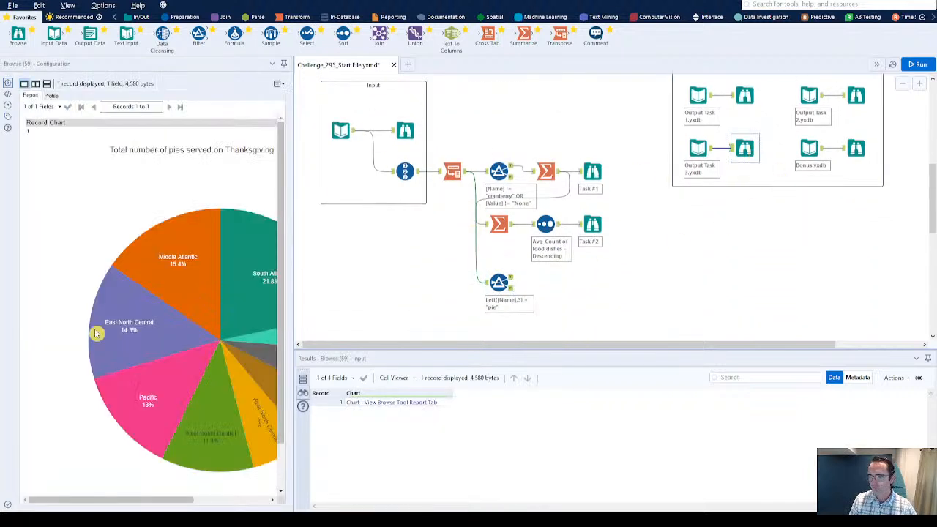
pyautogui.scroll(5, 418, 324)
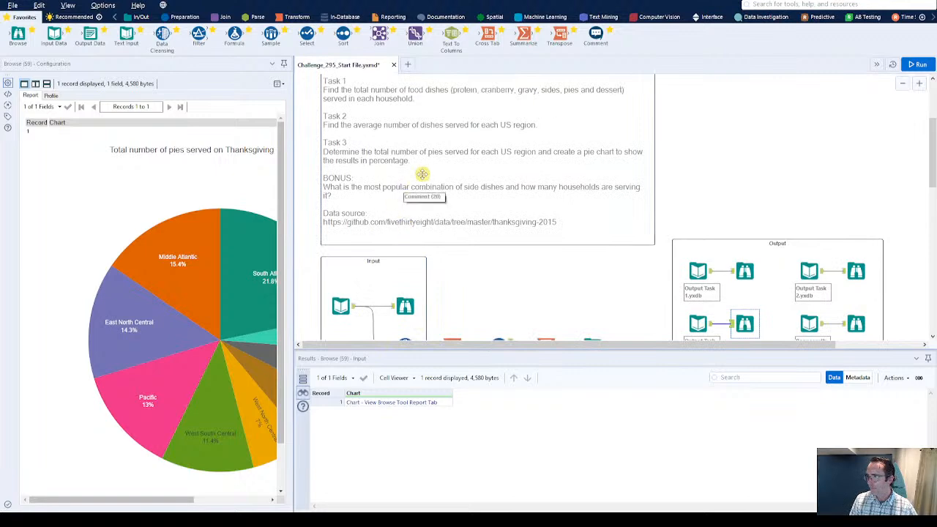
pyautogui.scroll(-4, 479, 219)
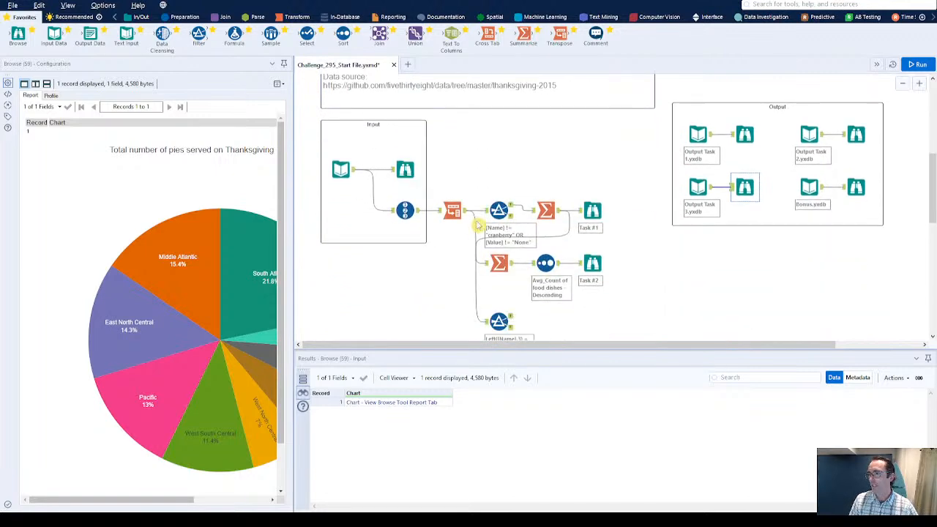
# - Add a Summarize tool to the true output of the pie Filter
pyautogui.click(501, 323)
pyautogui.scroll(-3, 578, 311)
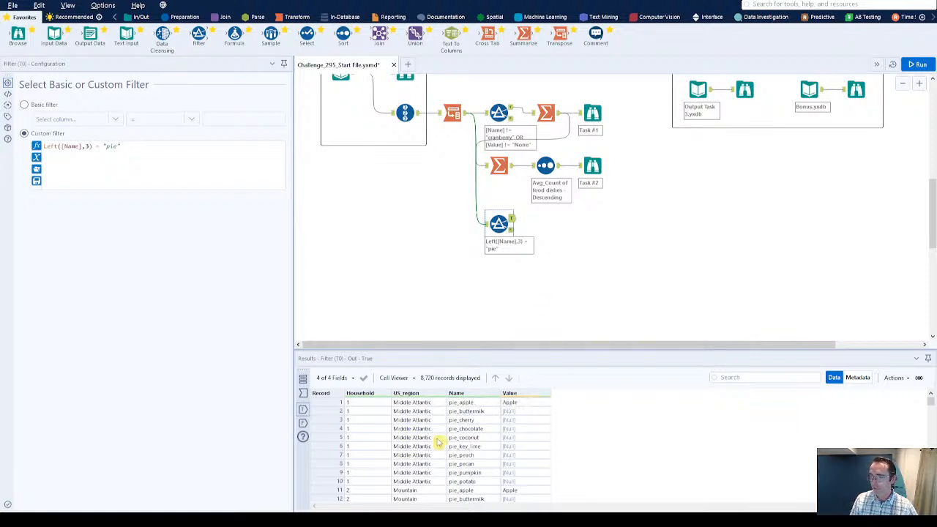
pyautogui.moveTo(523, 33); pyautogui.dragTo(551, 223)
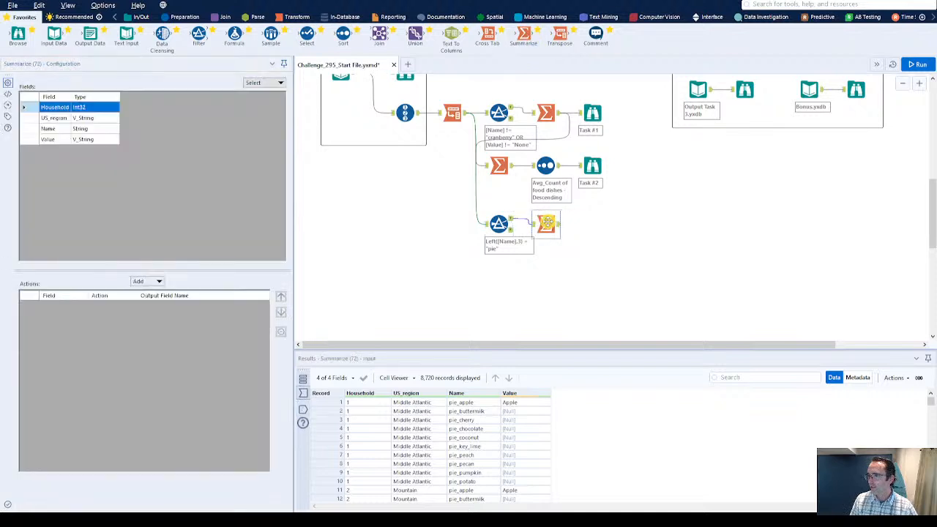
# - Configure the new Summarize to group by US_region and count non-null Value entries, and run the workflow
pyautogui.click(56, 118)
pyautogui.click(139, 281)
pyautogui.click(150, 295)
pyautogui.click(51, 138)
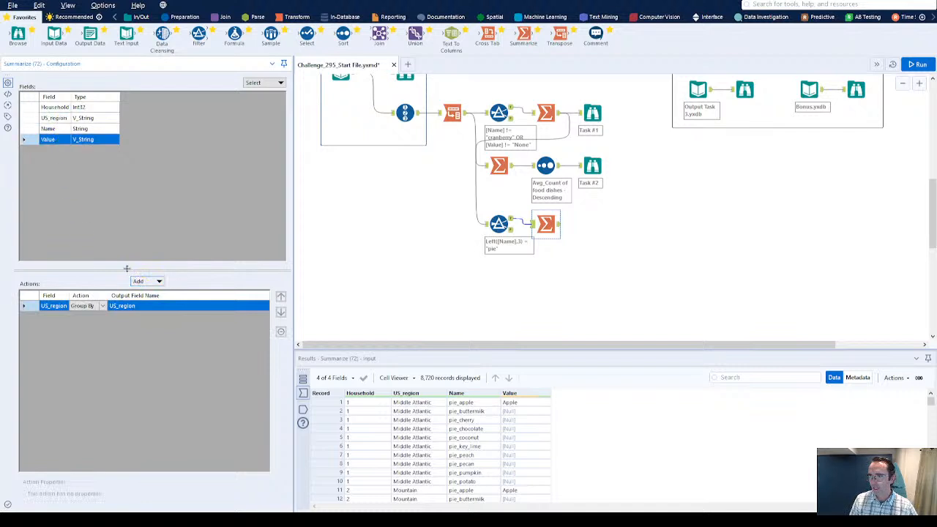
pyautogui.click(149, 282)
pyautogui.click(182, 328)
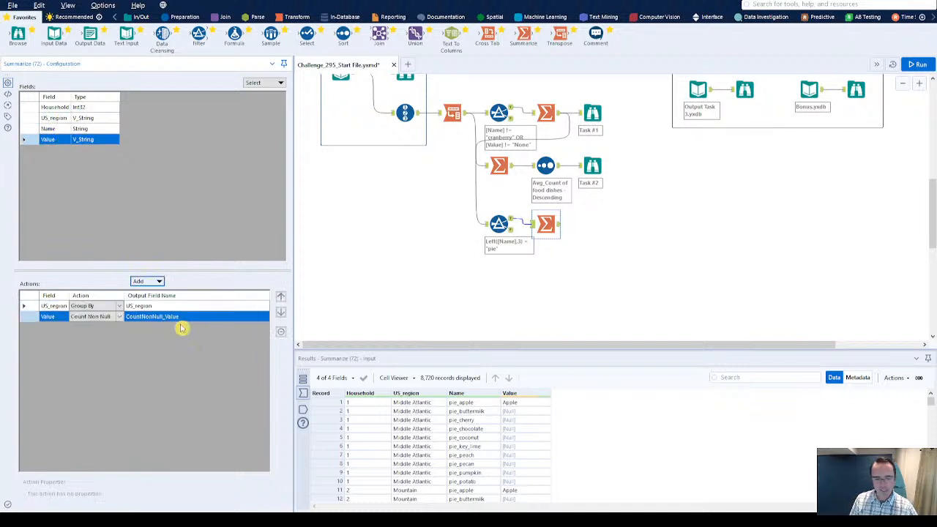
pyautogui.hotkey('ctrl', 'r')
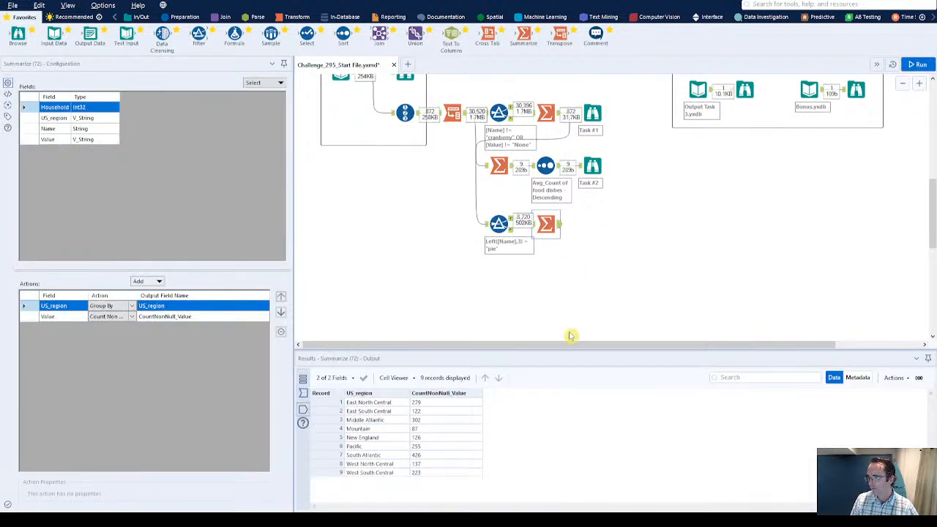
# - Review the pie counts for each US region in the Summarize output
pyautogui.moveTo(361, 407); pyautogui.dragTo(448, 484)
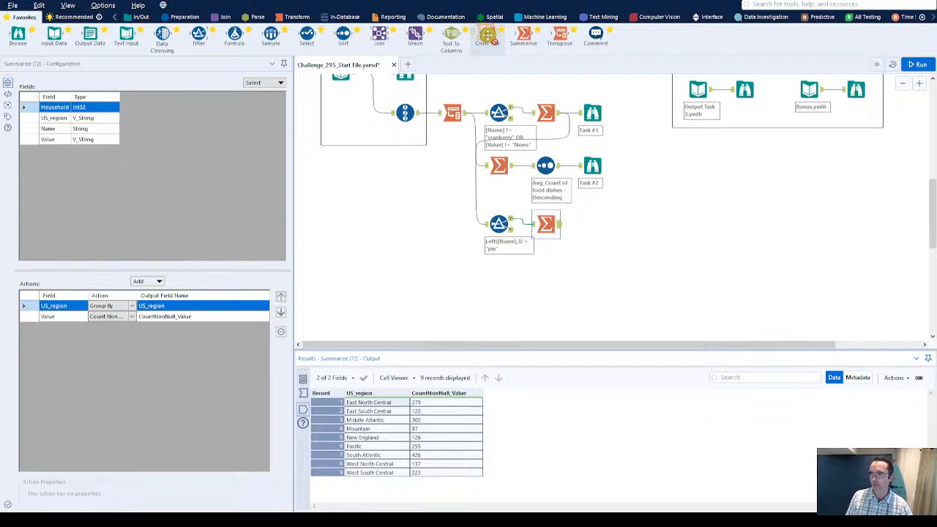
pyautogui.click(419, 404)
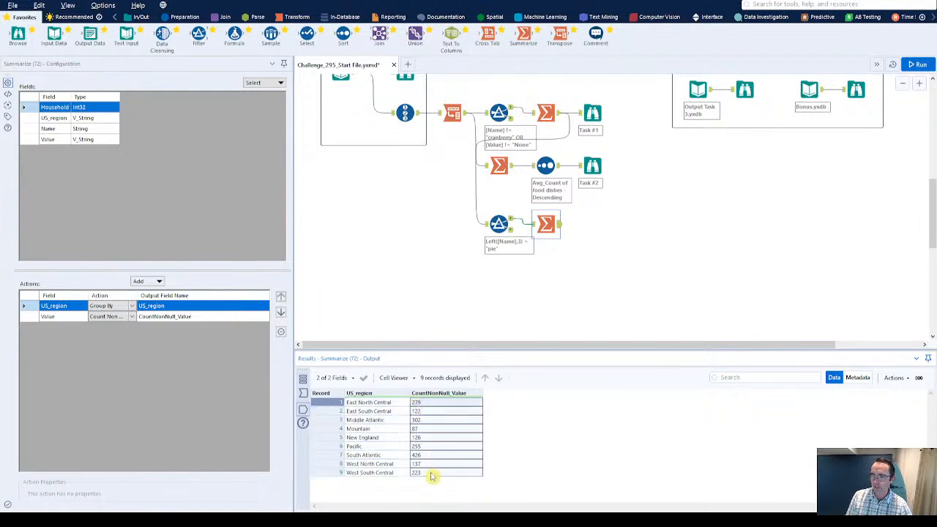
pyautogui.keyDown('shift'); pyautogui.click(432, 474); pyautogui.keyUp('shift')
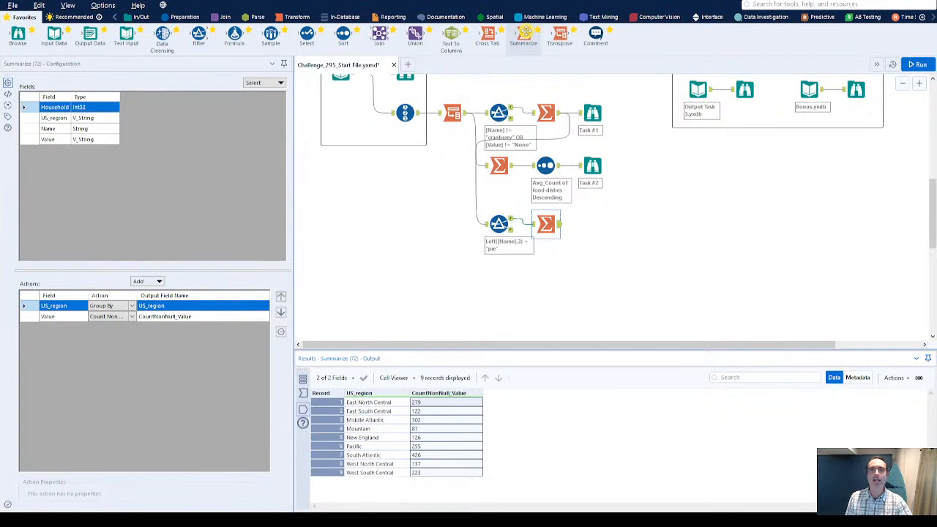
pyautogui.moveTo(487, 34); pyautogui.dragTo(546, 282)
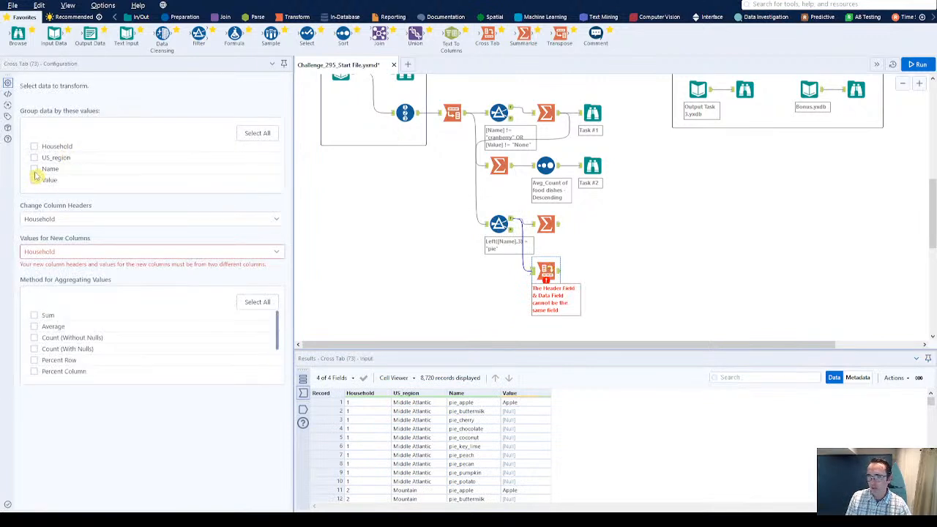
pyautogui.click(34, 157)
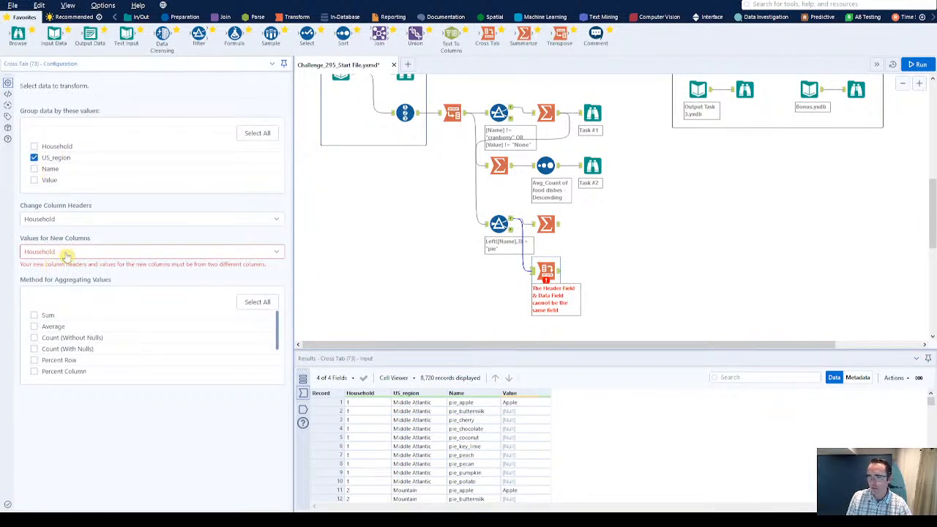
pyautogui.click(66, 253)
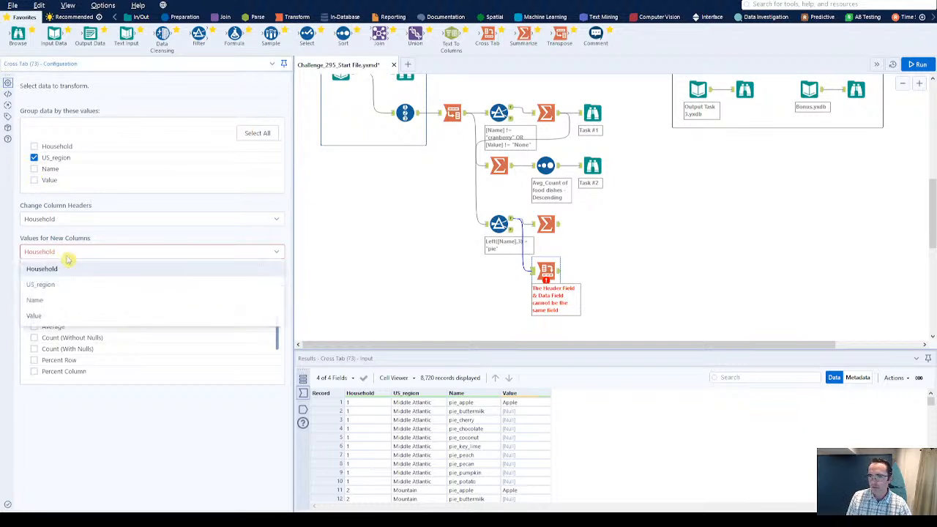
pyautogui.click(66, 316)
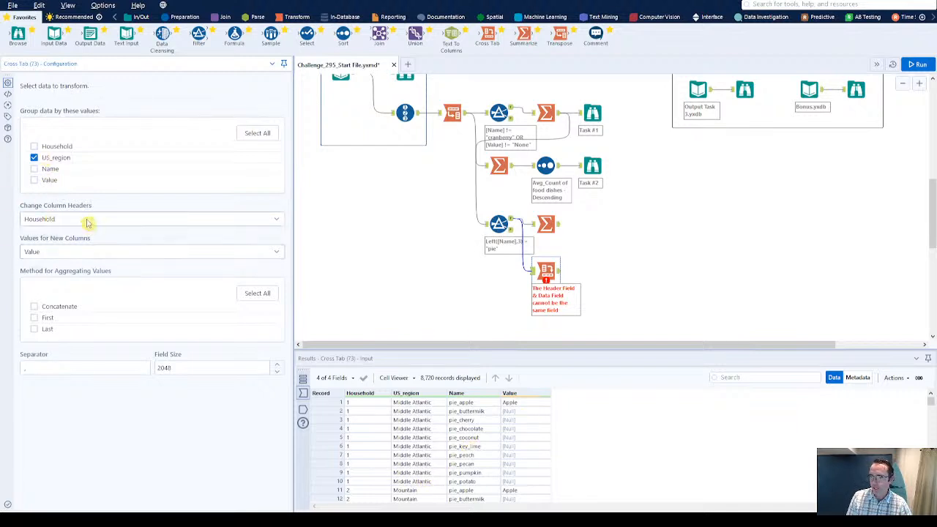
pyautogui.click(147, 222)
pyautogui.click(53, 253)
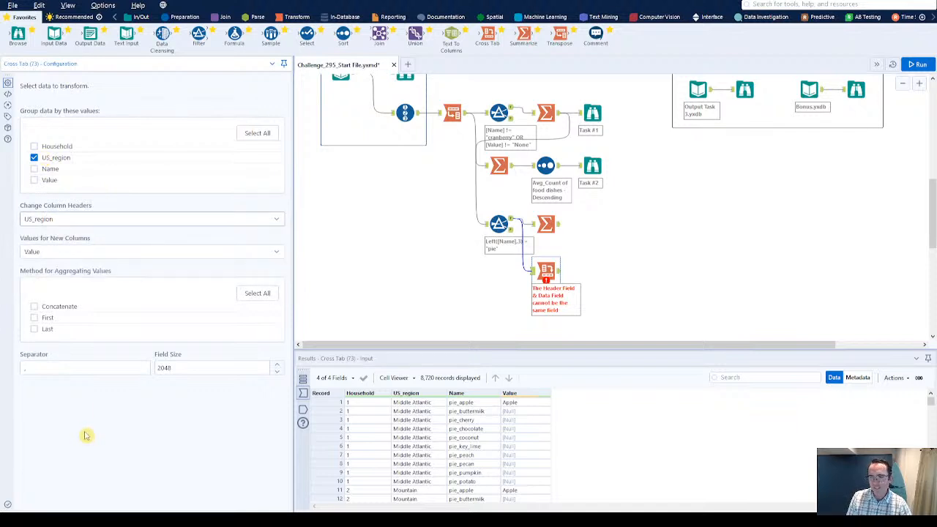
pyautogui.click(547, 267)
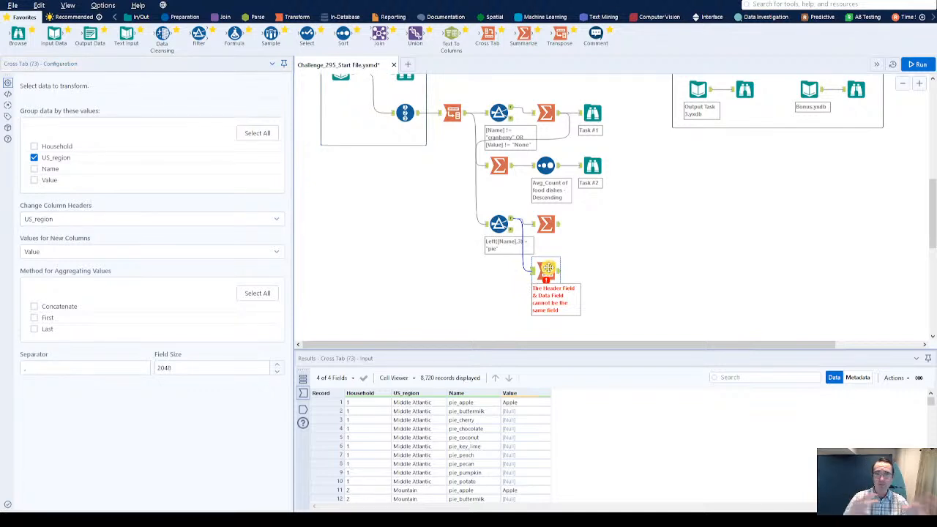
pyautogui.press('Delete')
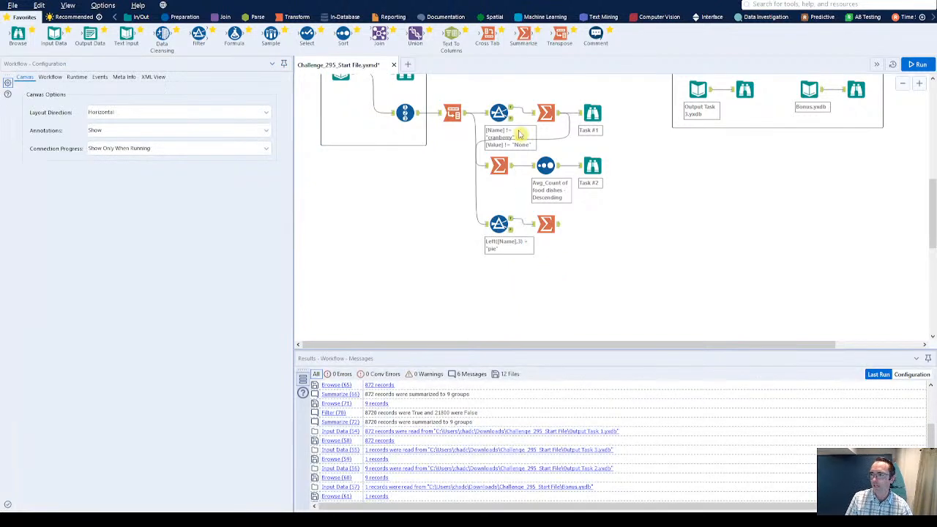
# - Add a second Summarize fed by the regional pie counts, sum CountNonNull_Value as Total Pies, run the workflow and view its output
pyautogui.moveTo(522, 38); pyautogui.dragTo(546, 266)
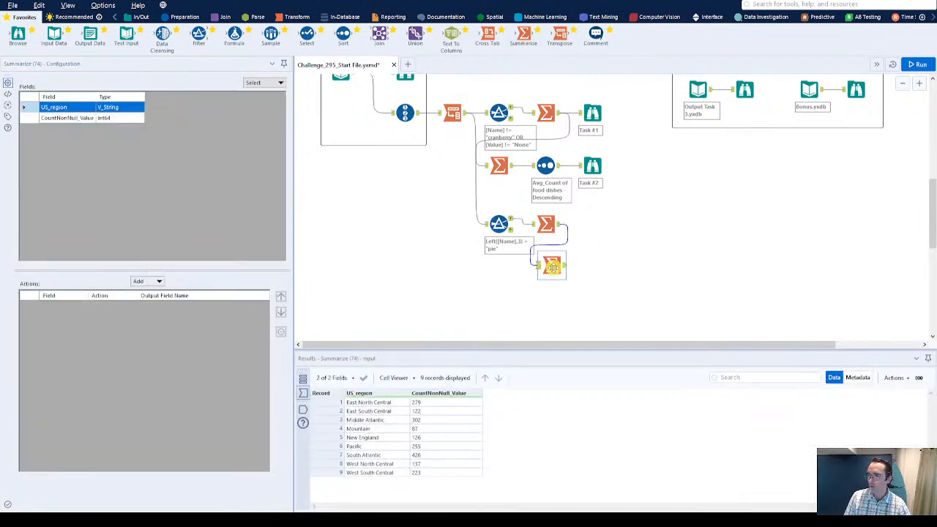
pyautogui.click(55, 117)
pyautogui.click(146, 280)
pyautogui.click(170, 302)
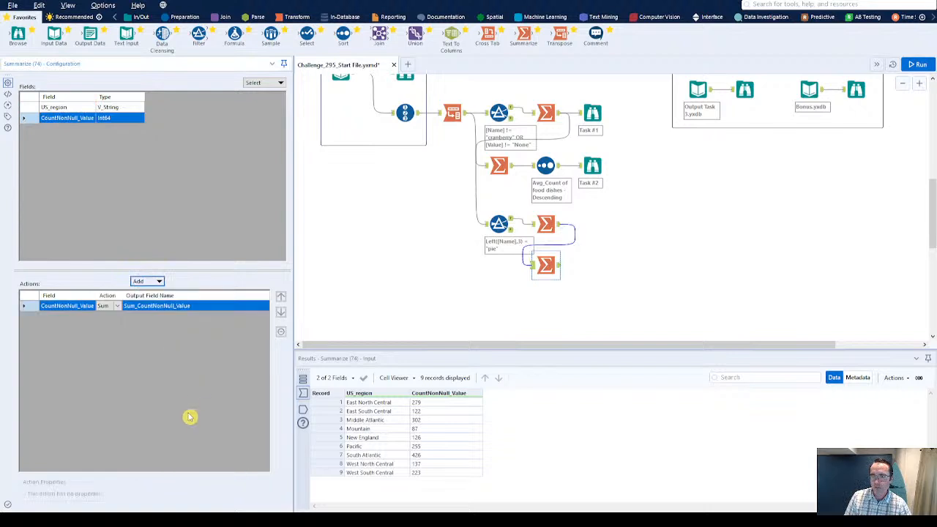
pyautogui.click(139, 306)
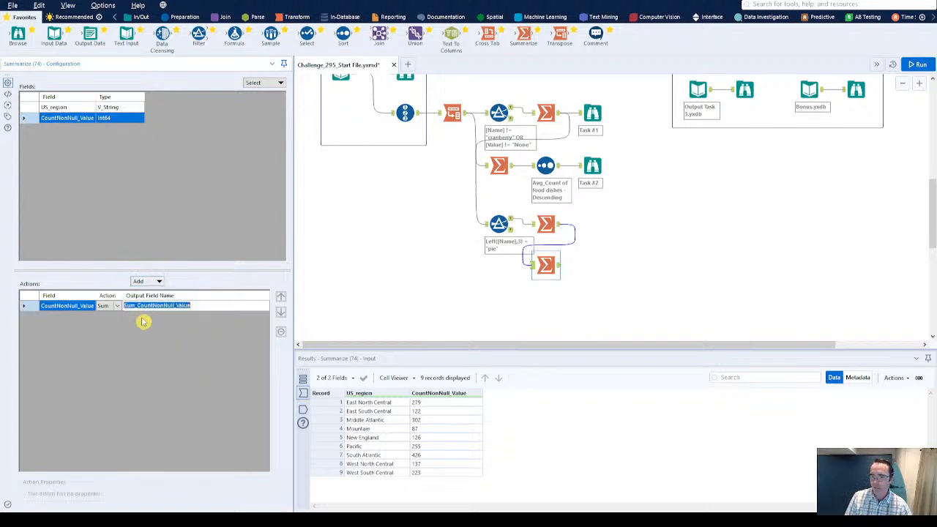
pyautogui.write('Total Pies')
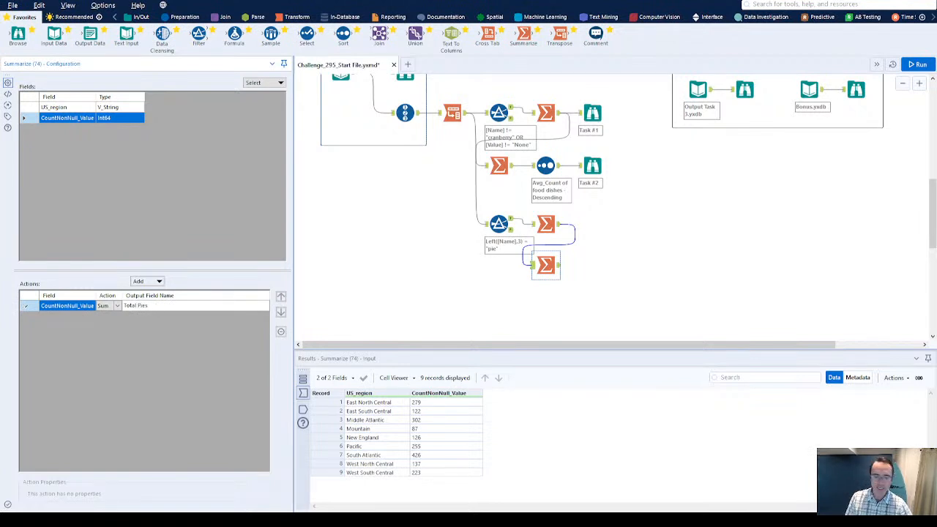
pyautogui.hotkey('ctrl', 'r')
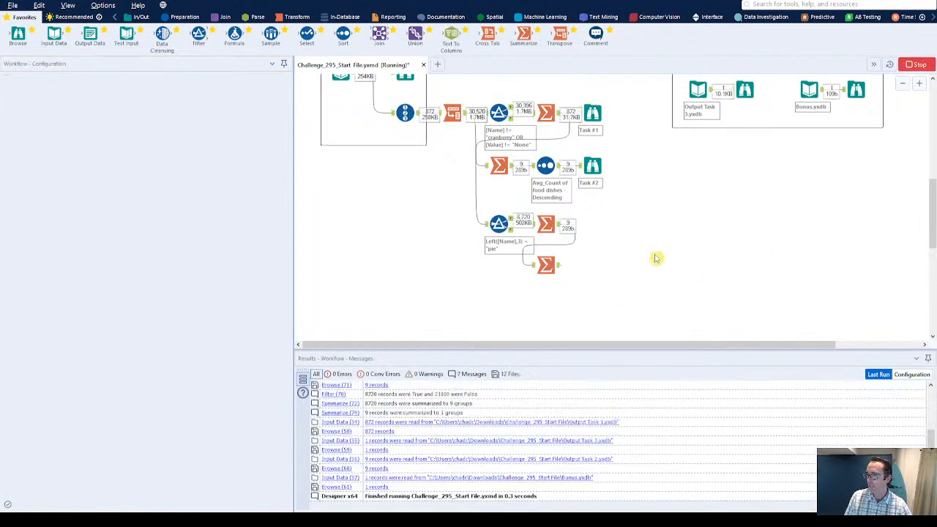
pyautogui.click(559, 268)
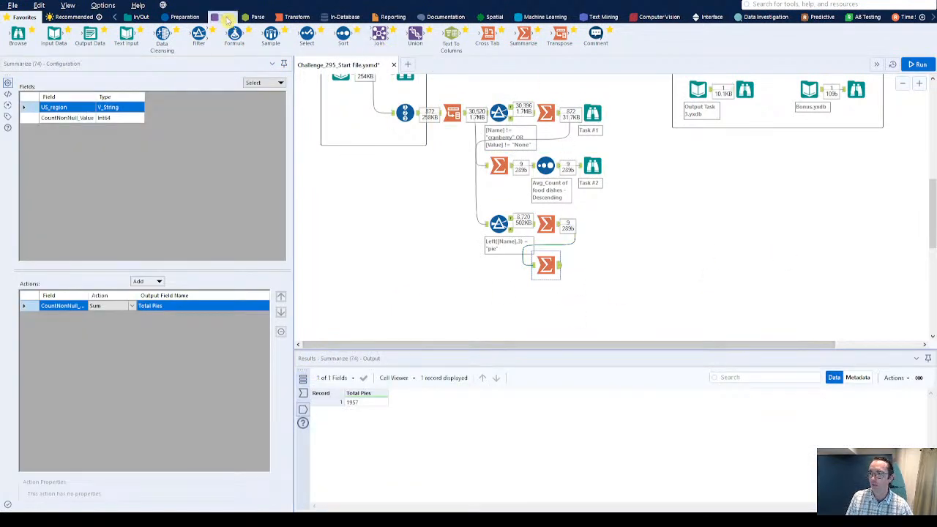
# - Append Total Pies to the regional counts with an Append Fields tool and attach a Formula tool to its output
pyautogui.click(225, 16)
pyautogui.moveTo(26, 35); pyautogui.dragTo(615, 231)
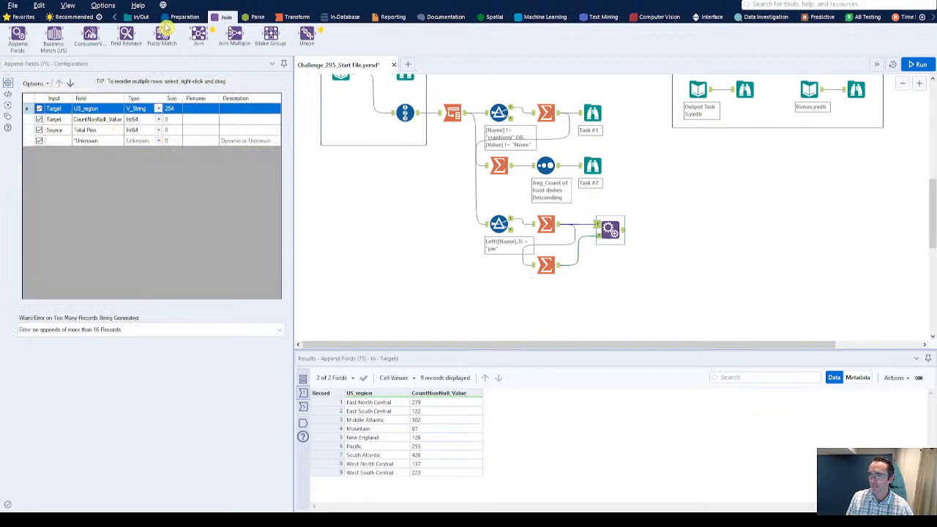
pyautogui.click(22, 16)
pyautogui.moveTo(235, 34); pyautogui.dragTo(663, 230)
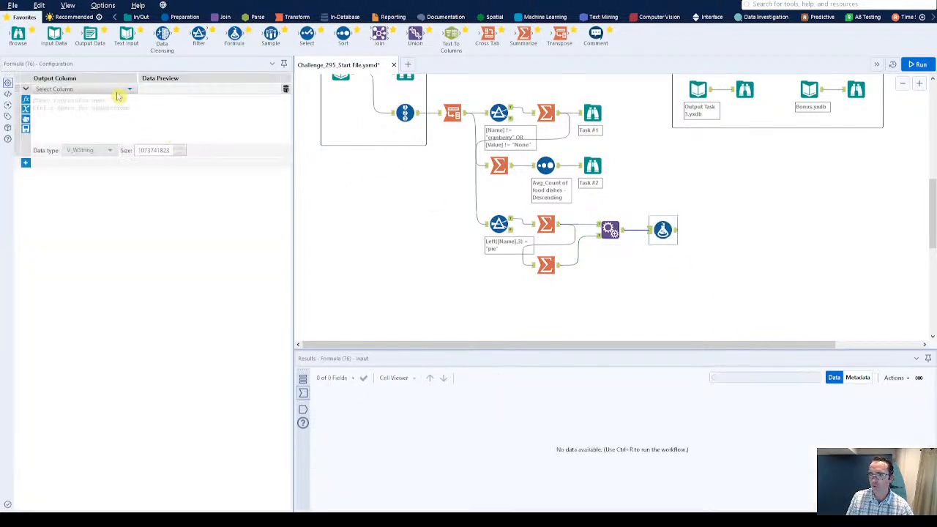
# - Create a FixedDecimal output column named Pct Total in the Formula tool and run the workflow to load its input data
pyautogui.click(128, 89)
pyautogui.click(63, 100)
pyautogui.write('Pct Total')
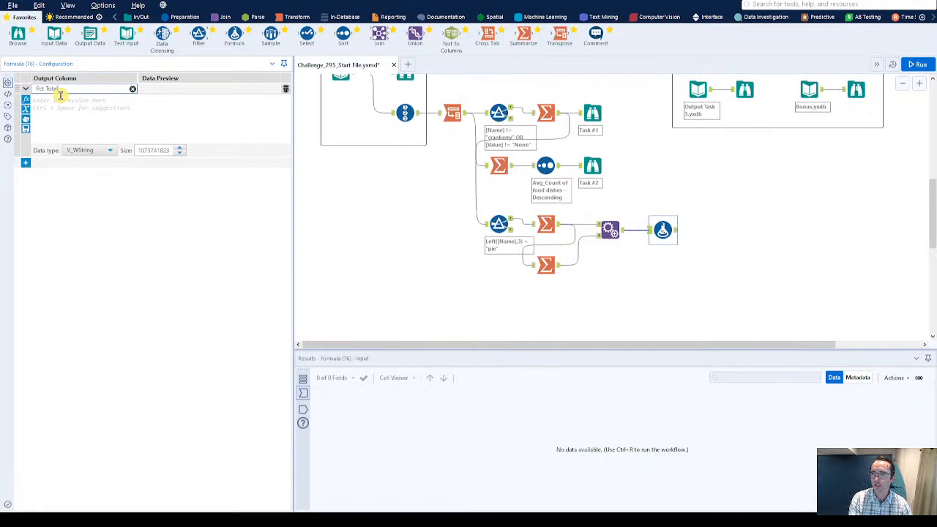
pyautogui.click(81, 150)
pyautogui.scroll(-3, 89, 241)
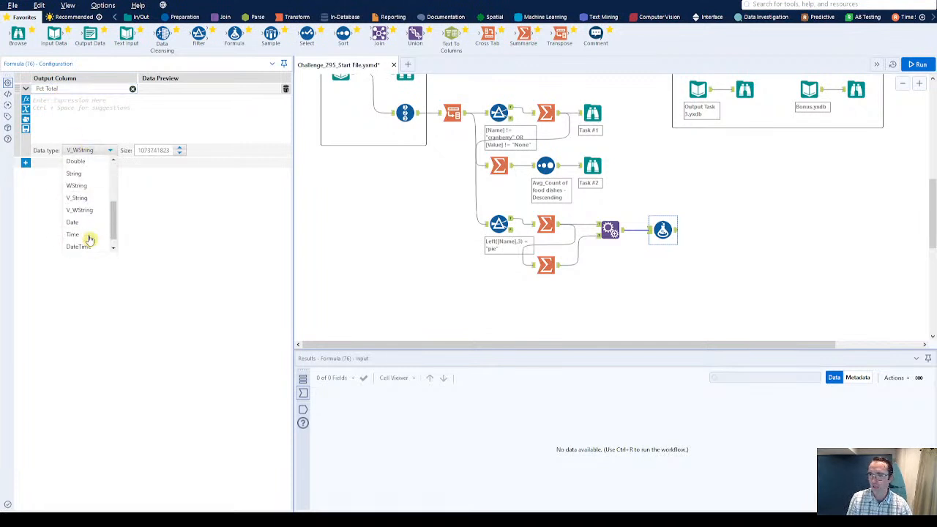
pyautogui.click(742, 90)
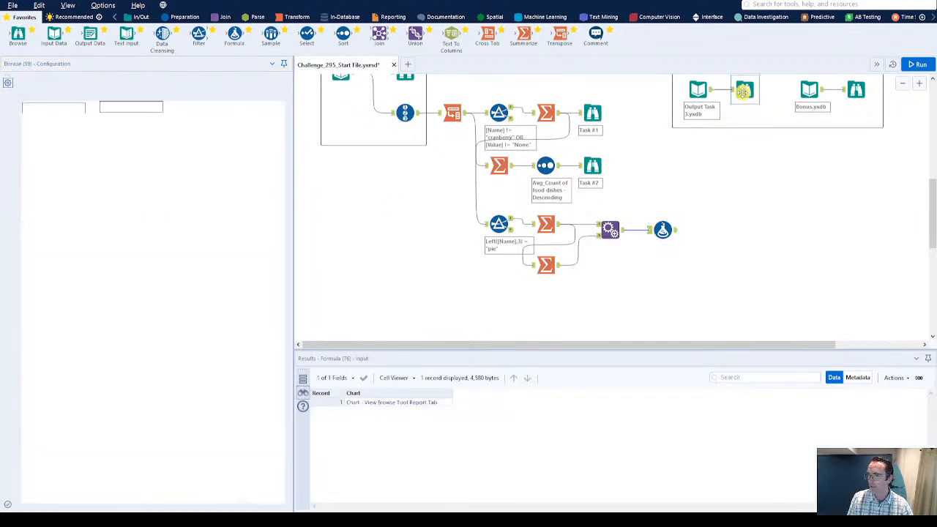
pyautogui.click(662, 231)
pyautogui.click(79, 150)
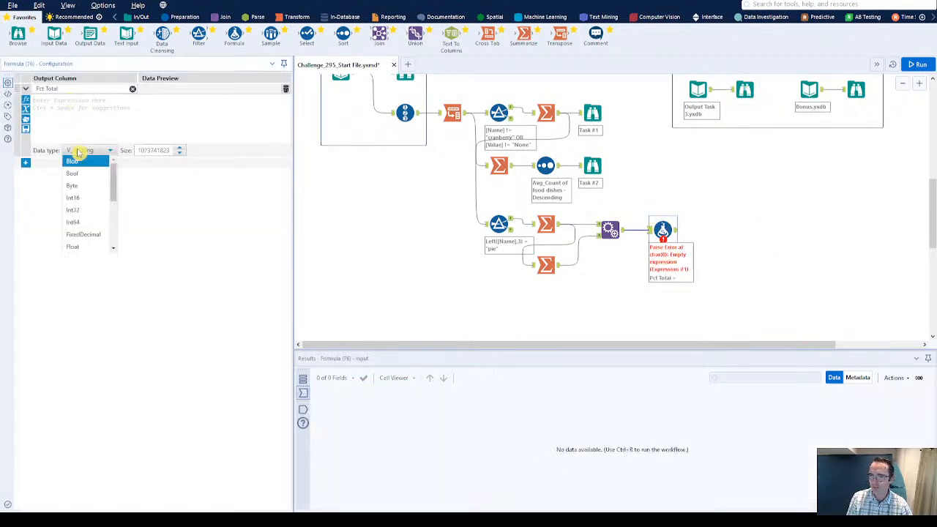
pyautogui.click(89, 235)
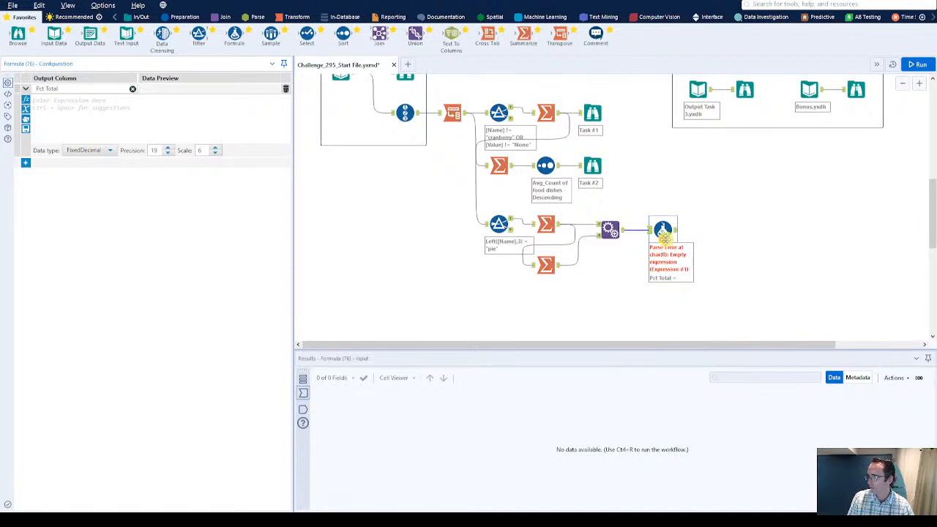
pyautogui.hotkey('ctrl', 'r')
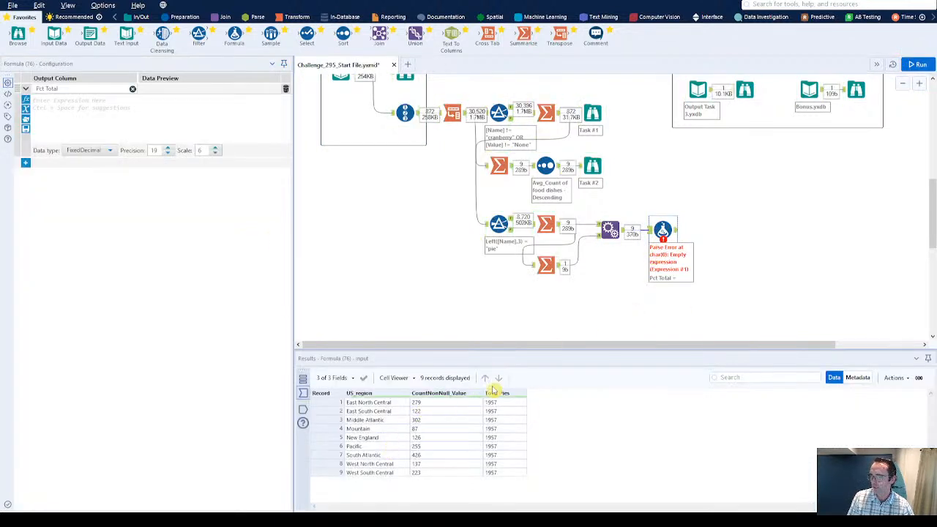
pyautogui.click(127, 105)
pyautogui.write('count')
pyautogui.click(128, 108)
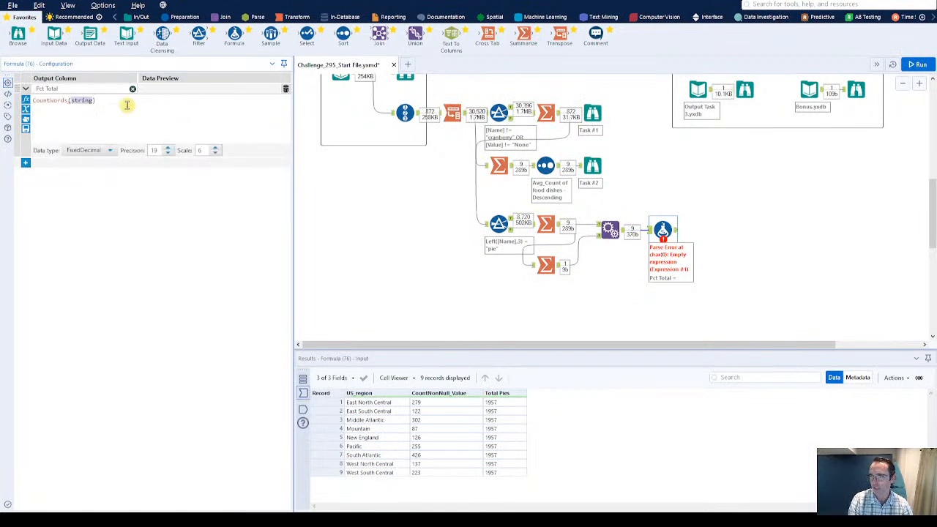
pyautogui.hotkey('shift', 'End')
pyautogui.press('Delete')
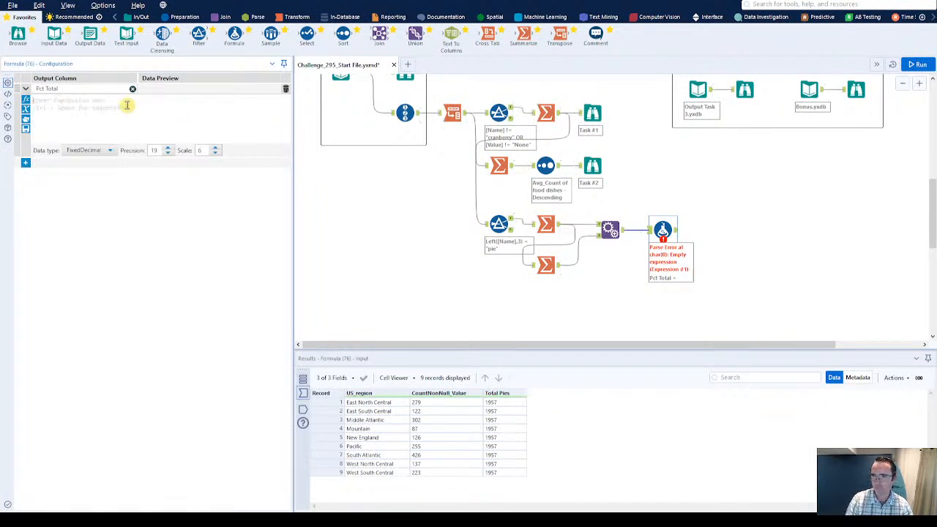
# - Set the Pct Total expression to [CountNonNull_Value]/[Total Pies]*100
pyautogui.write('cou')
pyautogui.press('Down')
pyautogui.press('Down')
pyautogui.press('Return')
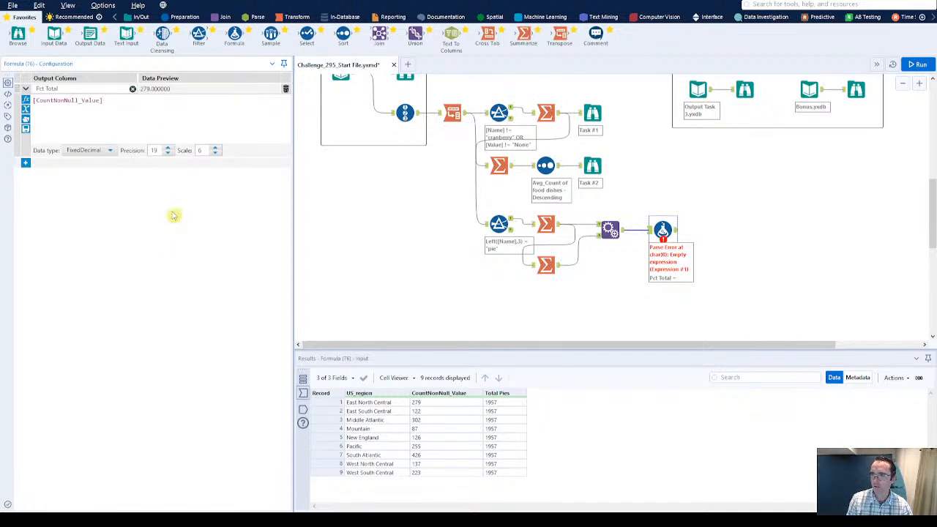
pyautogui.write('/total')
pyautogui.press('Return')
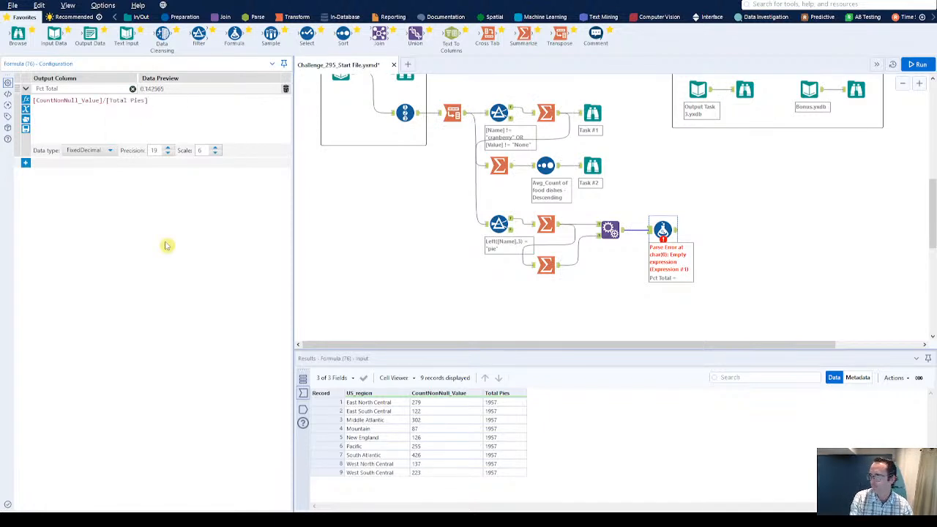
pyautogui.write('*100')
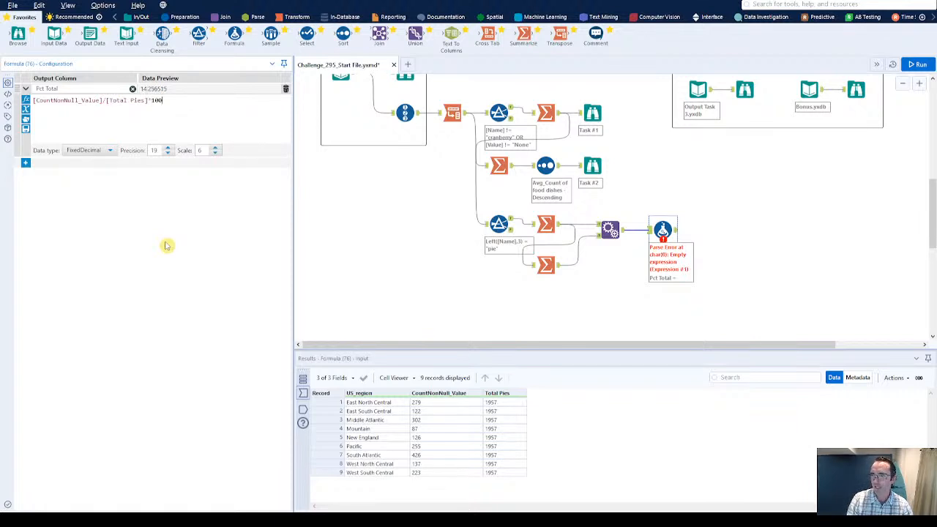
pyautogui.press('Home')
pyautogui.write('Round(')
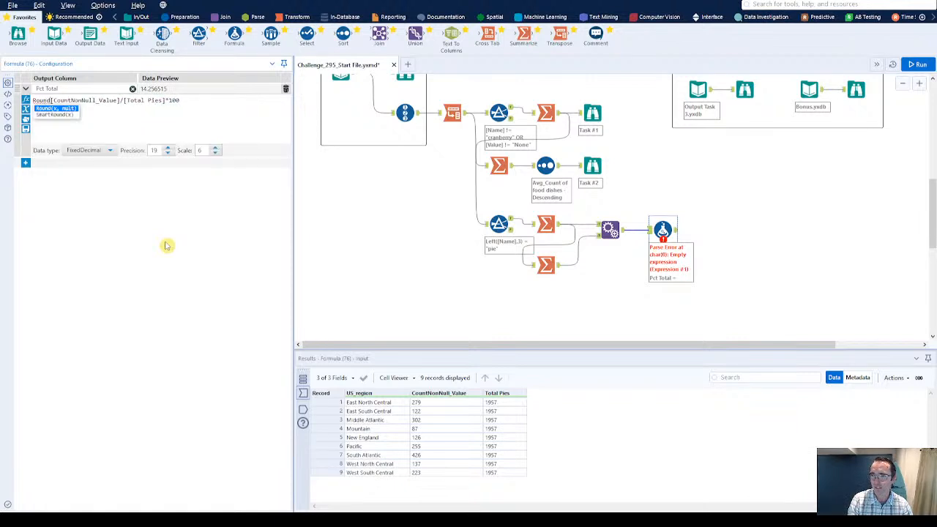
pyautogui.press('Up')
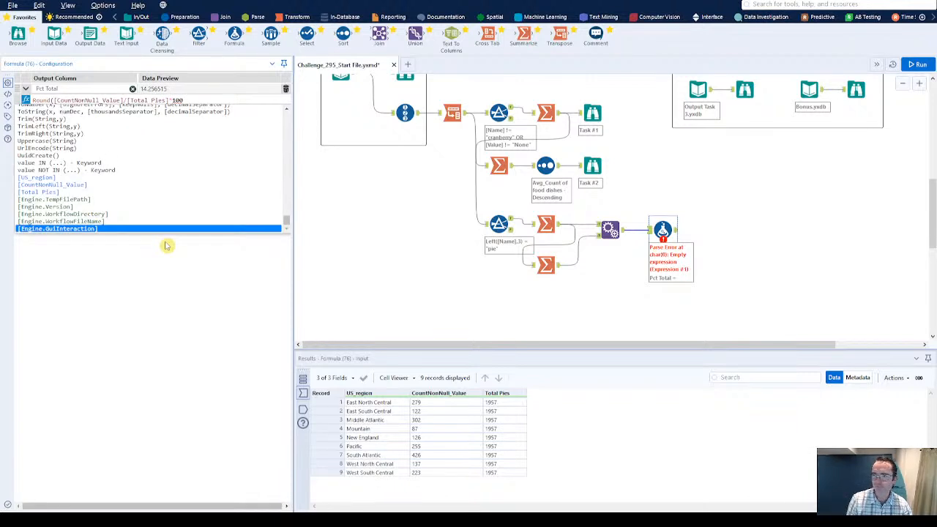
pyautogui.click(206, 100)
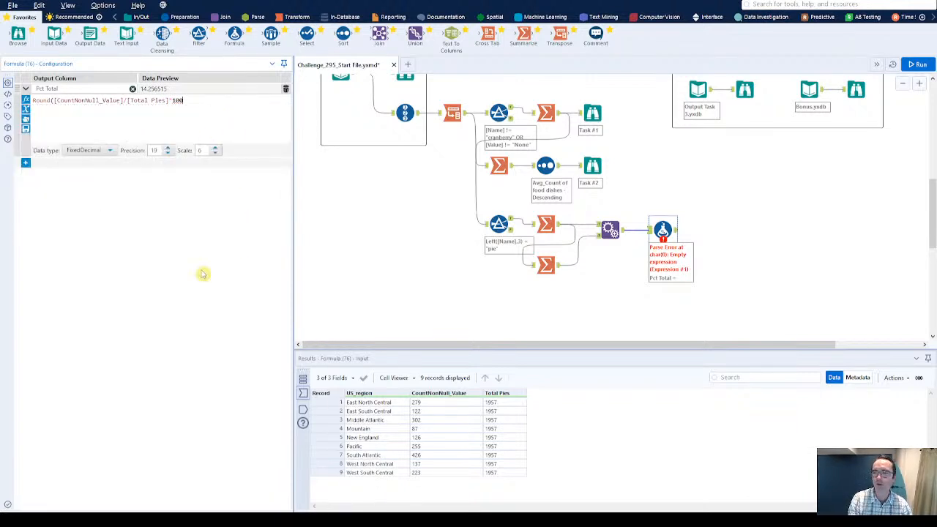
pyautogui.press('BackSpace')
pyautogui.press('BackSpace')
pyautogui.press('BackSpace')
pyautogui.press('BackSpace')
pyautogui.press('BackSpace')
pyautogui.press('BackSpace')
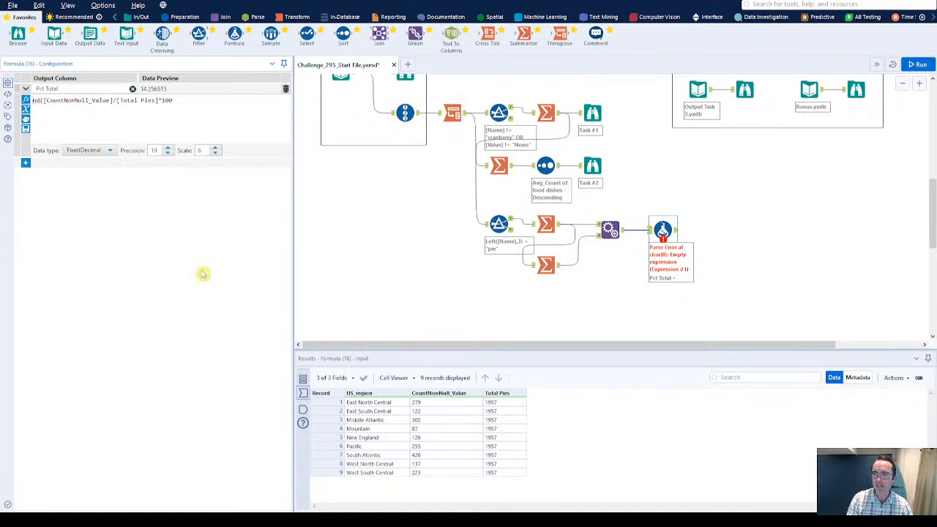
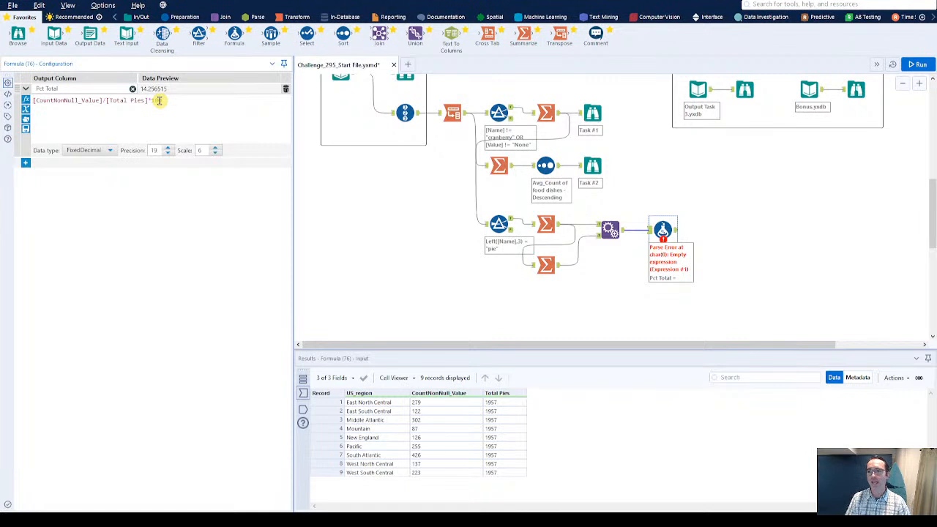
# - Add a second expression in the Formula tool that sets Pct Total to Round([Pct Total], .01), and run the workflow
pyautogui.click(25, 163)
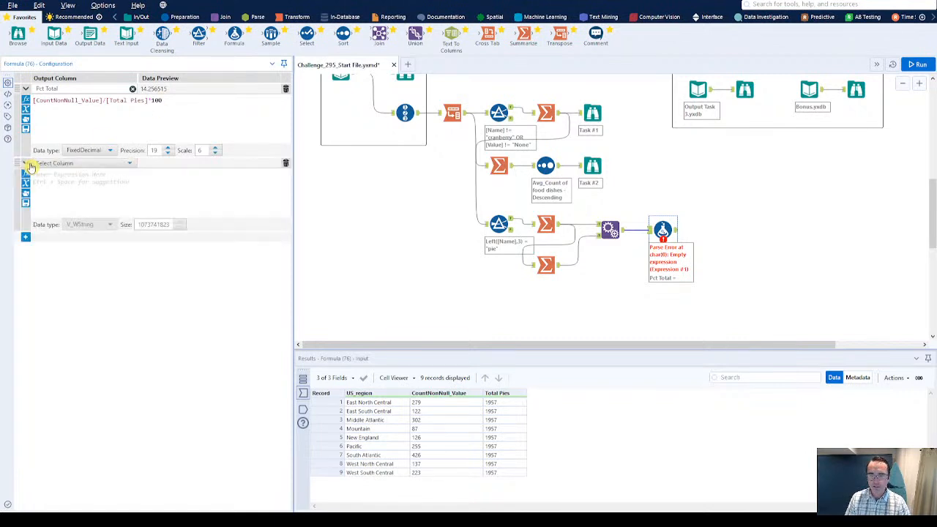
pyautogui.click(62, 163)
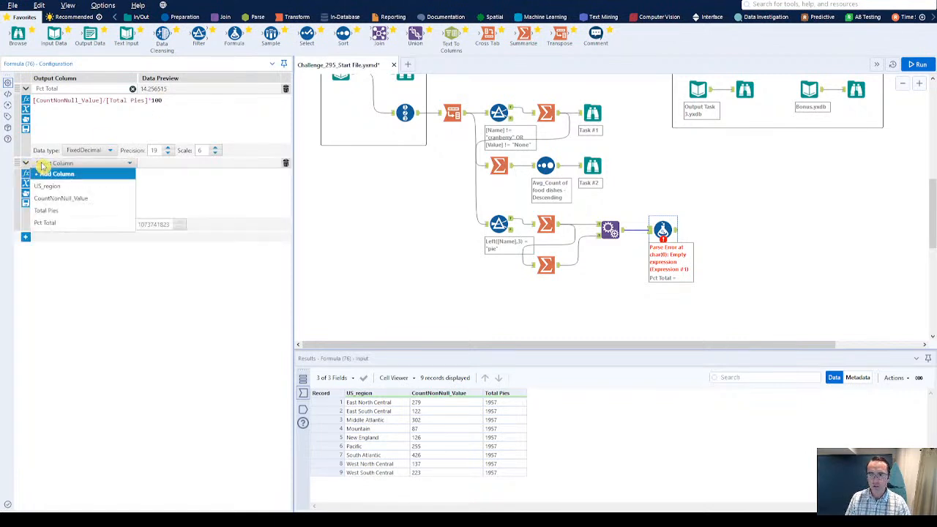
pyautogui.click(66, 223)
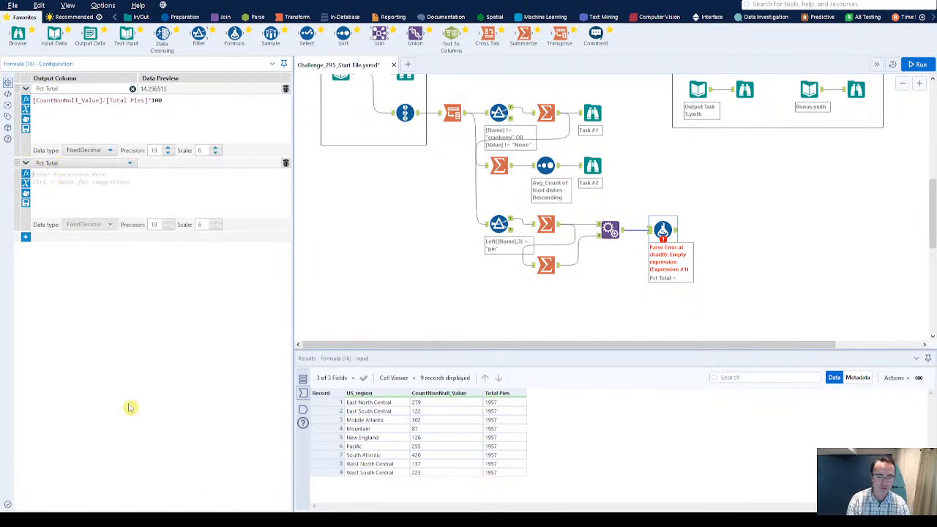
pyautogui.write('round')
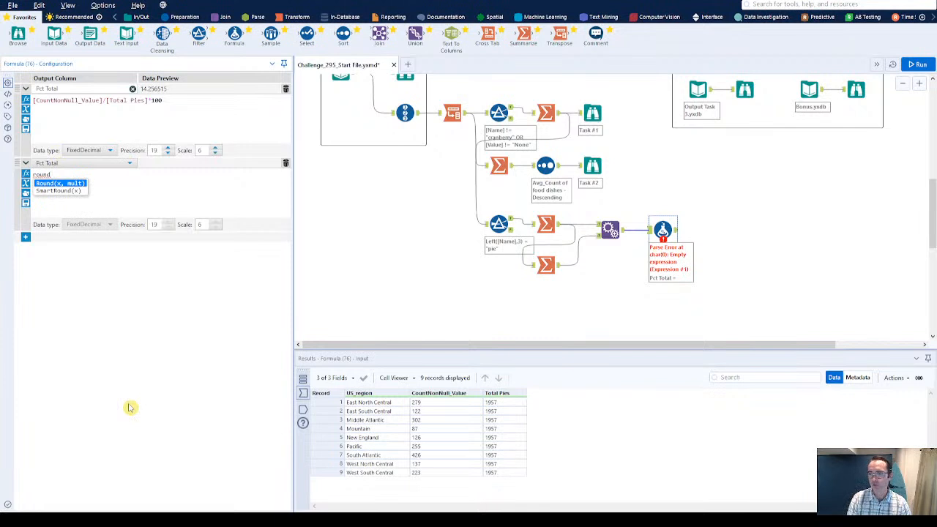
pyautogui.press('Return')
pyautogui.write('[p')
pyautogui.press('Return')
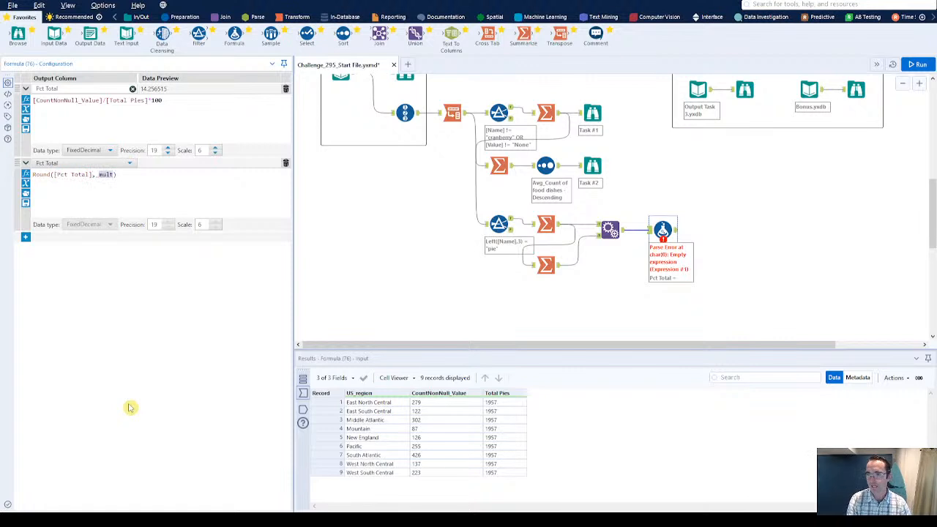
pyautogui.write('.01')
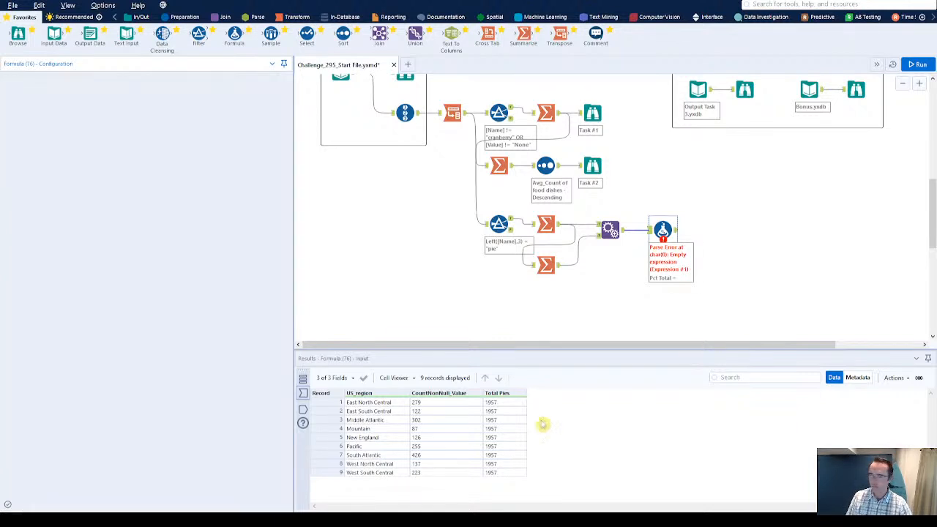
pyautogui.hotkey('ctrl', 'r')
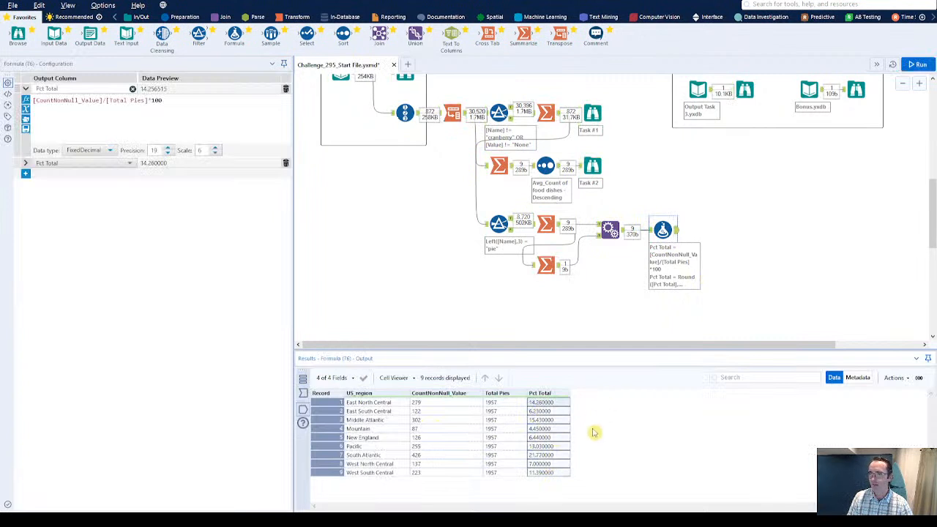
# - Attach a Select tool to the Formula output, set the Pct Total size to 19.2, run the workflow and view the results
pyautogui.moveTo(307, 33); pyautogui.dragTo(721, 233)
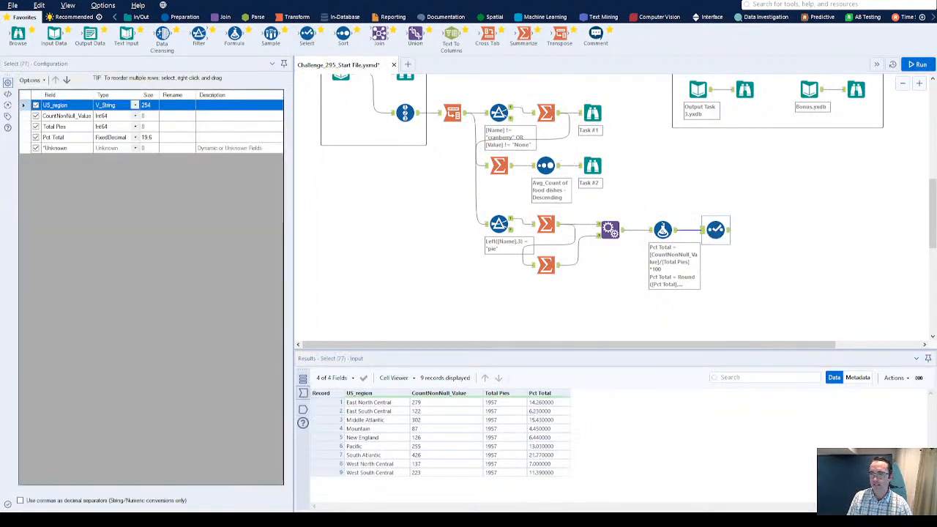
pyautogui.click(146, 137)
pyautogui.press('BackSpace')
pyautogui.write('2')
pyautogui.hotkey('ctrl', 'r')
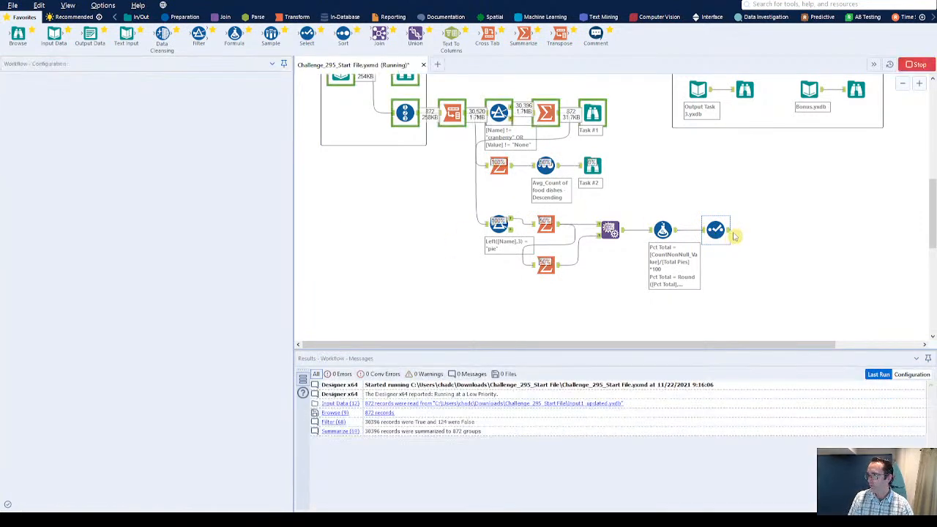
pyautogui.click(729, 231)
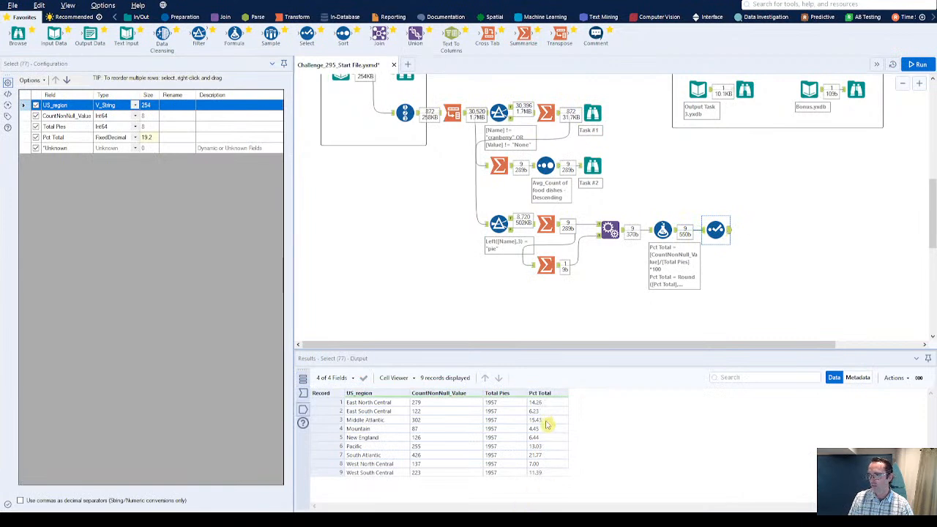
pyautogui.moveTo(541, 403); pyautogui.dragTo(568, 479)
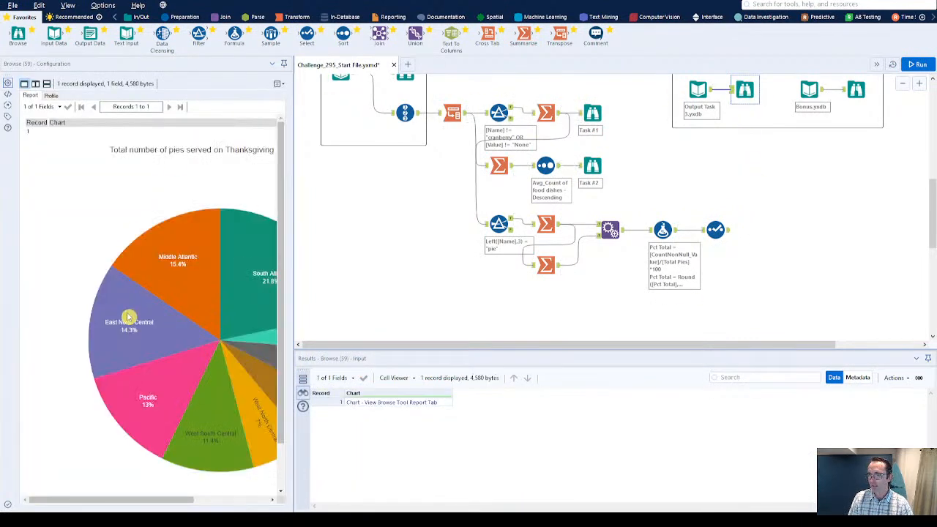
# - Attach an Interactive Chart tool to the Select tool's output and run the workflow to load its input data
pyautogui.moveTo(192, 503); pyautogui.dragTo(209, 502)
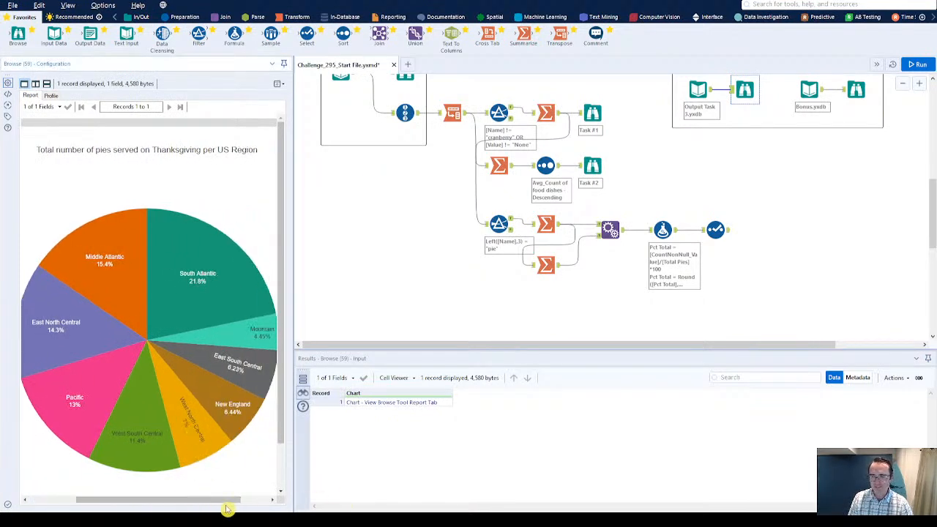
pyautogui.moveTo(222, 504); pyautogui.dragTo(176, 504)
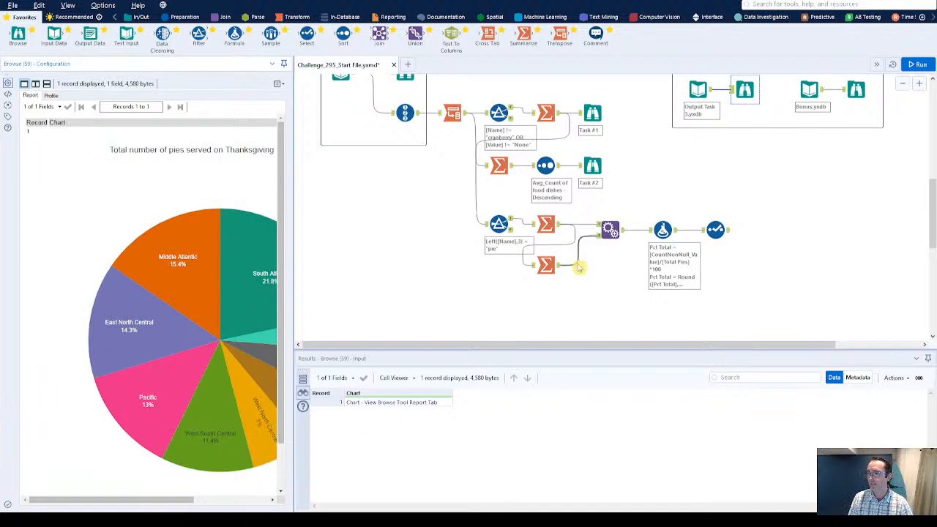
pyautogui.scroll(3, 552, 192)
pyautogui.scroll(1, 552, 192)
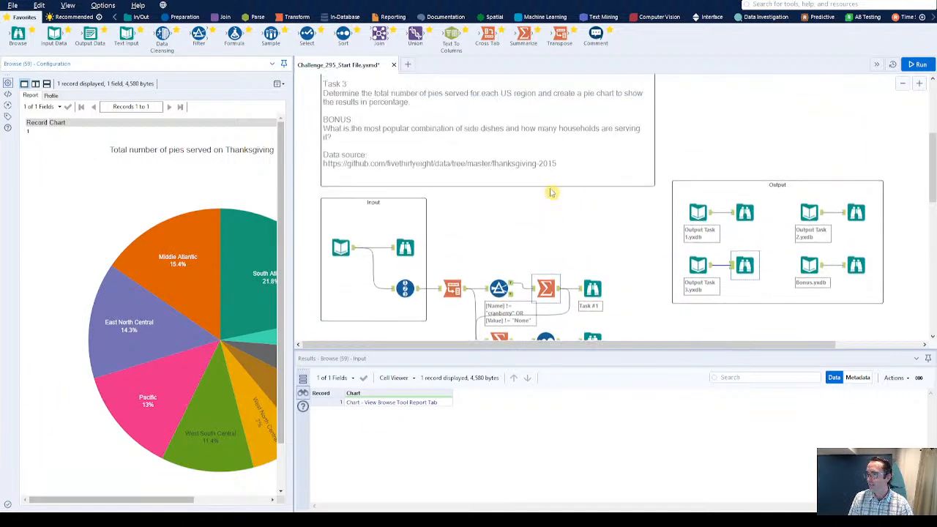
pyautogui.scroll(-3, 512, 202)
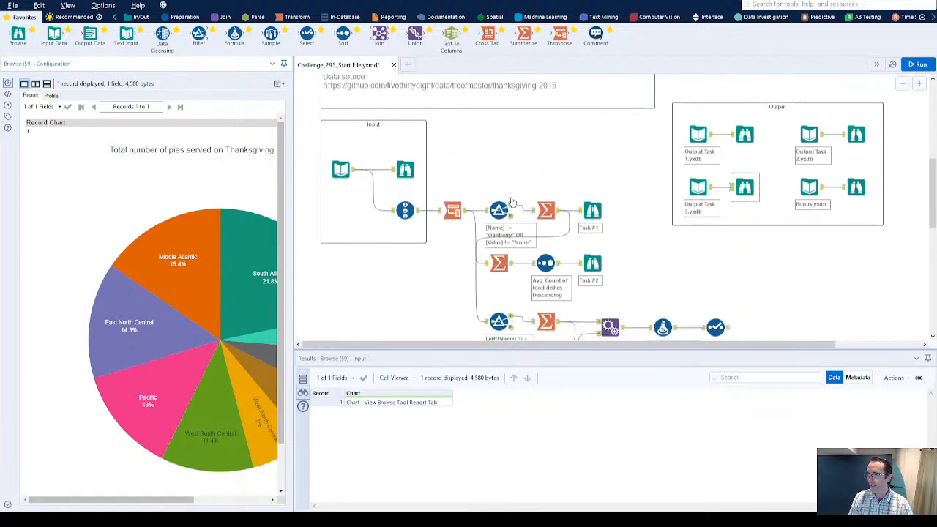
pyautogui.click(391, 20)
pyautogui.moveTo(126, 35); pyautogui.dragTo(777, 250)
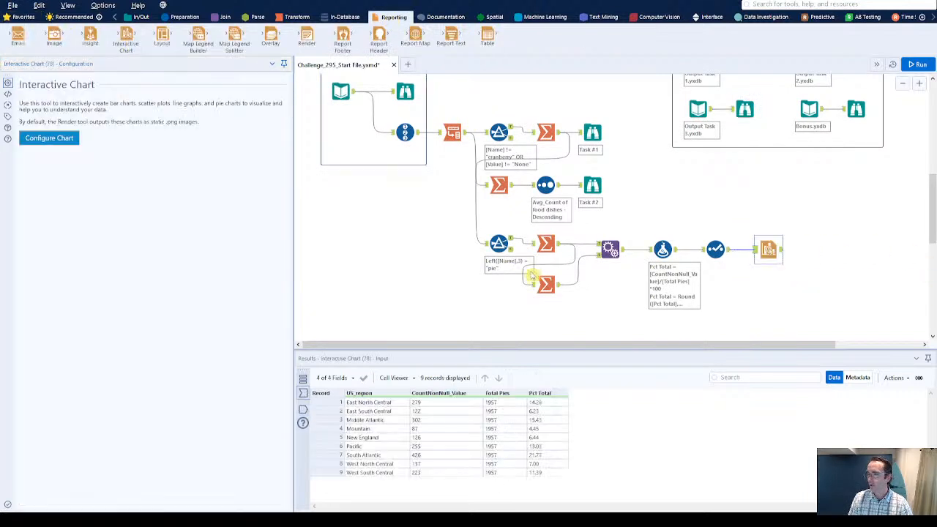
pyautogui.hotkey('ctrl', 'r')
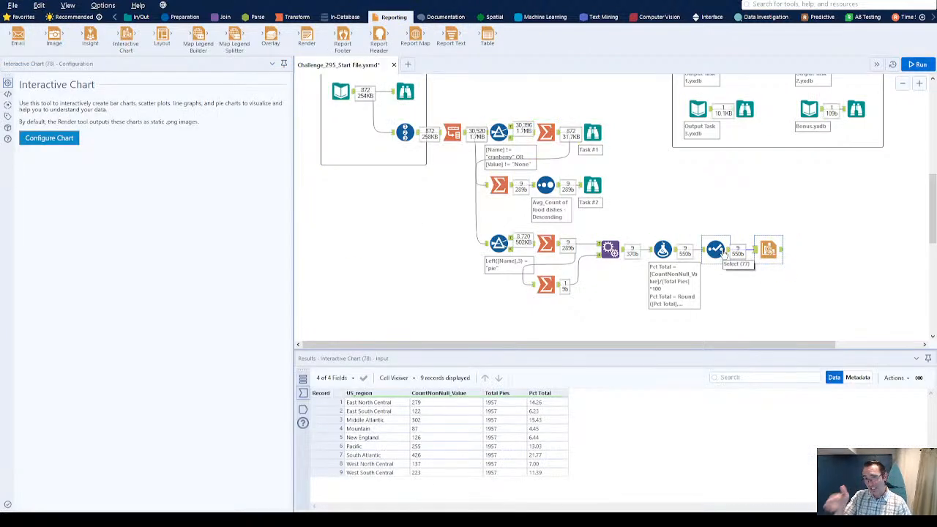
# - Add a Pie layer to the Interactive Chart with Pct Total as values and US_region as labels
pyautogui.click(73, 139)
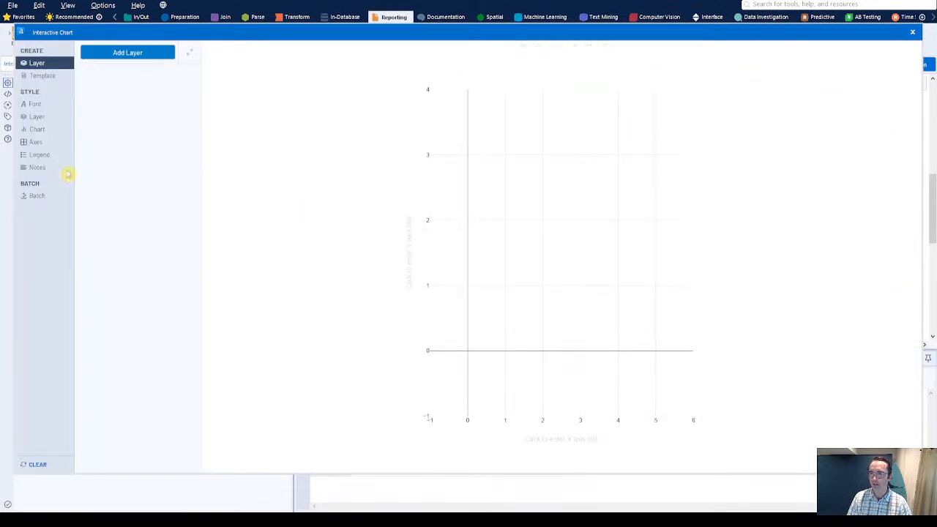
pyautogui.click(113, 52)
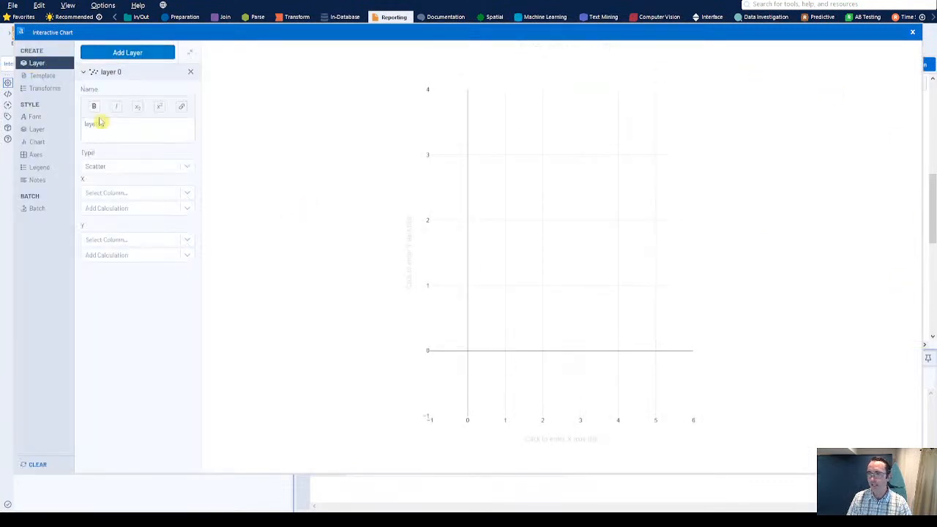
pyautogui.click(106, 167)
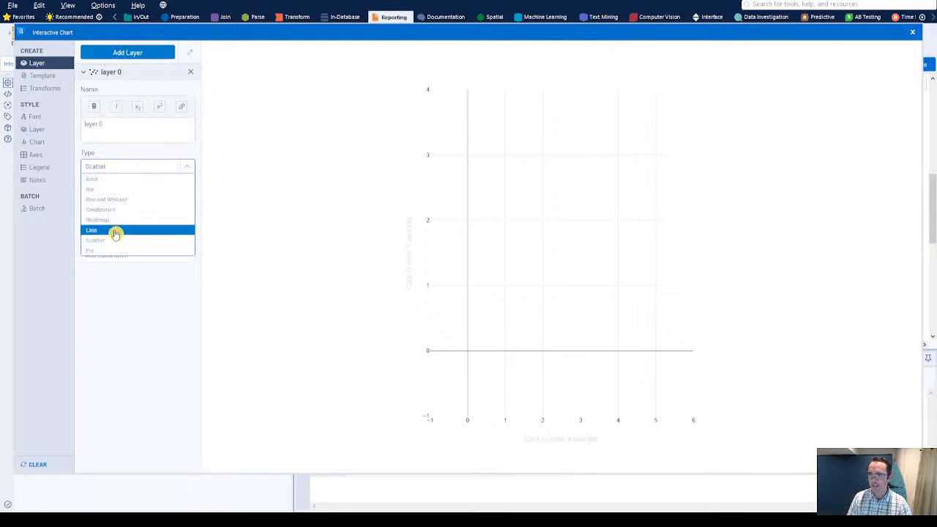
pyautogui.click(115, 252)
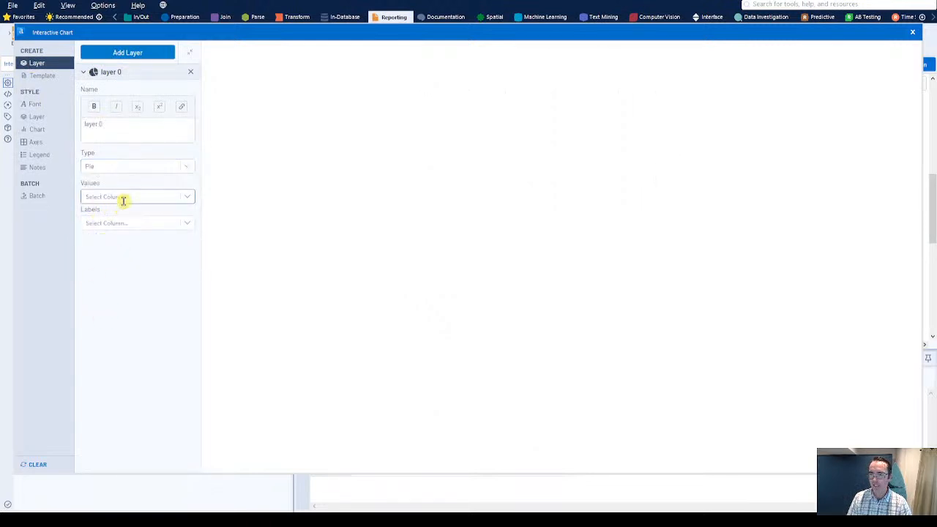
pyautogui.click(158, 195)
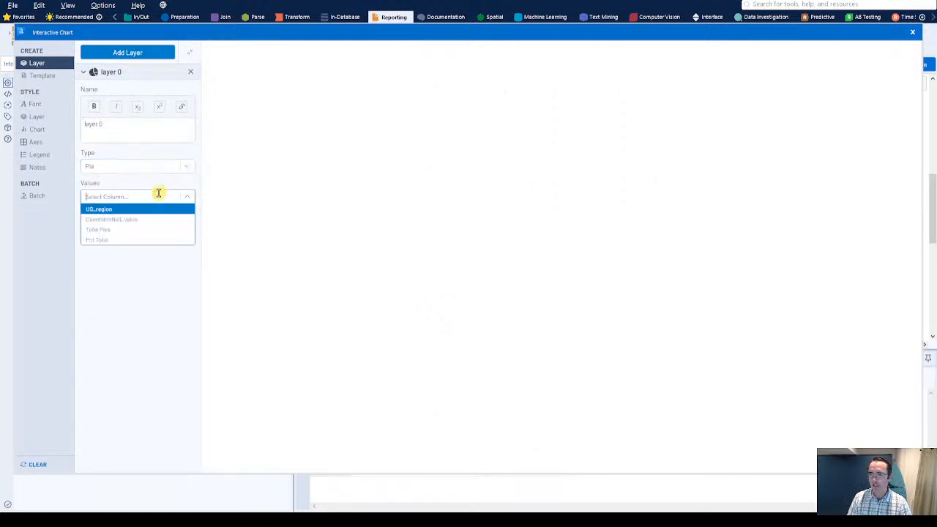
pyautogui.click(129, 243)
pyautogui.click(186, 223)
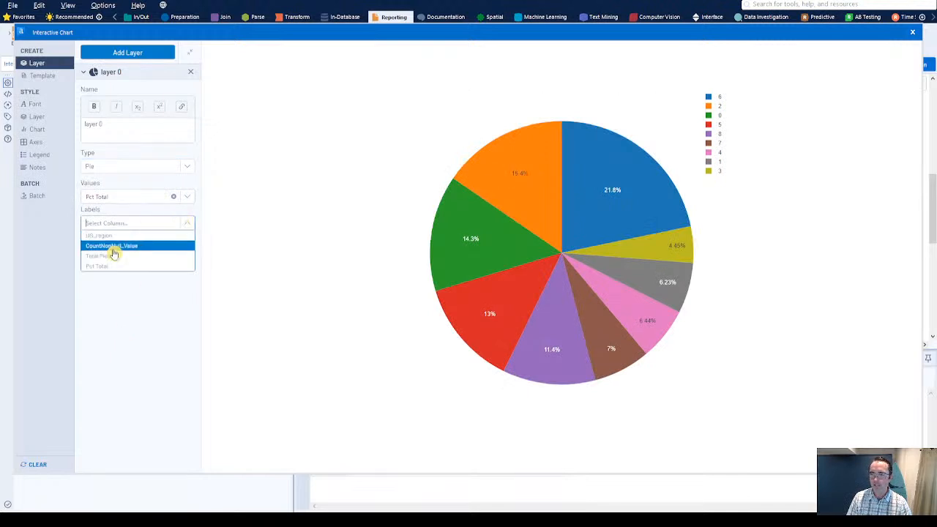
pyautogui.click(117, 236)
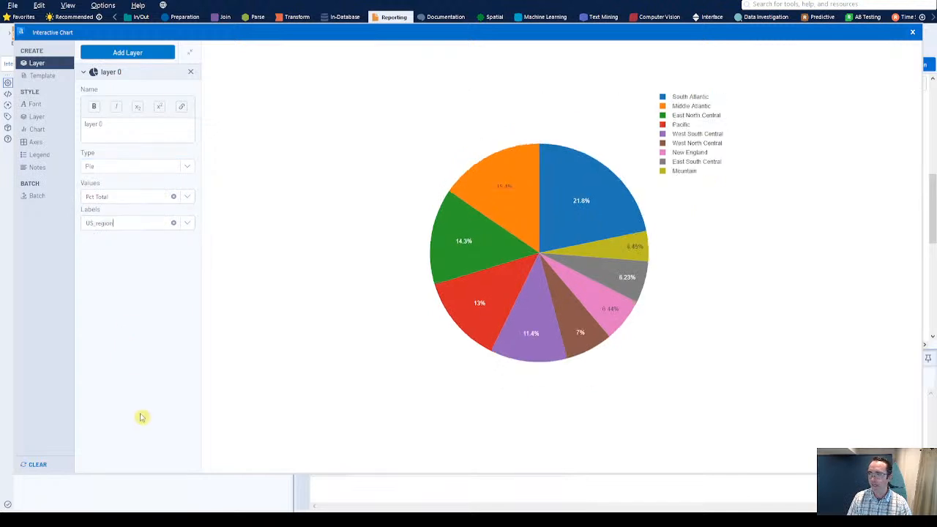
pyautogui.moveTo(481, 29); pyautogui.dragTo(476, 33)
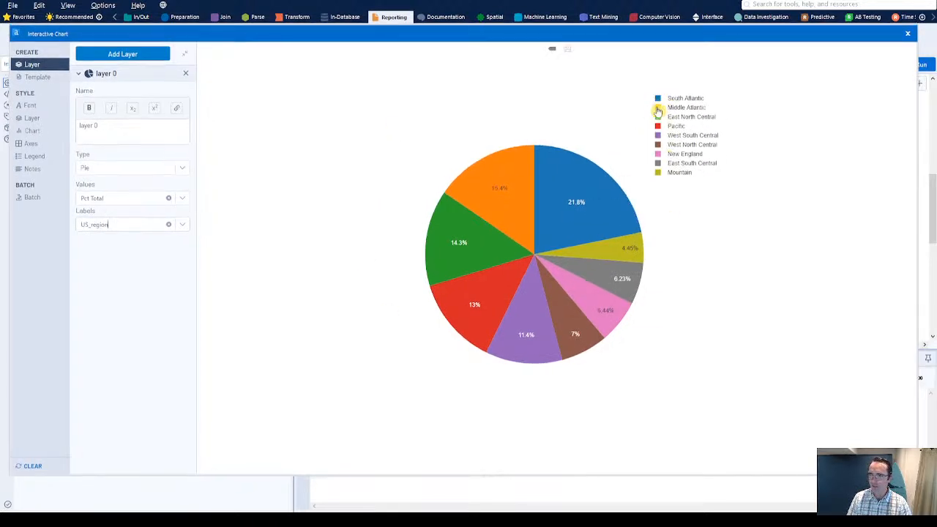
pyautogui.click(33, 161)
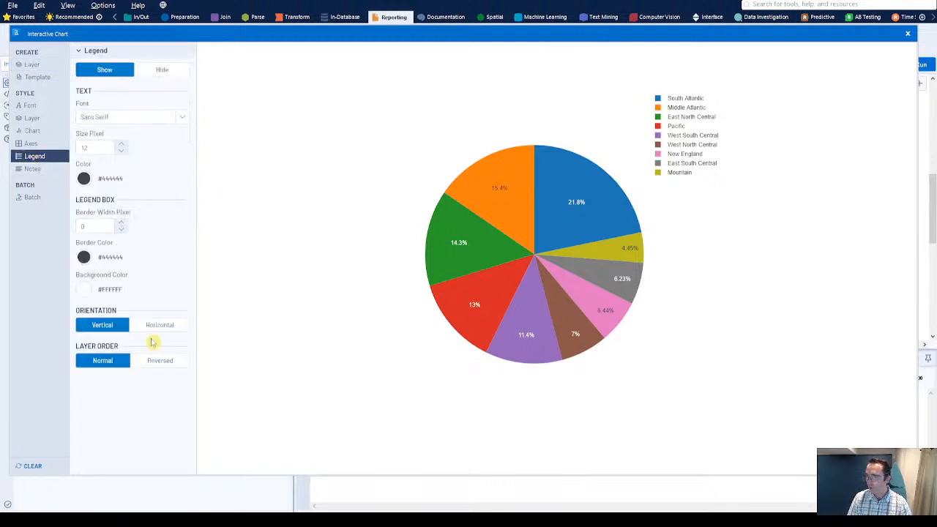
pyautogui.click(162, 70)
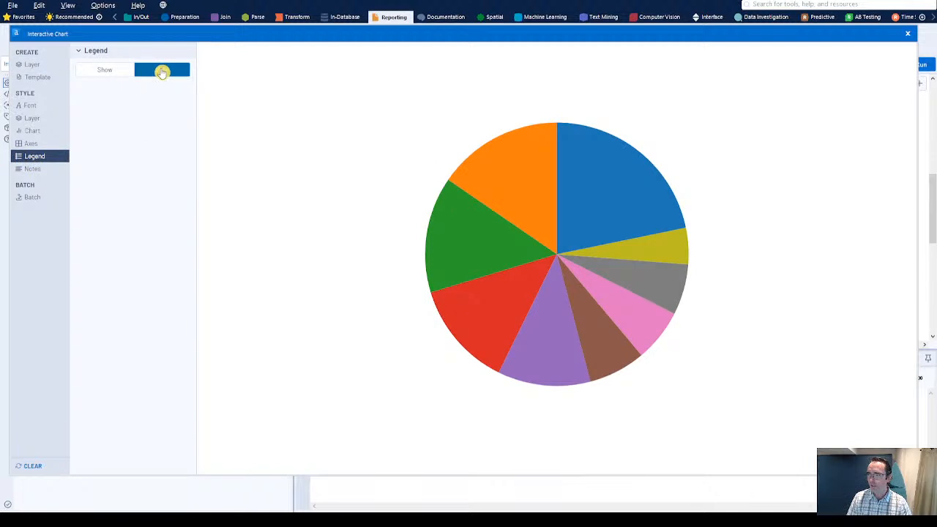
pyautogui.click(117, 70)
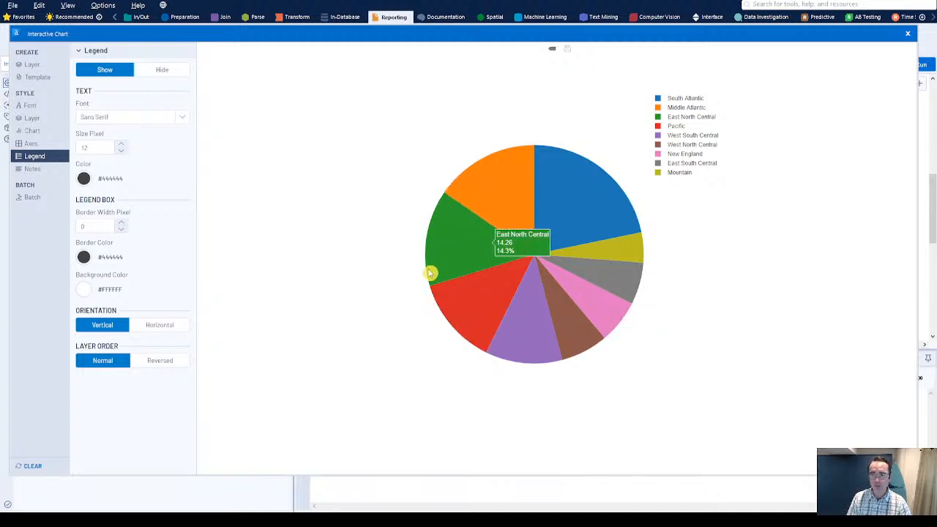
pyautogui.click(32, 131)
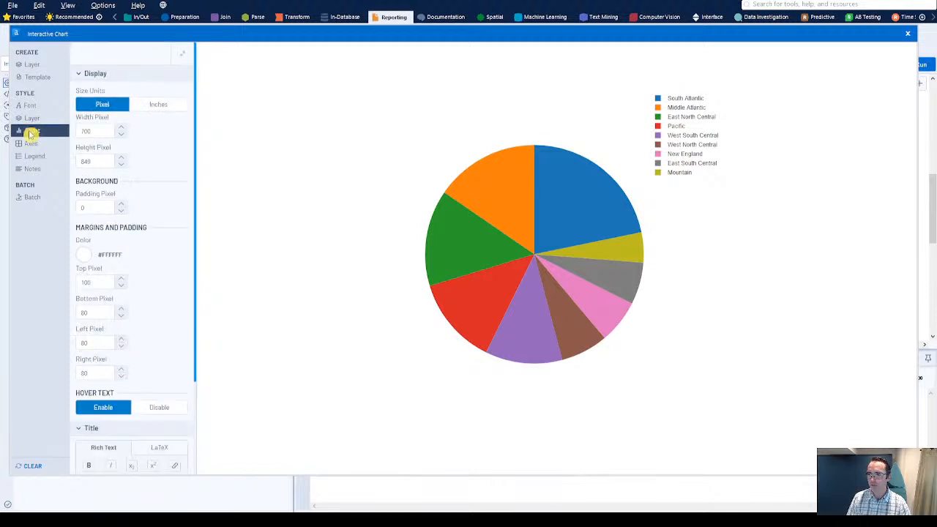
pyautogui.scroll(-3, 178, 359)
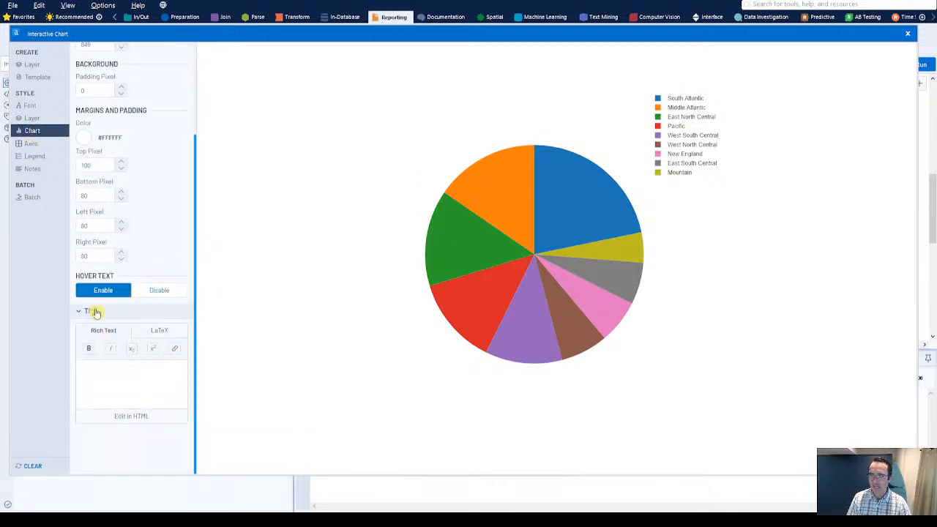
pyautogui.click(106, 379)
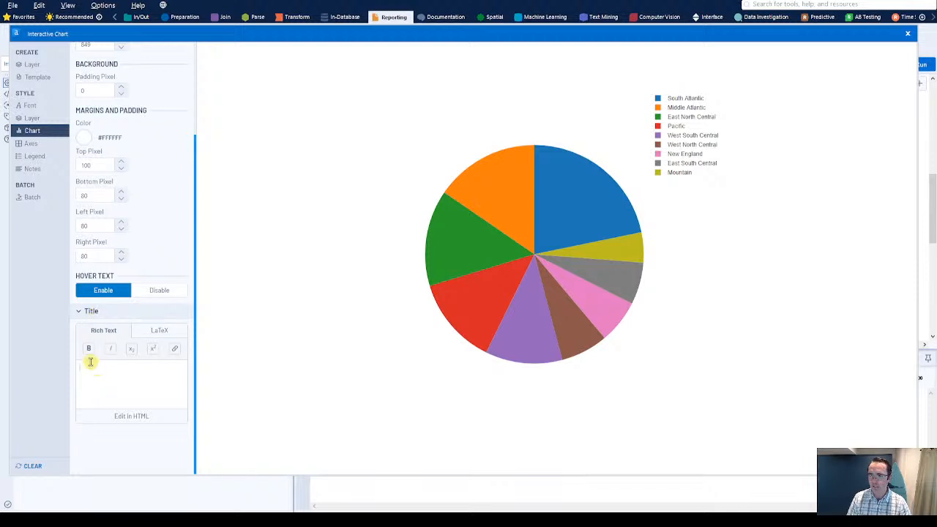
pyautogui.click(151, 331)
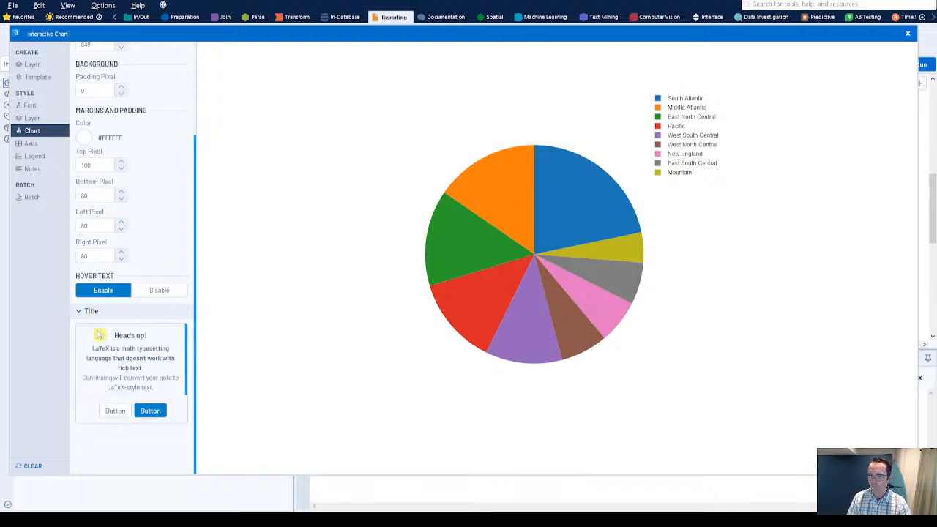
pyautogui.click(82, 312)
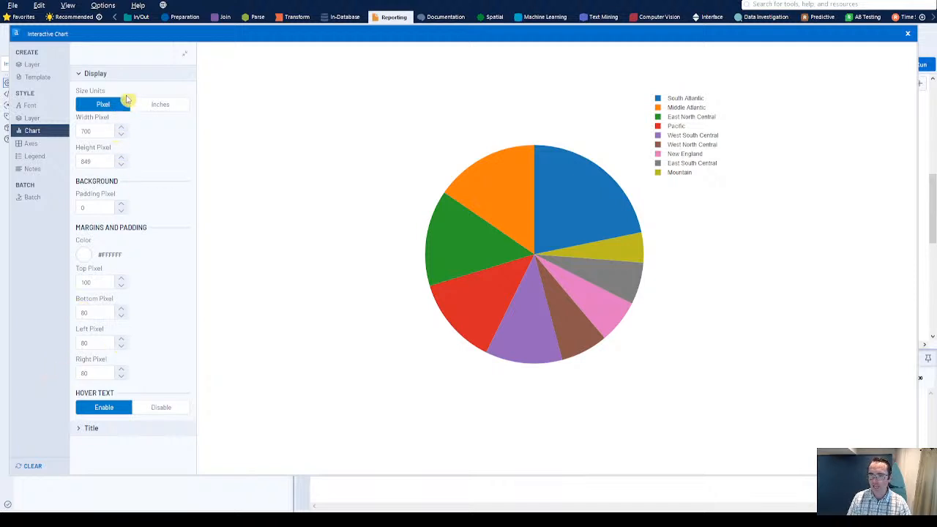
# - Show region labels alongside the percentages on the pie slices and hide the chart's legend
pyautogui.click(28, 118)
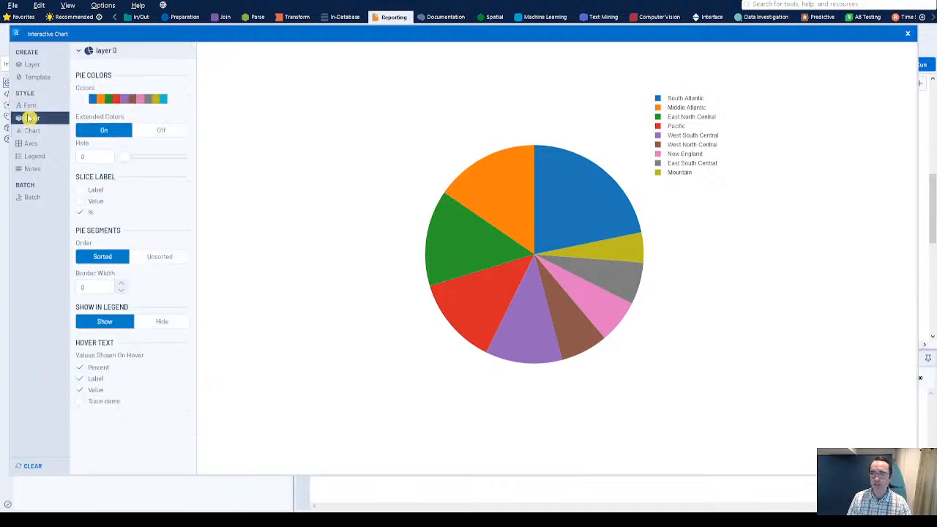
pyautogui.click(80, 190)
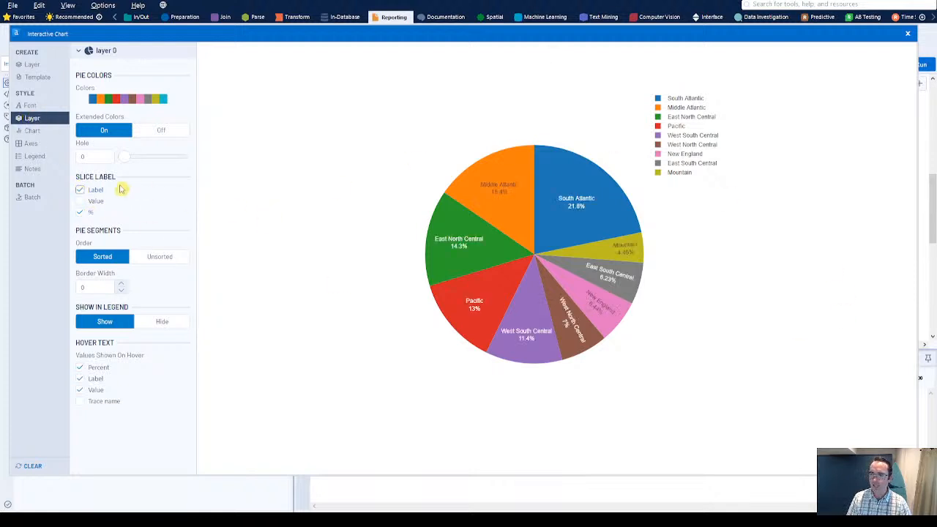
pyautogui.click(31, 156)
pyautogui.click(161, 69)
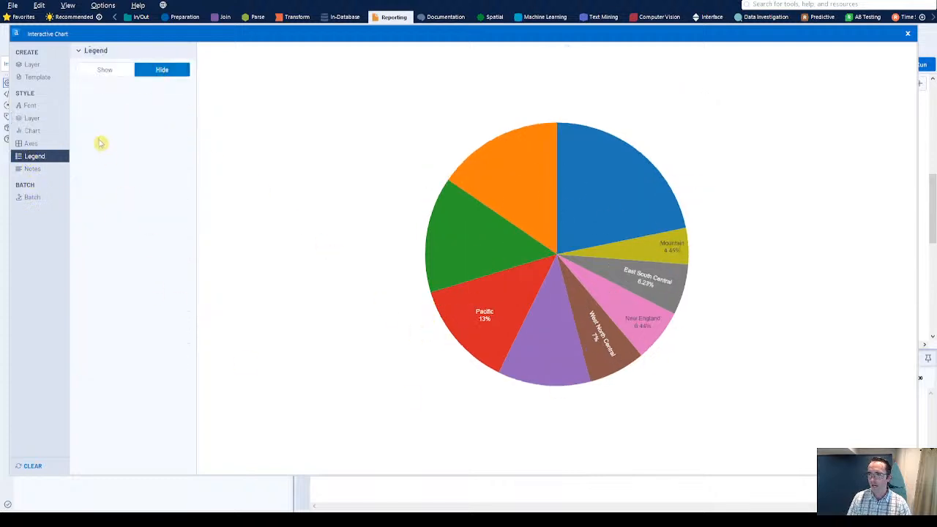
pyautogui.click(27, 65)
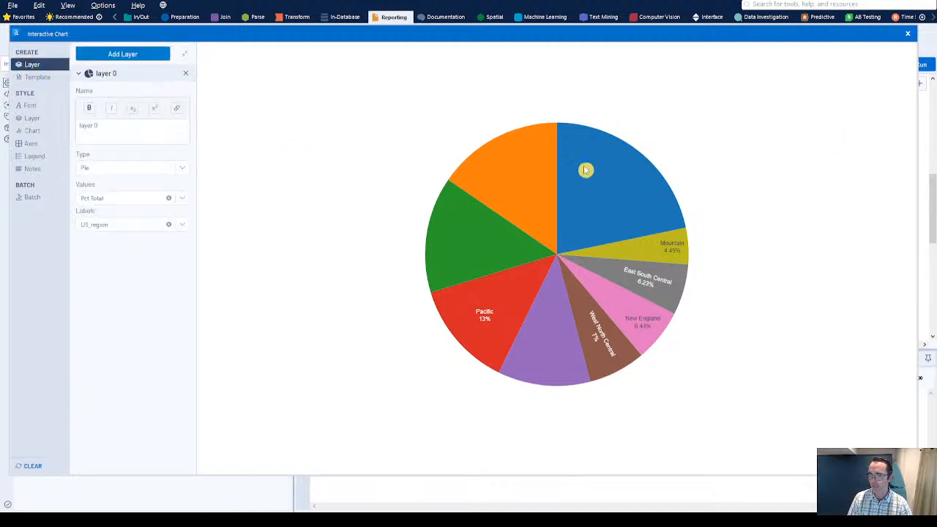
# - Close the chart editor, attach a Browse tool to the Interactive Chart, run the workflow and view the pie chart report
pyautogui.click(907, 33)
pyautogui.click(764, 243)
pyautogui.hotkey('ctrl', 'shift', 'b')
pyautogui.hotkey('ctrl', 'r')
pyautogui.click(819, 247)
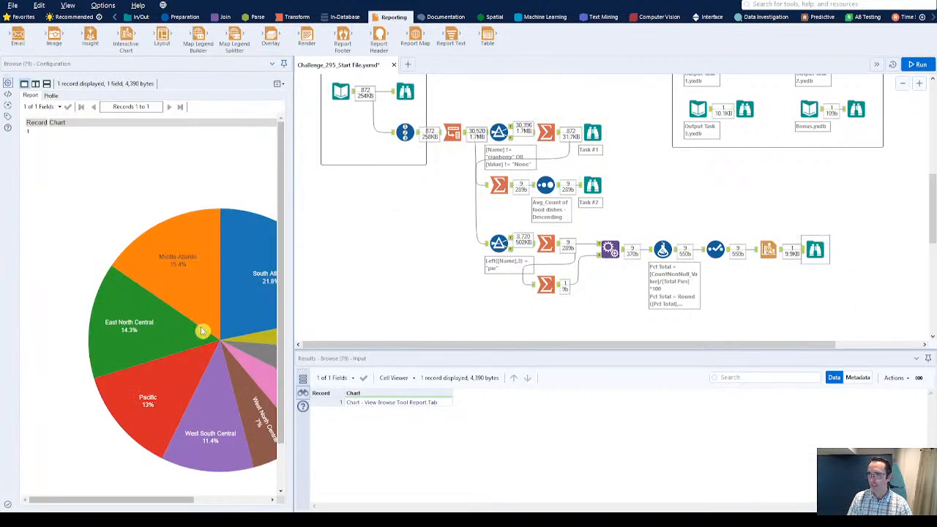
pyautogui.moveTo(163, 501); pyautogui.dragTo(218, 505)
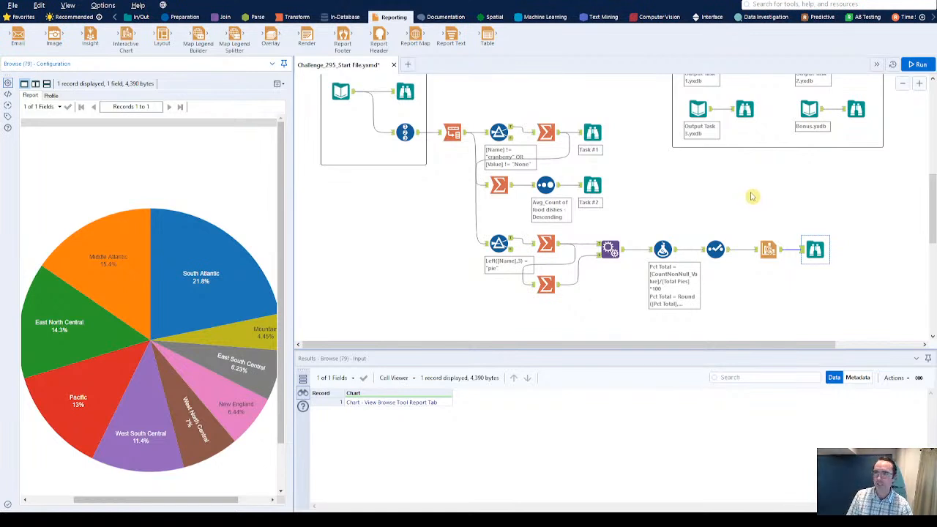
# - Read the bonus question and inspect the Concat_Value and Count fields of the expected Bonus output
pyautogui.scroll(3, 387, 212)
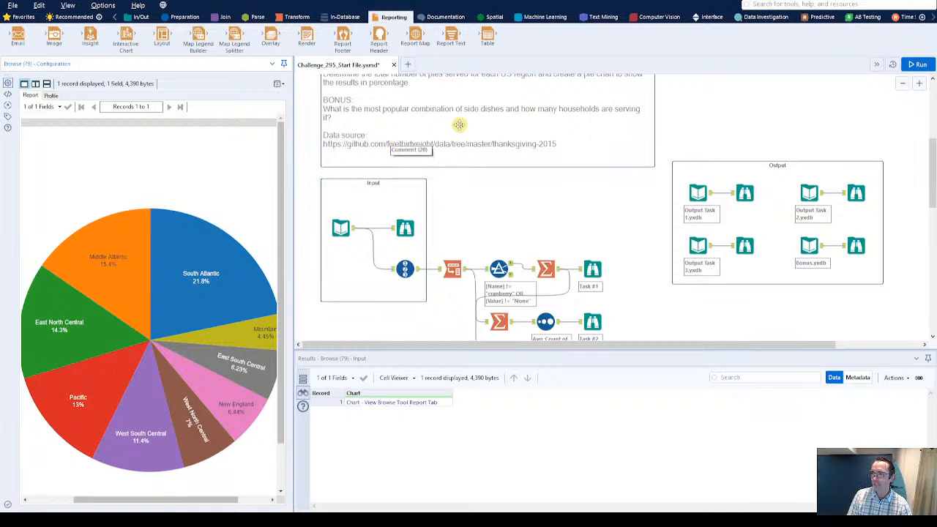
pyautogui.click(856, 245)
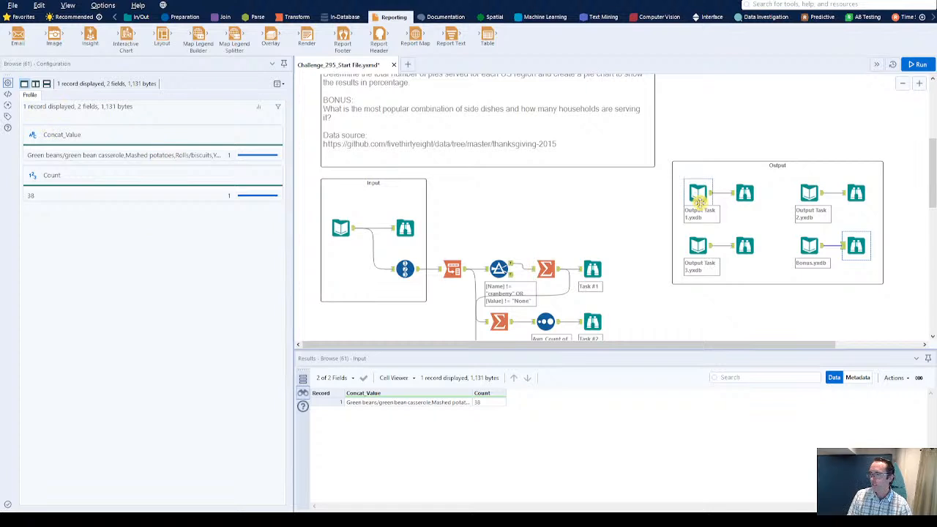
pyautogui.scroll(-2, 753, 271)
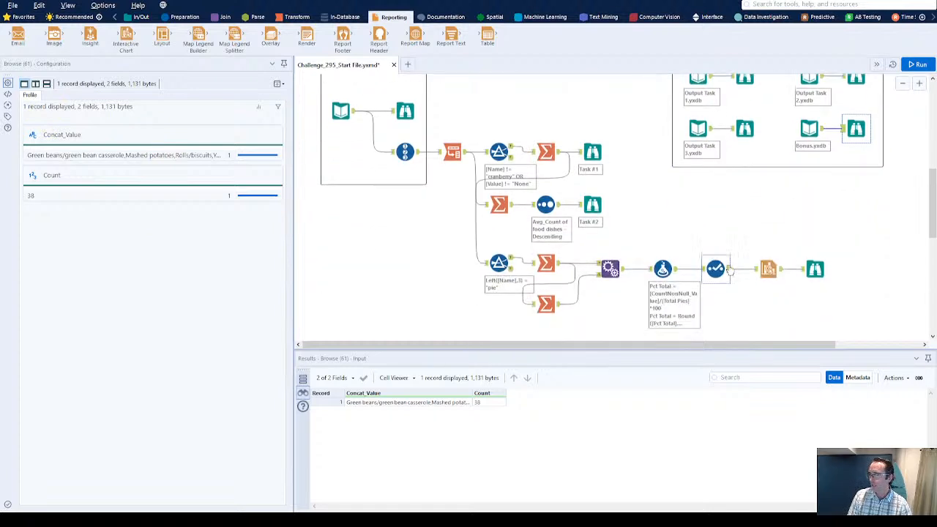
pyautogui.click(390, 404)
pyautogui.click(478, 403)
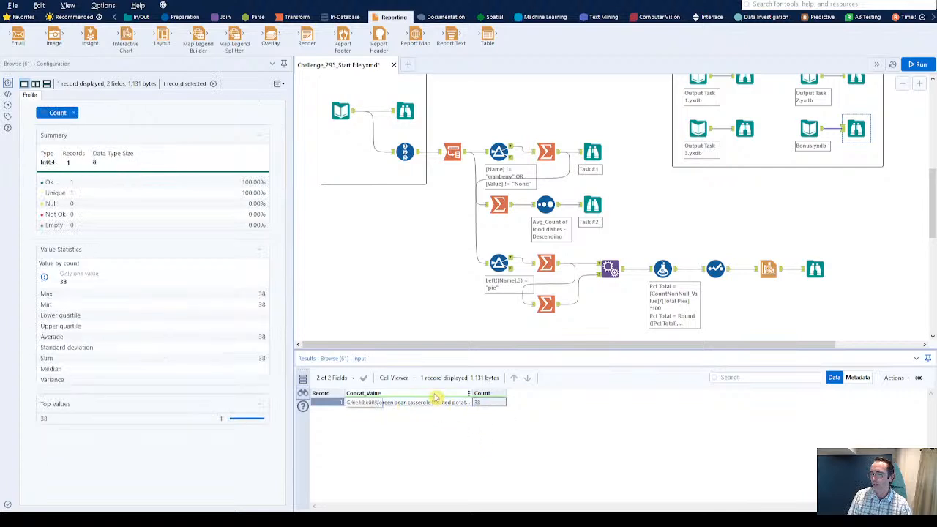
pyautogui.scroll(3, 413, 325)
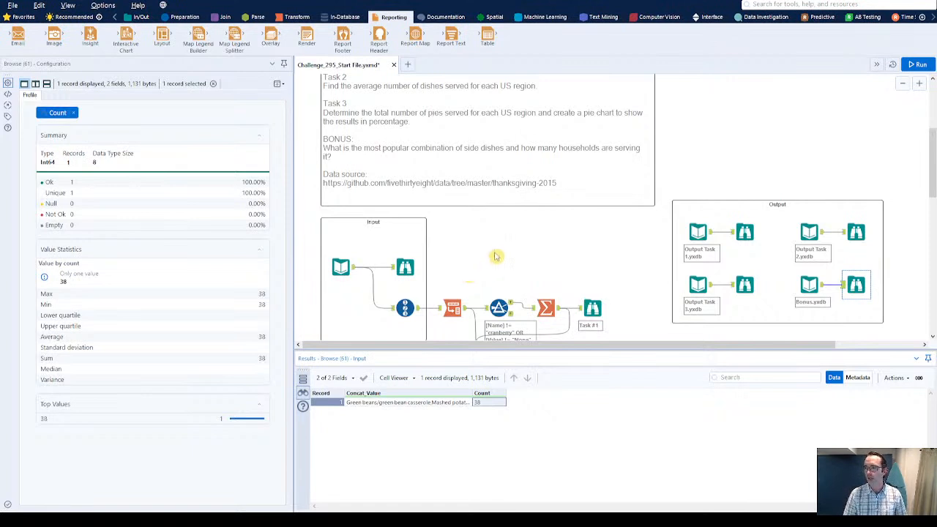
pyautogui.scroll(-5, 492, 256)
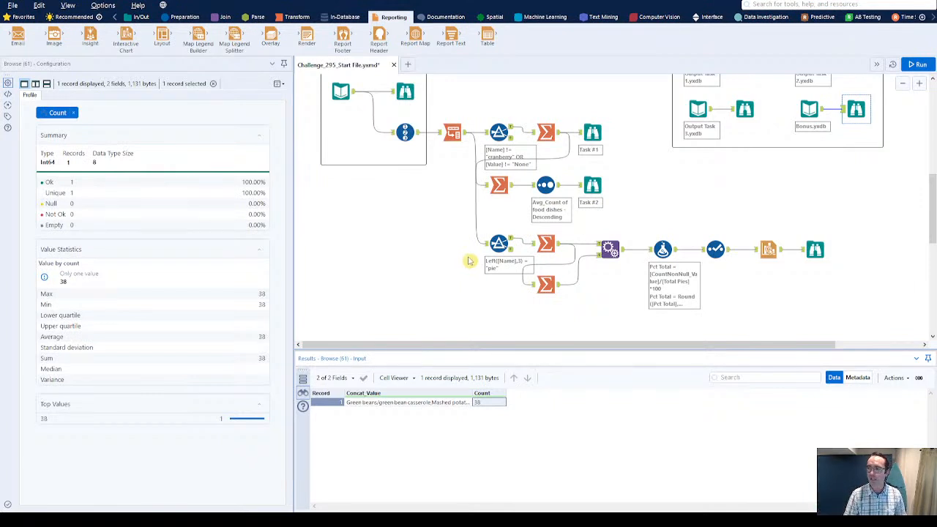
# - Examine the Transpose tool's output for the side dish rows and their values per household
pyautogui.scroll(3, 469, 236)
pyautogui.click(452, 243)
pyautogui.click(465, 252)
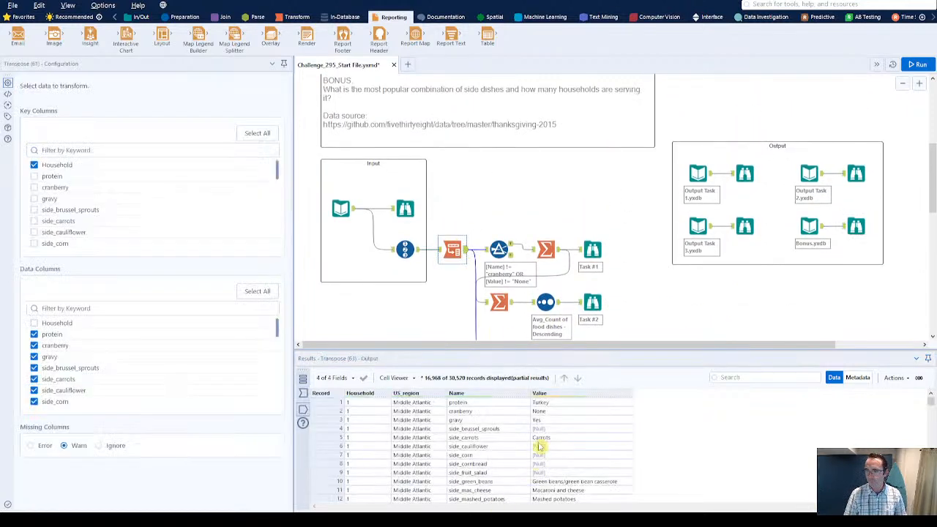
pyautogui.moveTo(553, 403); pyautogui.dragTo(554, 425)
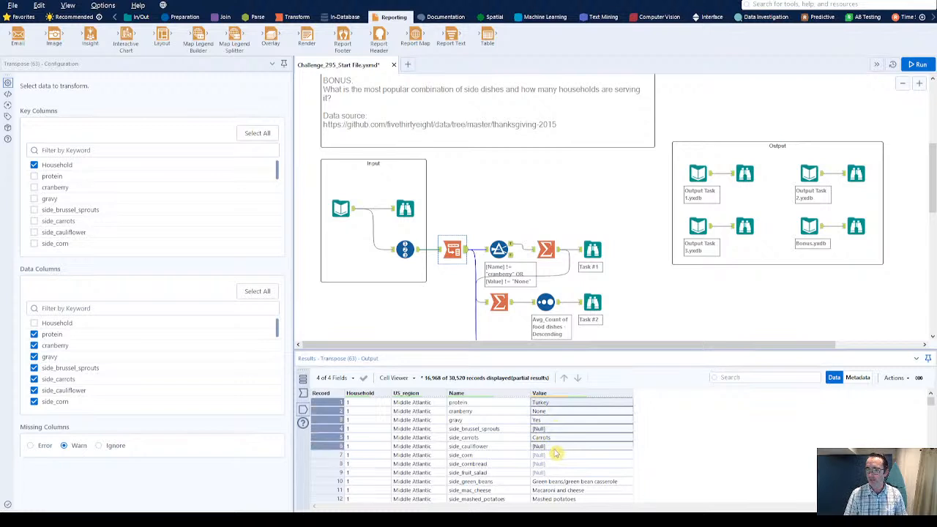
pyautogui.scroll(-3, 388, 445)
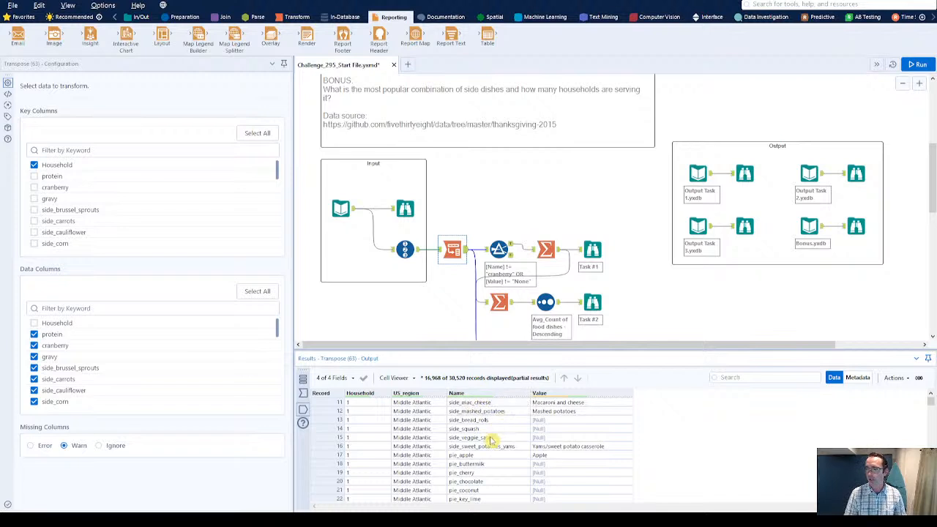
pyautogui.scroll(1, 490, 439)
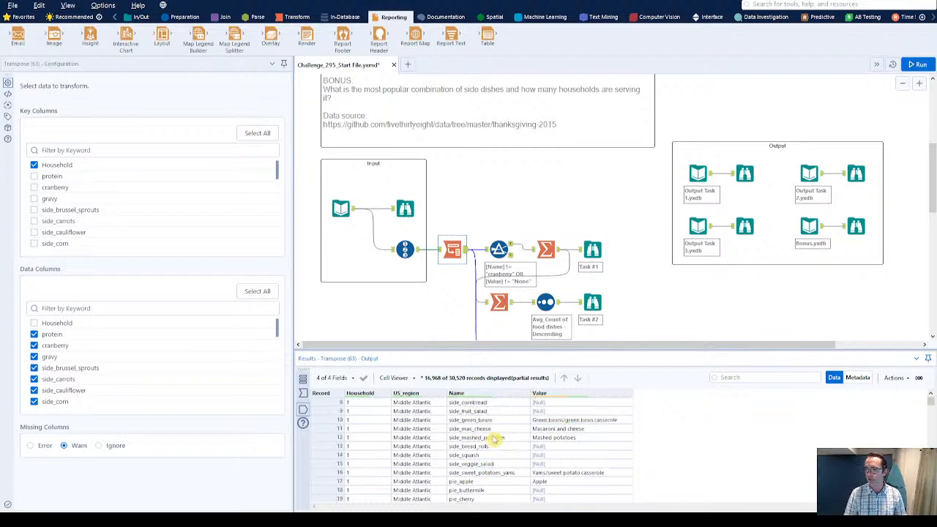
pyautogui.scroll(-7, 498, 428)
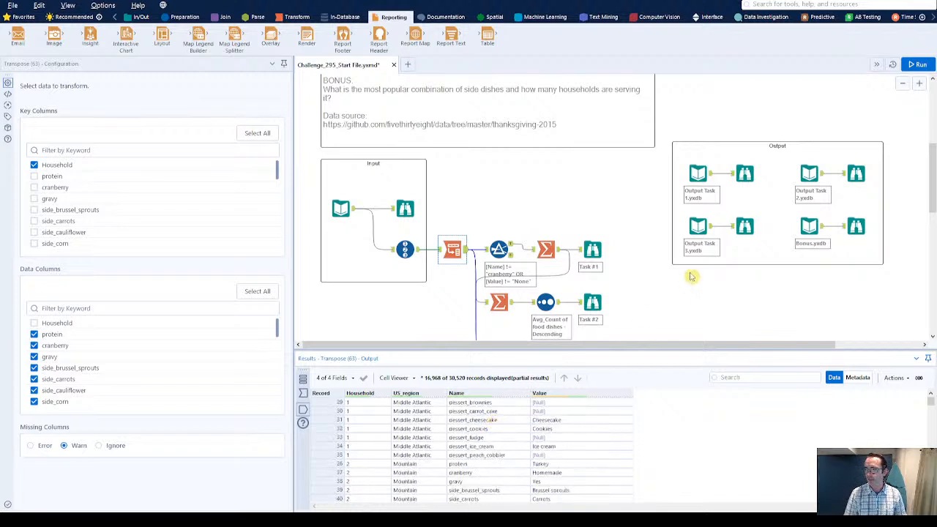
# - Read the full Concat_Value text of the expected Bonus output in the enlarged cell viewer
pyautogui.click(856, 226)
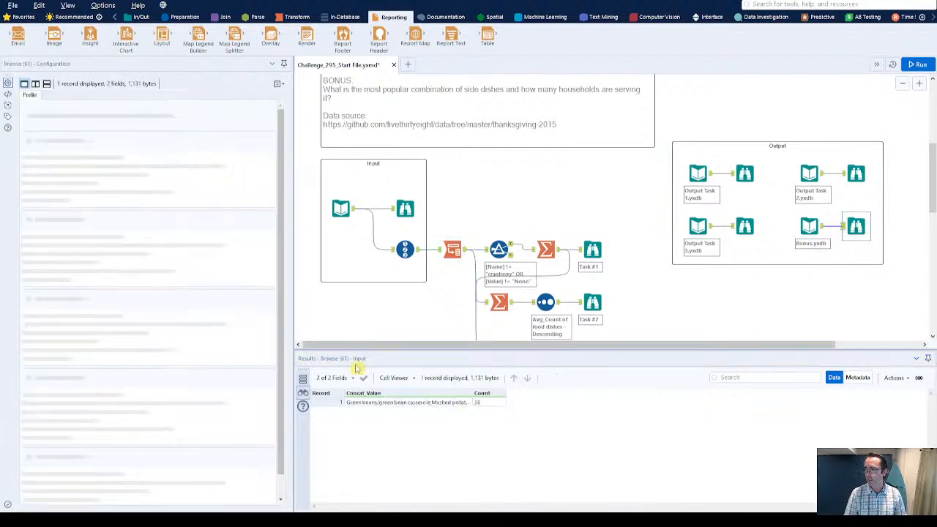
pyautogui.click(395, 403)
pyautogui.moveTo(393, 414); pyautogui.dragTo(391, 448)
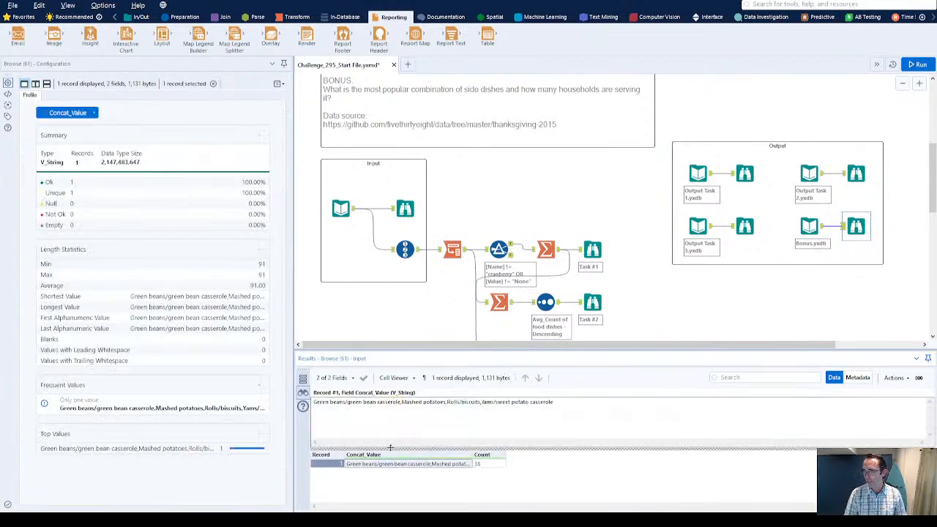
pyautogui.moveTo(571, 403); pyautogui.dragTo(311, 403)
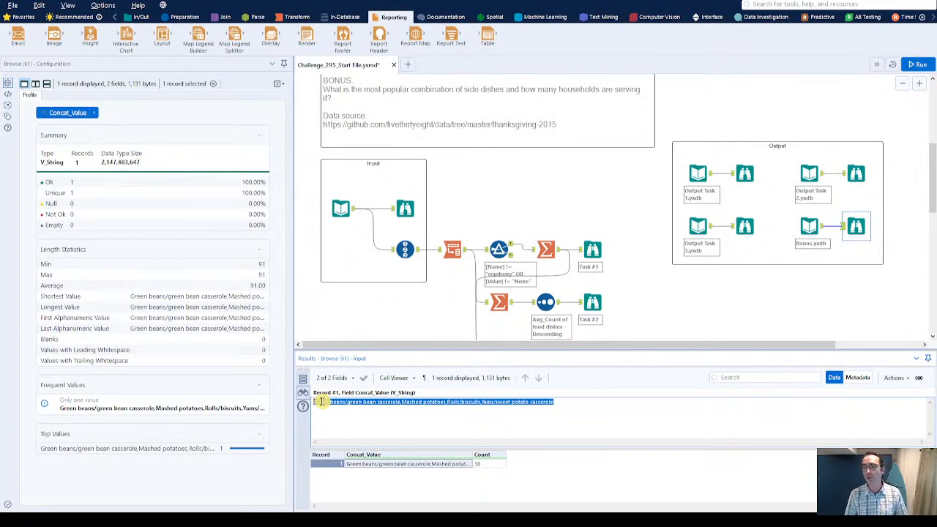
# - Add a Filter tool below the Task 3 branch, connected to the Transpose tool's output
pyautogui.scroll(-3, 593, 239)
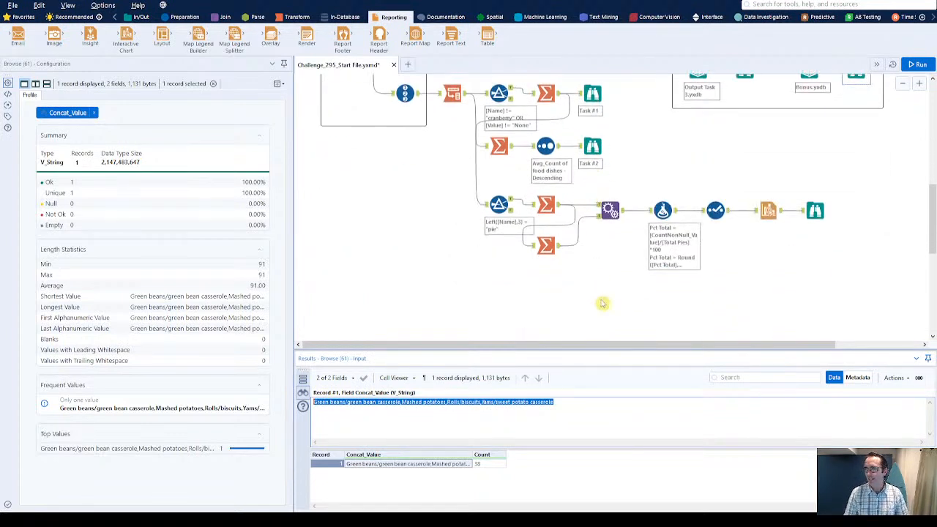
pyautogui.scroll(1, 600, 309)
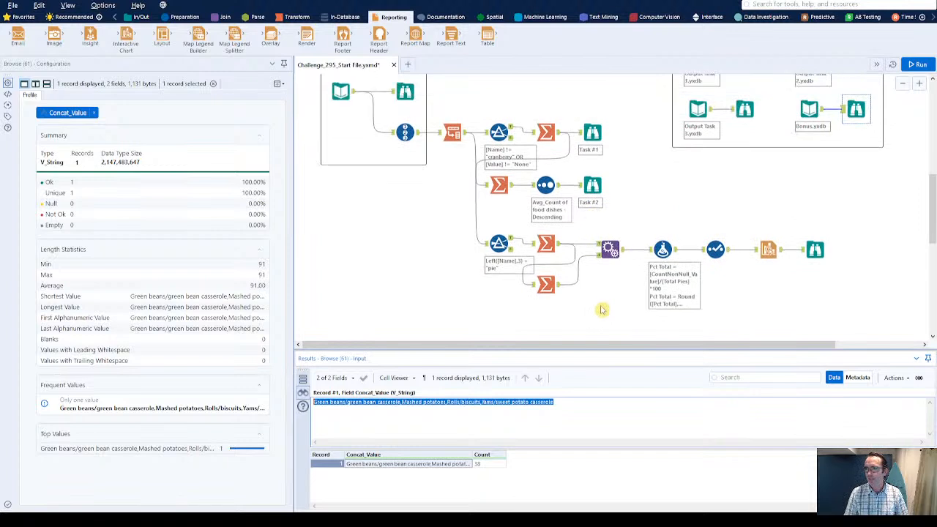
pyautogui.click(12, 5)
pyautogui.click(12, 5)
pyautogui.click(24, 16)
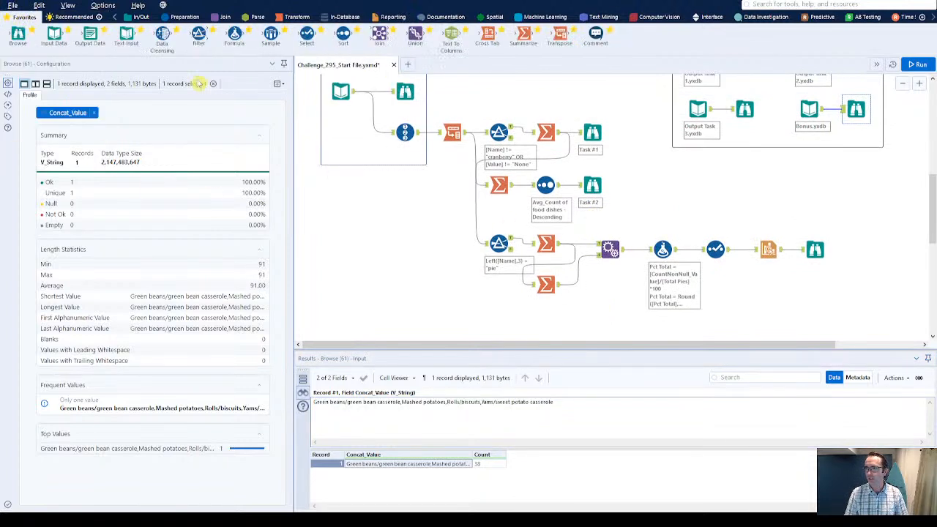
pyautogui.moveTo(198, 35); pyautogui.dragTo(460, 298)
pyautogui.moveTo(459, 299); pyautogui.dragTo(499, 316)
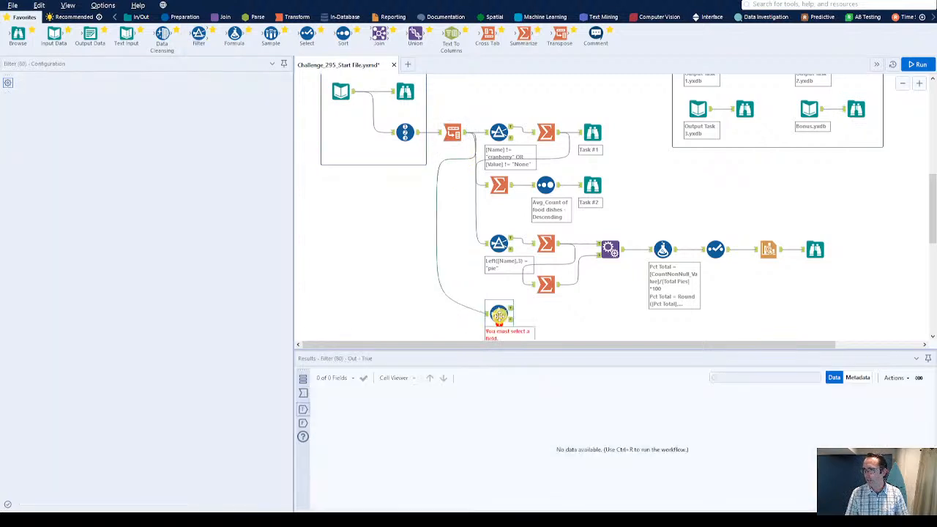
# - Annotate the Browse tool after the Interactive Chart as Task #3
pyautogui.click(816, 251)
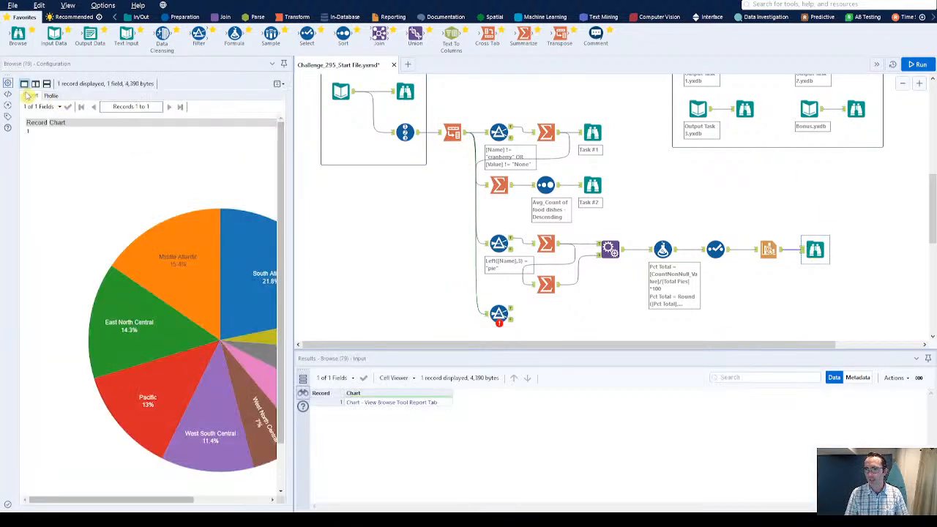
pyautogui.click(8, 116)
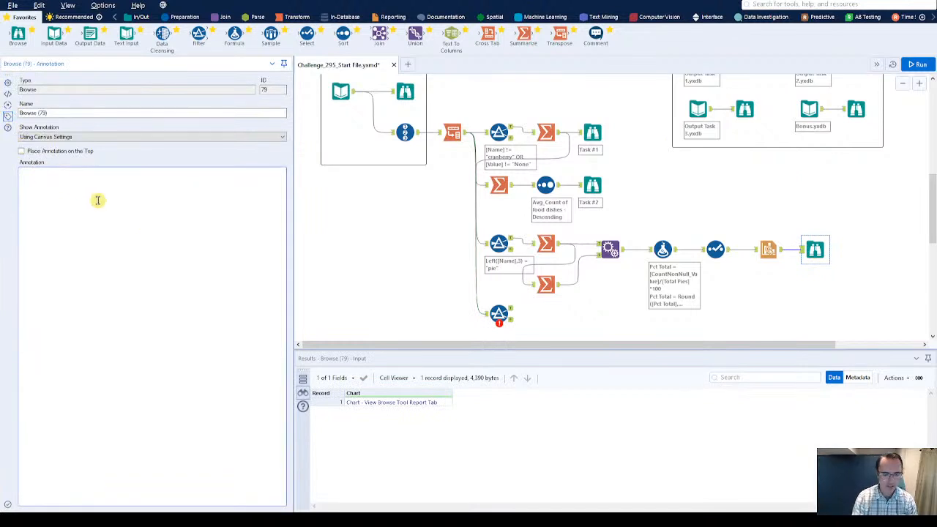
pyautogui.write('Task #3')
# - Give the new Filter a basic condition of Name Equals side, checking the Name values in its input data
pyautogui.click(500, 315)
pyautogui.moveTo(501, 317); pyautogui.dragTo(495, 316)
pyautogui.click(7, 82)
pyautogui.click(69, 120)
pyautogui.click(57, 151)
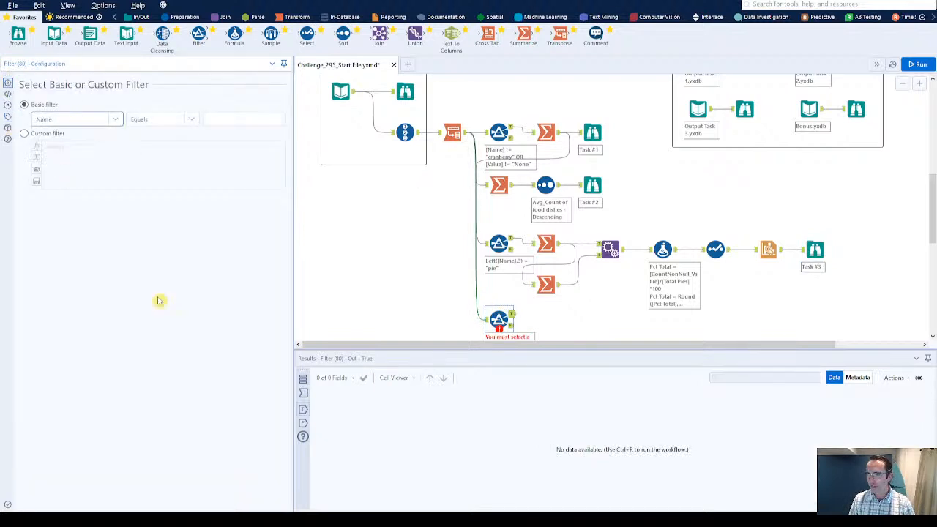
pyautogui.click(306, 394)
pyautogui.scroll(-4, 472, 482)
pyautogui.scroll(3, 472, 476)
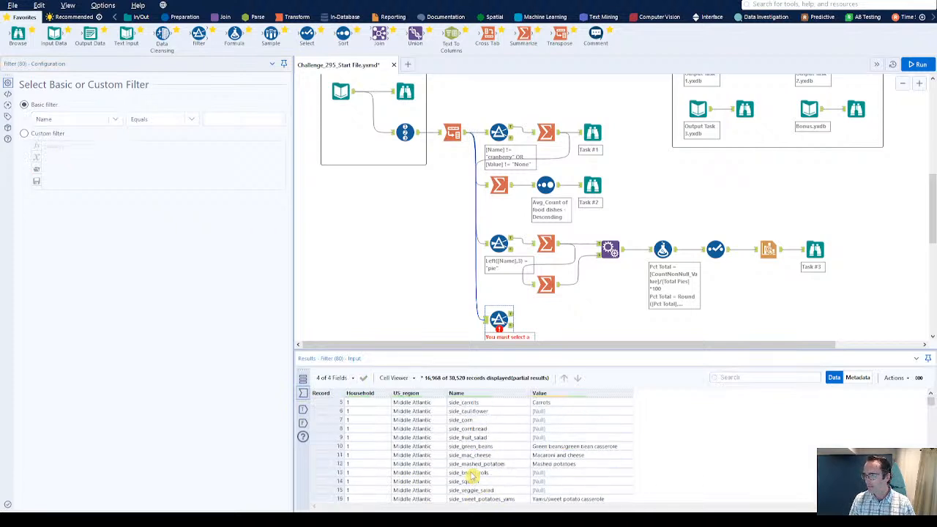
pyautogui.click(229, 119)
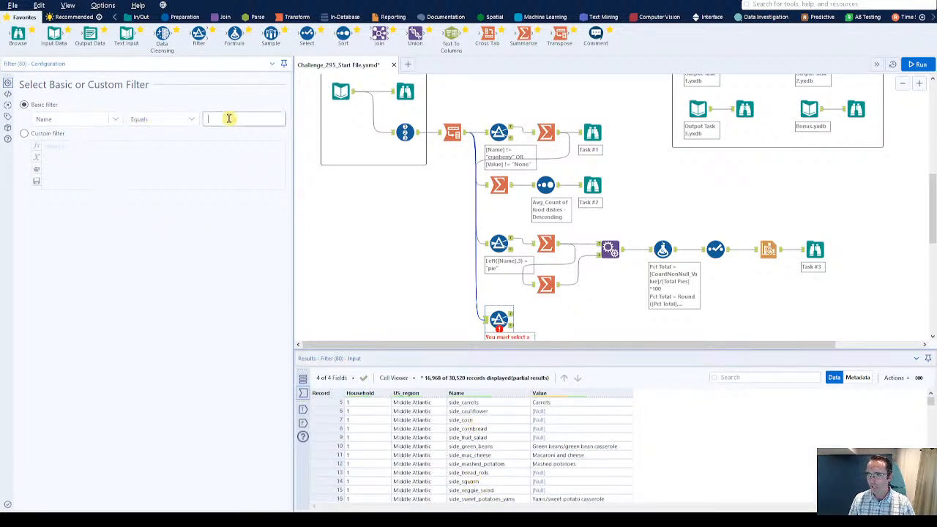
pyautogui.write('side')
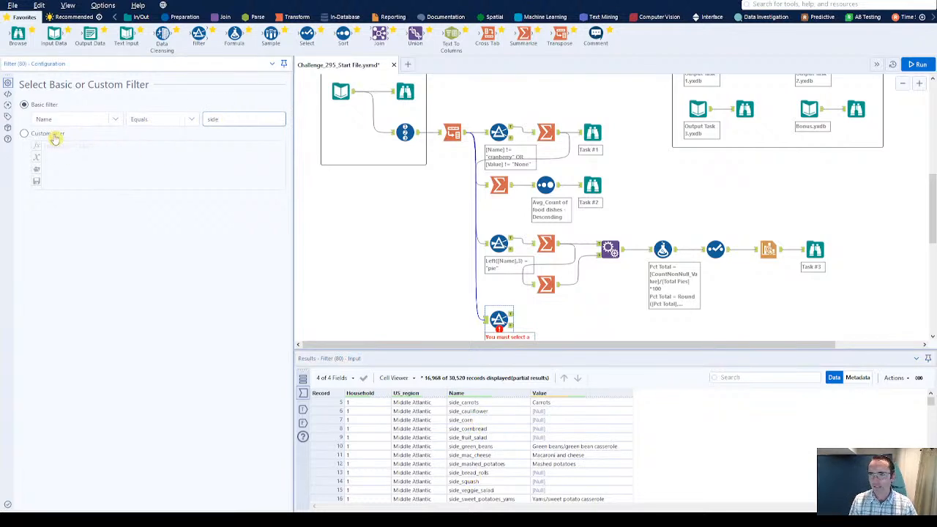
# - Replace the new Filter's basic condition with the custom expression Left([Name],4) = "side", run the workflow and view its True output
pyautogui.click(56, 135)
pyautogui.write('Left([Name],4) = "side')
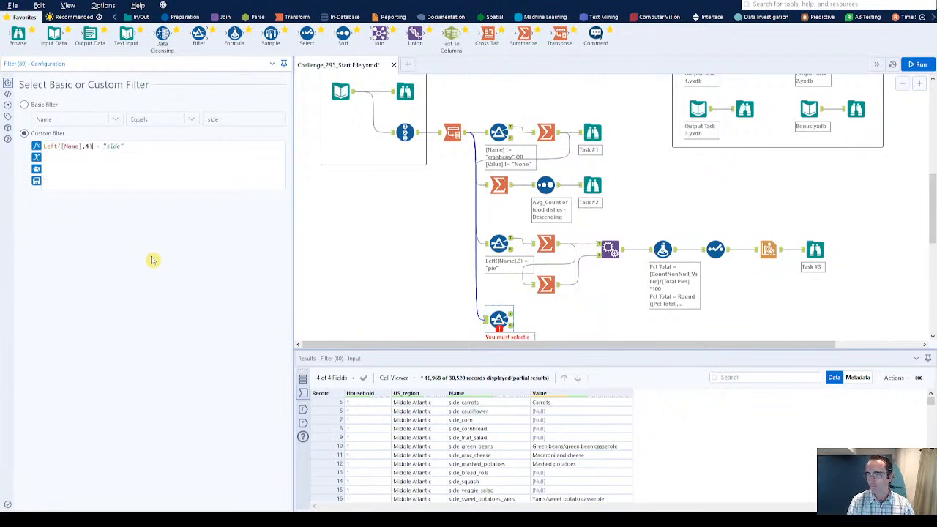
pyautogui.hotkey('ctrl', 'r')
pyautogui.click(512, 315)
pyautogui.scroll(-2, 431, 300)
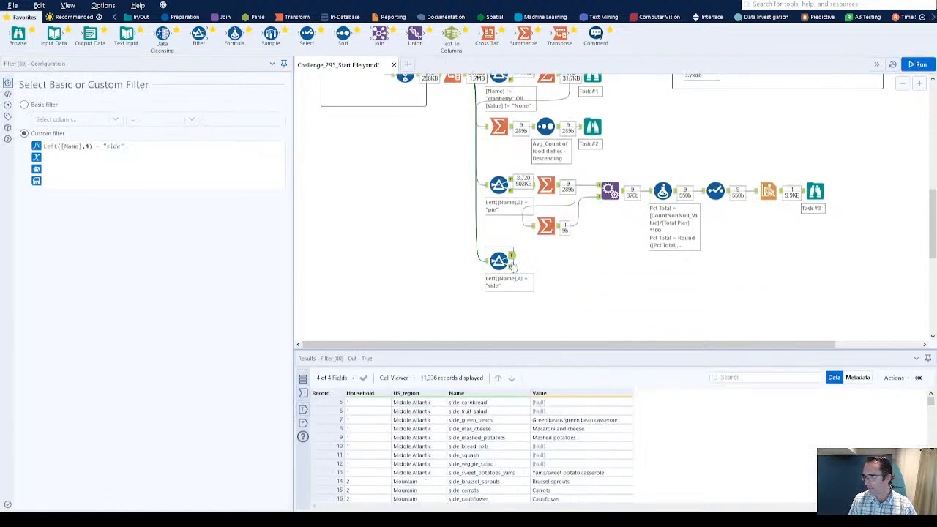
# - Move the side-dish Filter slightly lower on the canvas and connect a Summarize tool to its True output
pyautogui.moveTo(494, 257); pyautogui.dragTo(505, 276)
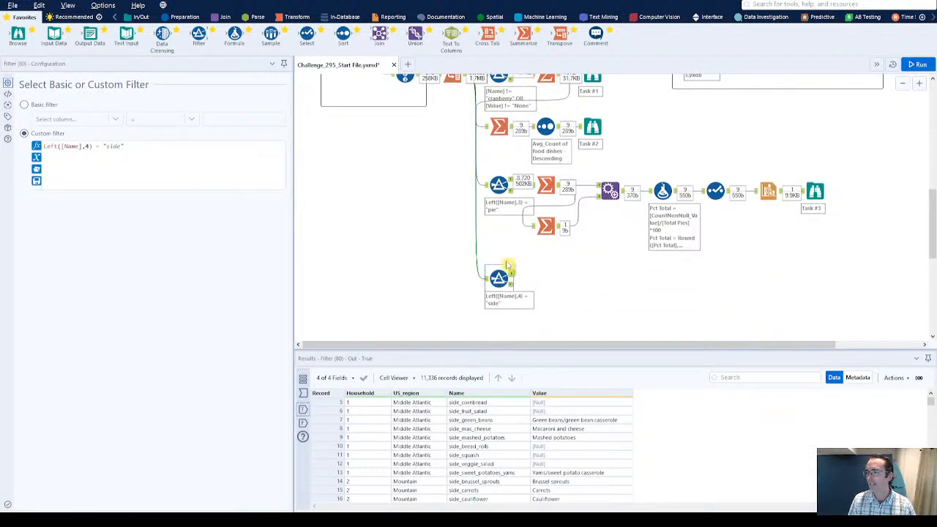
pyautogui.moveTo(523, 35); pyautogui.dragTo(548, 276)
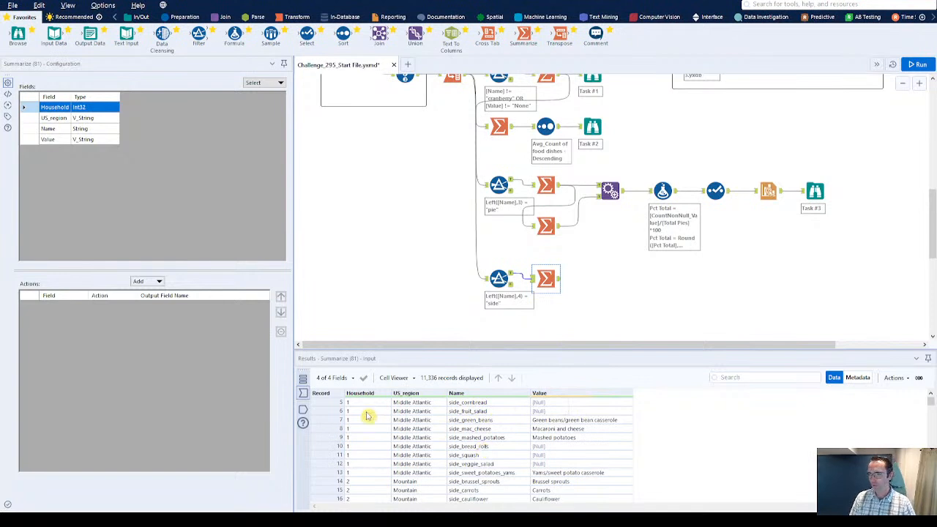
# - Examine the first household's records in the Summarize input, checking which entries in the Value column are null
pyautogui.scroll(2, 369, 410)
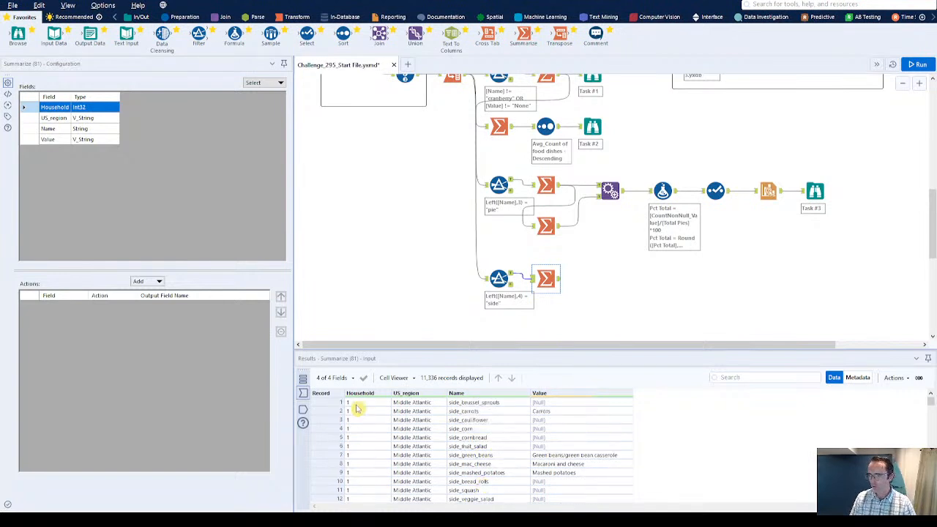
pyautogui.moveTo(359, 442); pyautogui.dragTo(370, 482)
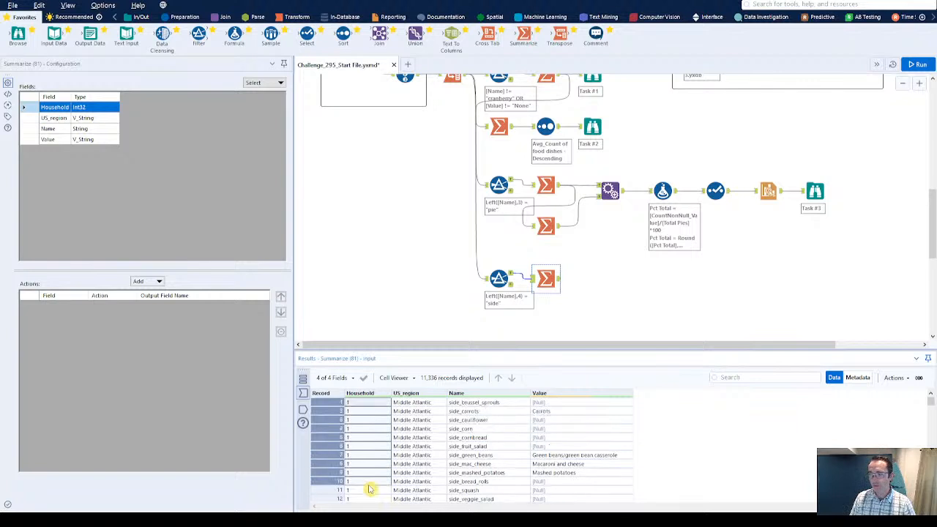
pyautogui.moveTo(560, 407)
pyautogui.mouseDown()
pyautogui.moveTo(560, 467)
pyautogui.moveTo(559, 407)
pyautogui.mouseUp()
pyautogui.click(556, 410)
pyautogui.click(557, 403)
pyautogui.click(556, 411)
pyautogui.click(556, 428)
pyautogui.click(556, 437)
pyautogui.click(556, 421)
pyautogui.click(556, 402)
pyautogui.keyDown('shift'); pyautogui.click(556, 446); pyautogui.keyUp('shift')
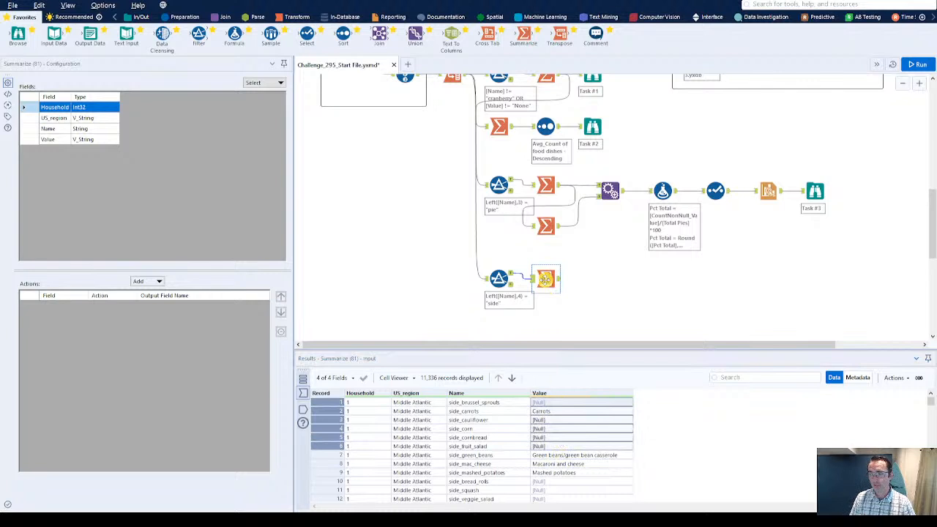
# - Extend the side-dish Filter's custom expression to Left([Name],4) = "side" AND !IsNull([Value])
pyautogui.click(498, 278)
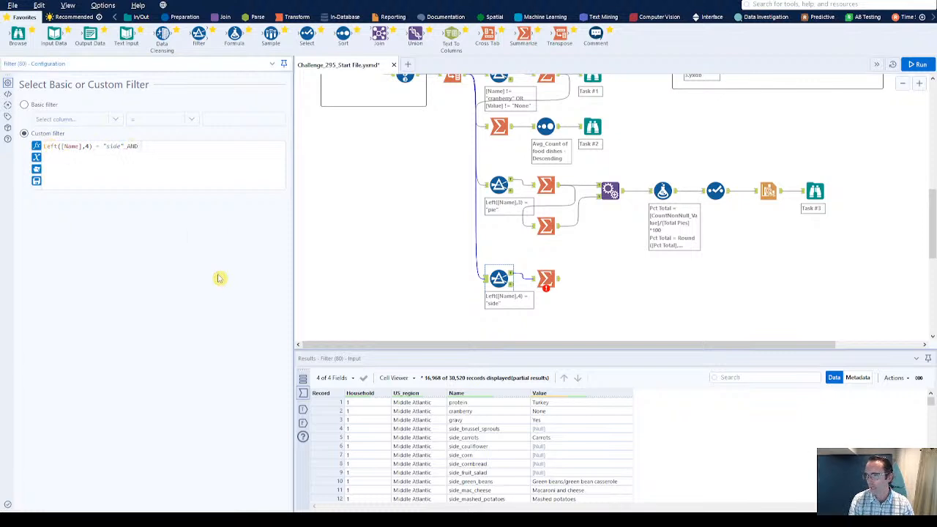
pyautogui.write('value')
pyautogui.press('BackSpace')
pyautogui.press('BackSpace')
pyautogui.press('BackSpace')
pyautogui.press('BackSpace')
pyautogui.press('BackSpace')
pyautogui.press('BackSpace')
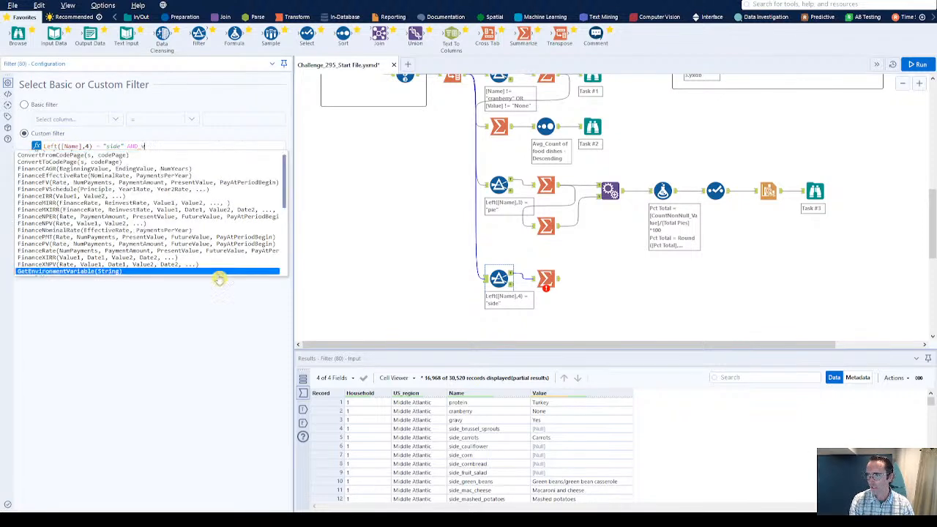
pyautogui.write('!Is')
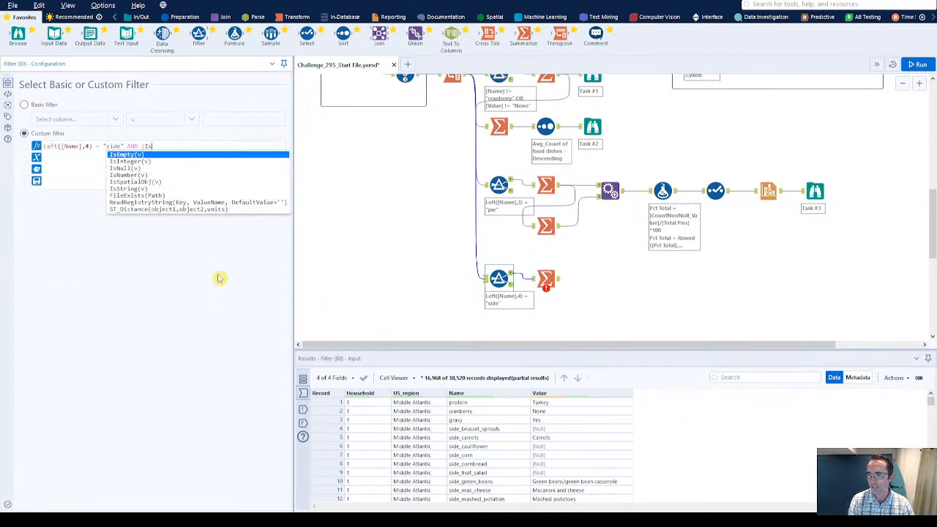
pyautogui.write('Null(valu')
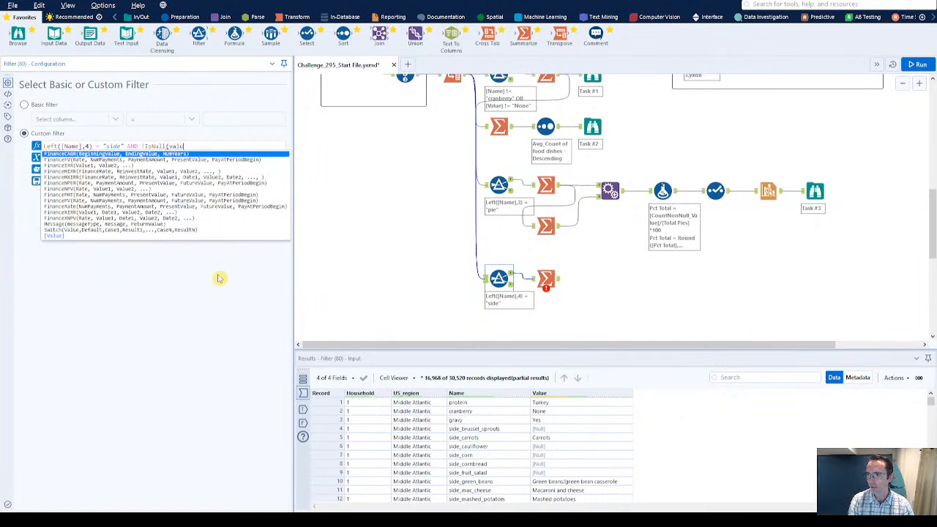
pyautogui.write('e')
pyautogui.press('Up')
pyautogui.press('Return')
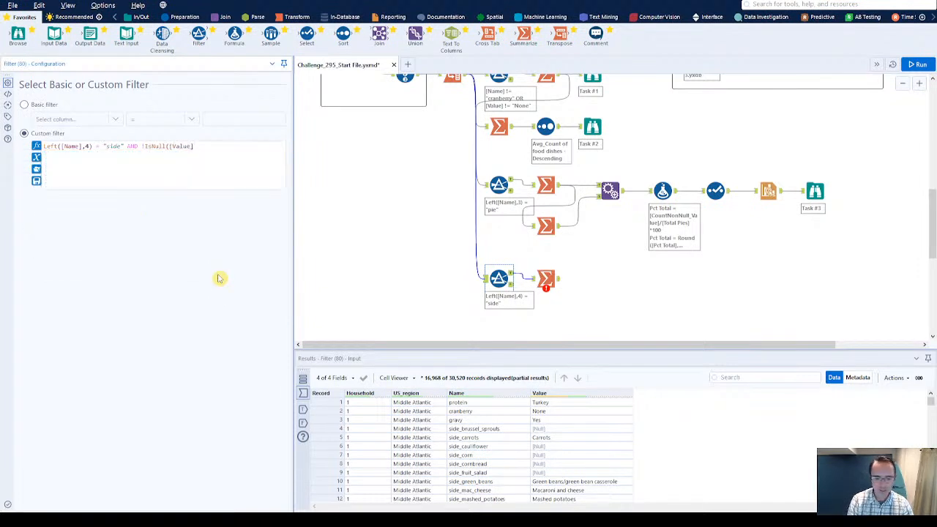
# - Run the workflow and review the Name and Value columns in the side-dish Filter's True output
pyautogui.hotkey('ctrl', 'r')
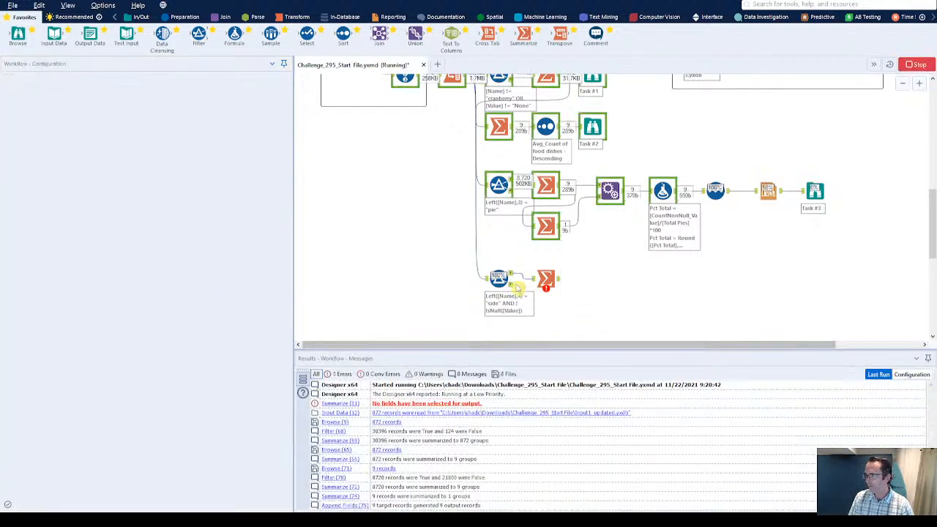
pyautogui.click(511, 283)
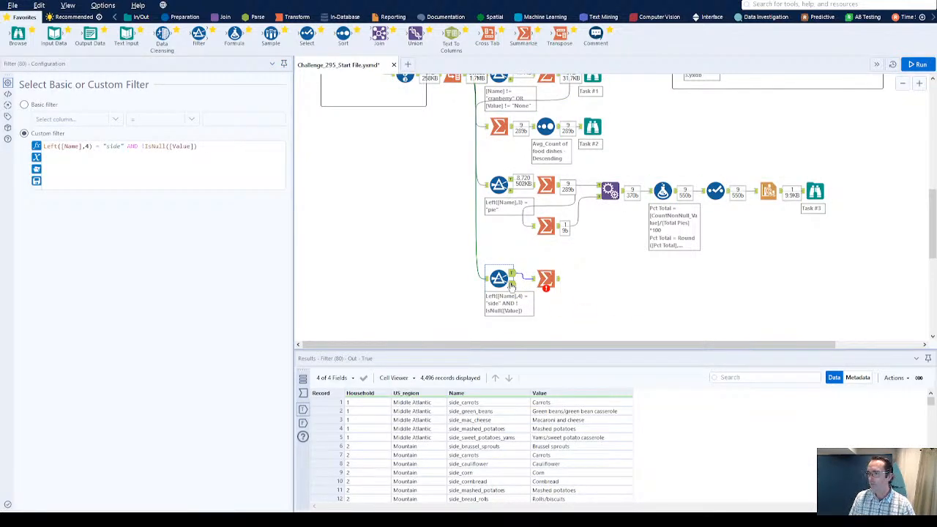
pyautogui.moveTo(463, 402); pyautogui.dragTo(476, 464)
pyautogui.moveTo(550, 402); pyautogui.dragTo(556, 430)
# - Configure the Summarize tool after the side-dish Filter to group by Household and concatenate Value
pyautogui.click(545, 278)
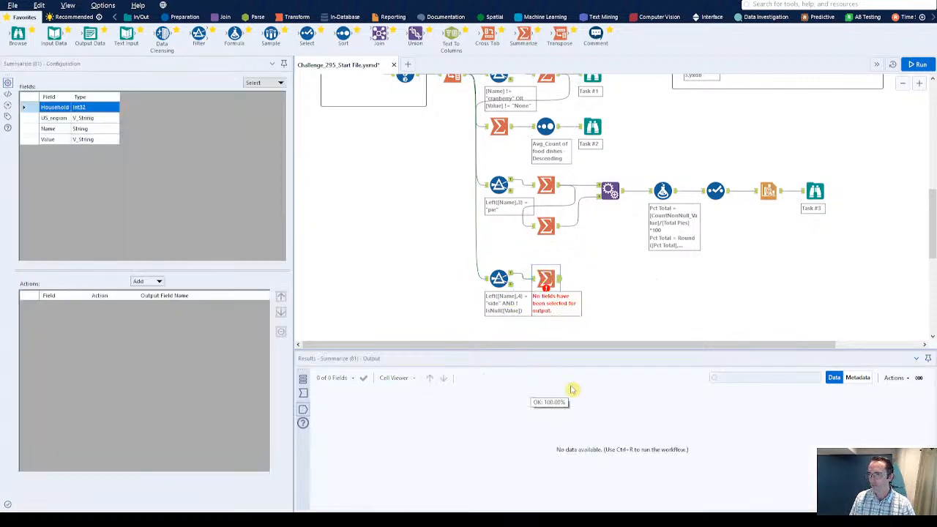
pyautogui.click(63, 108)
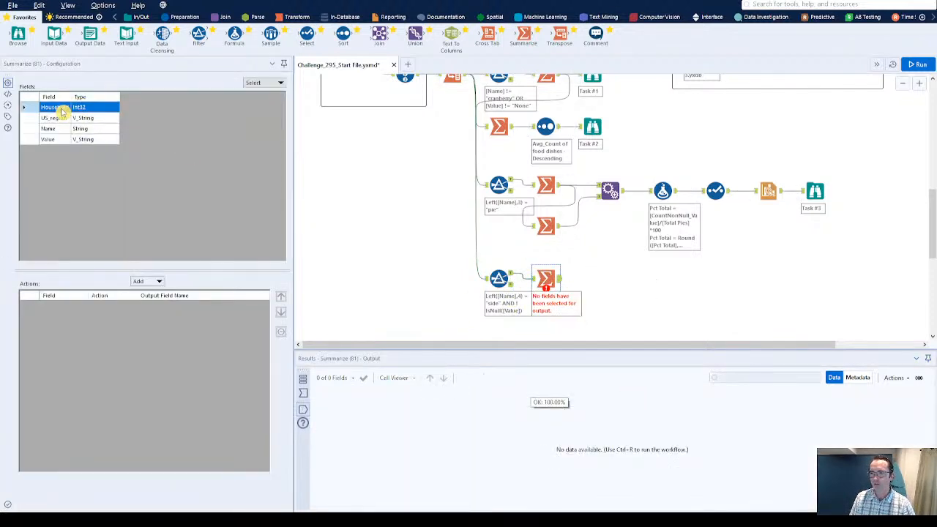
pyautogui.click(152, 283)
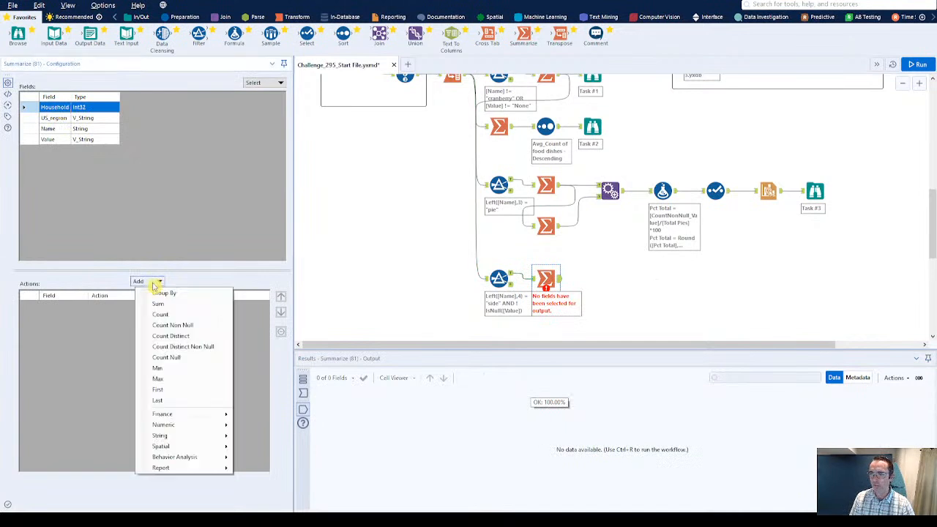
pyautogui.click(154, 293)
pyautogui.click(85, 140)
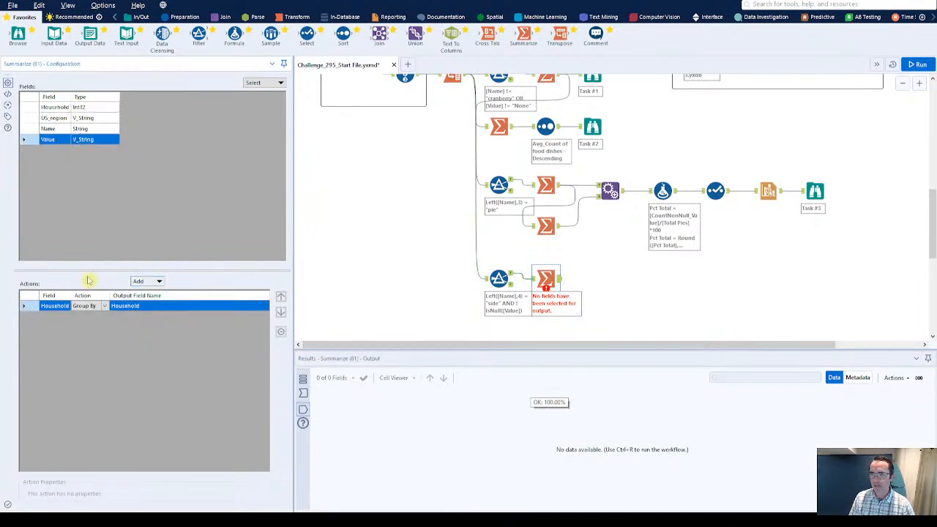
pyautogui.click(148, 282)
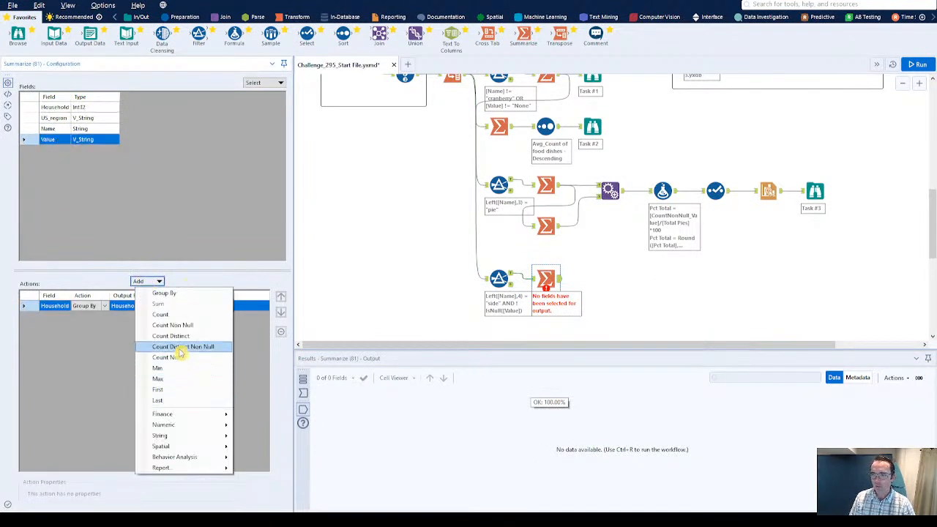
pyautogui.moveTo(178, 435)
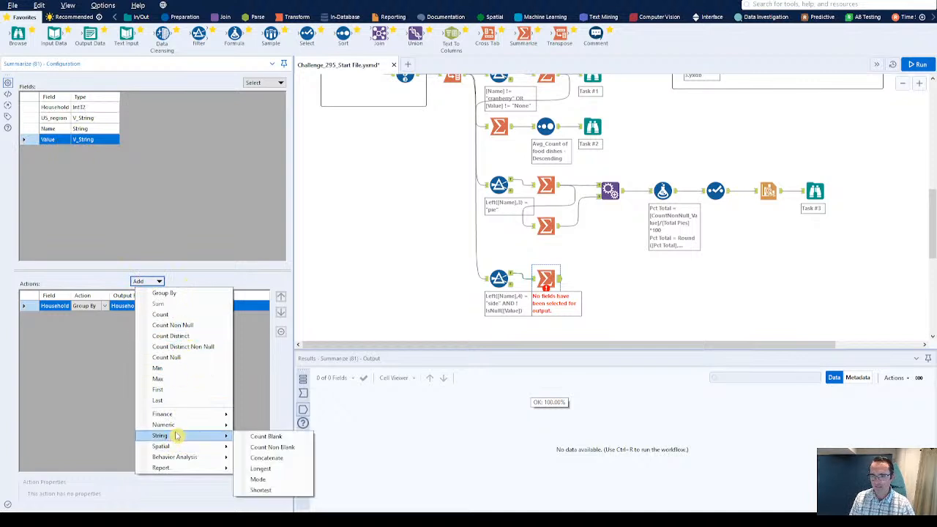
pyautogui.click(264, 458)
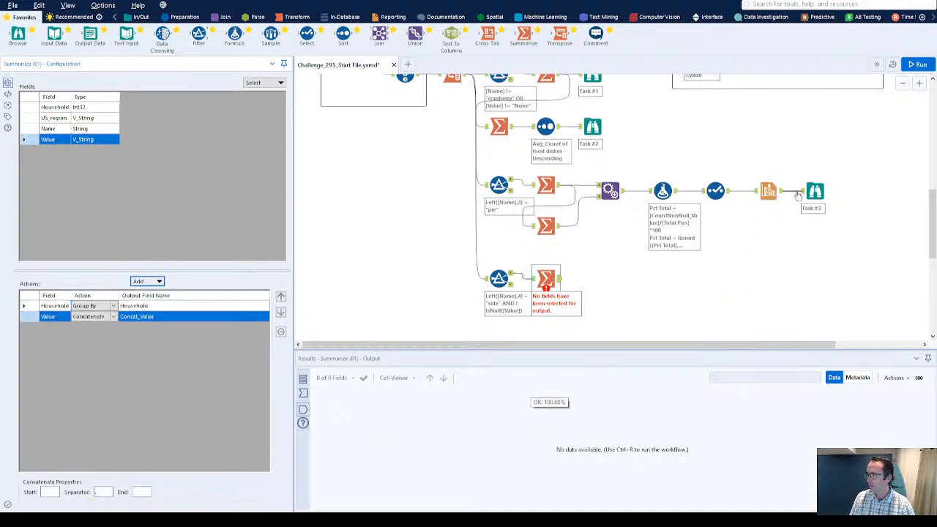
# - Check the Concat_Value field of the expected Bonus output in its Browse tool
pyautogui.scroll(2, 739, 212)
pyautogui.click(857, 129)
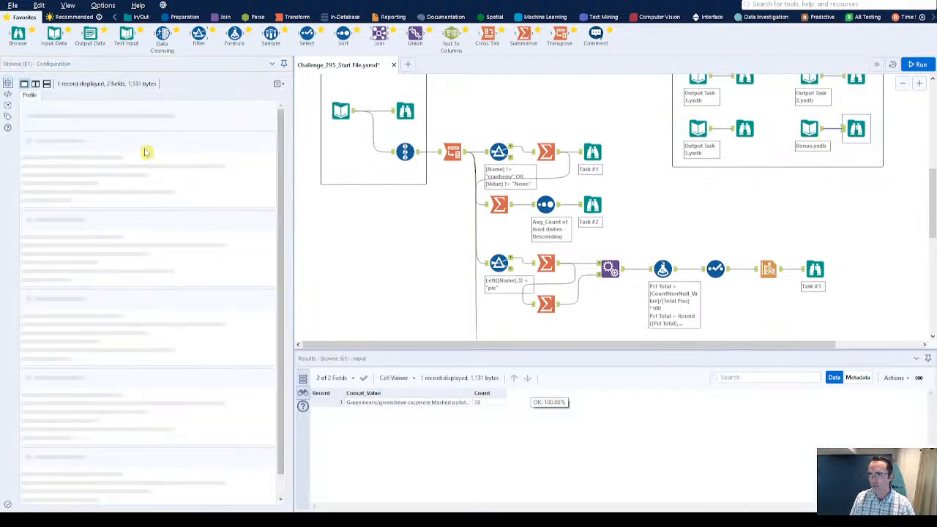
pyautogui.click(439, 408)
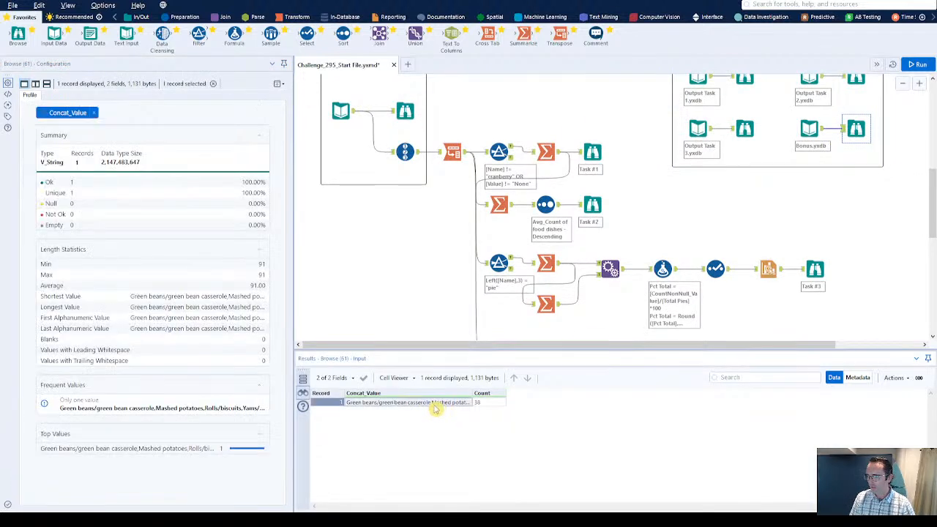
pyautogui.scroll(-4, 703, 292)
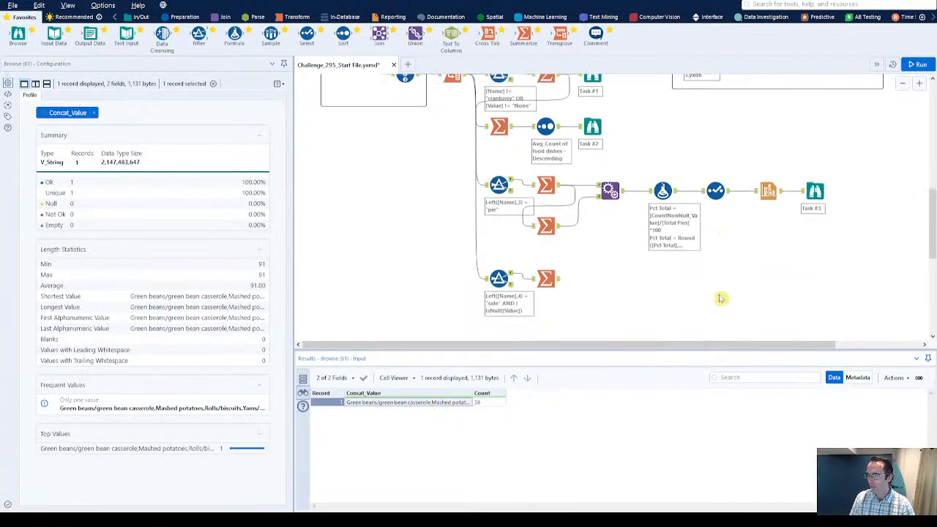
# - Run the workflow and look through the concatenated side dishes per household in the Summarize output
pyautogui.click(555, 203)
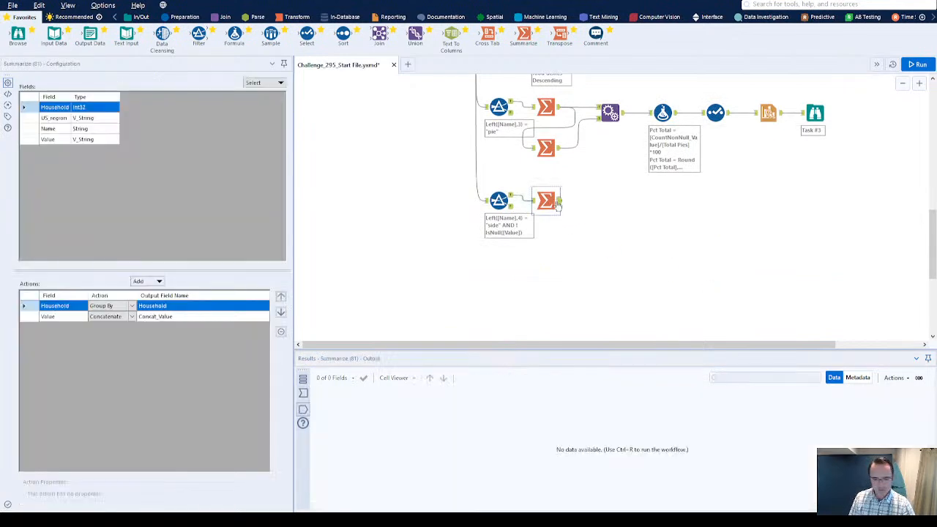
pyautogui.hotkey('ctrl', 'r')
pyautogui.moveTo(422, 404); pyautogui.dragTo(448, 459)
pyautogui.scroll(-18, 448, 458)
pyautogui.moveTo(931, 408)
pyautogui.mouseDown()
pyautogui.moveTo(932, 454)
pyautogui.moveTo(931, 407)
pyautogui.mouseUp()
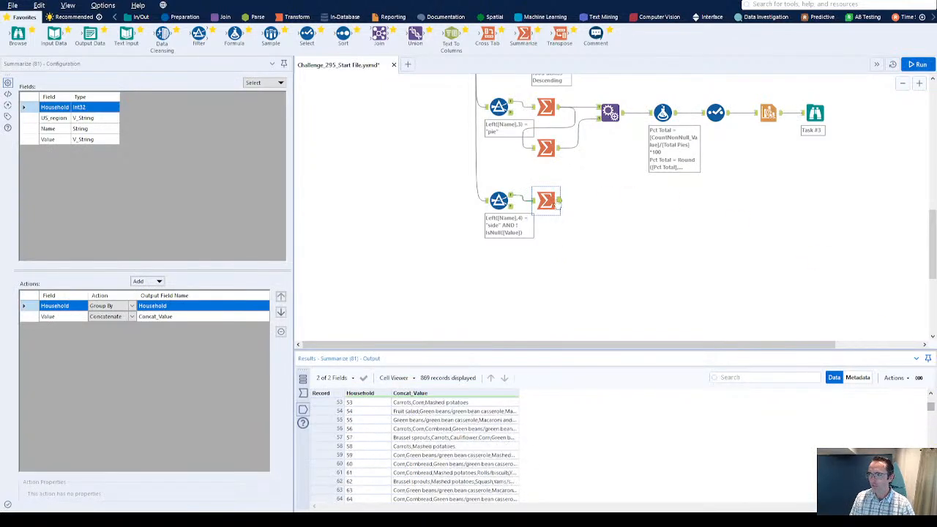
# - Add a second Summarize tool after the first that groups by Concat_Value and counts the records
pyautogui.moveTo(523, 34); pyautogui.dragTo(598, 199)
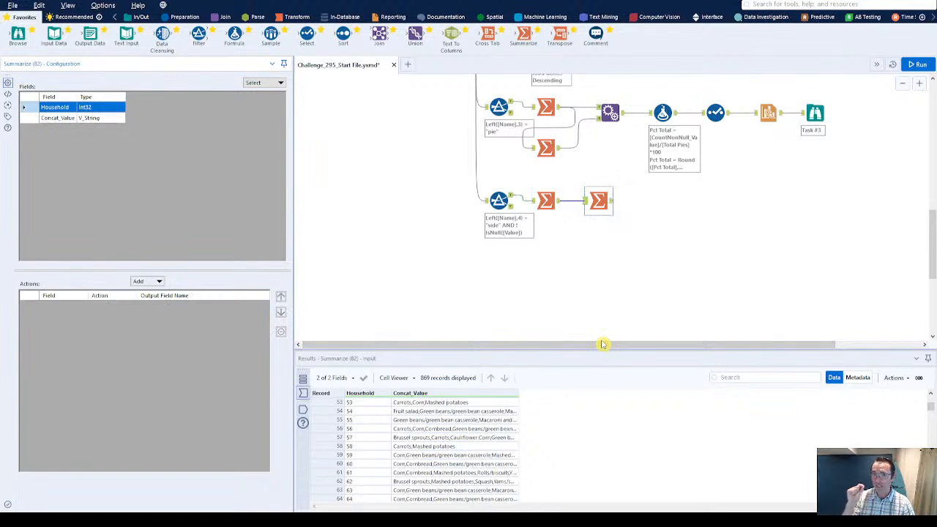
pyautogui.click(69, 119)
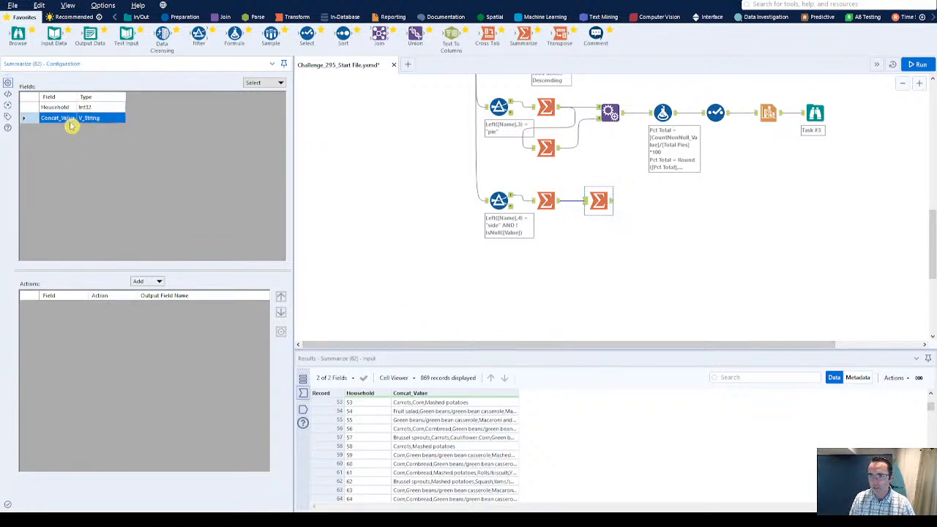
pyautogui.click(139, 281)
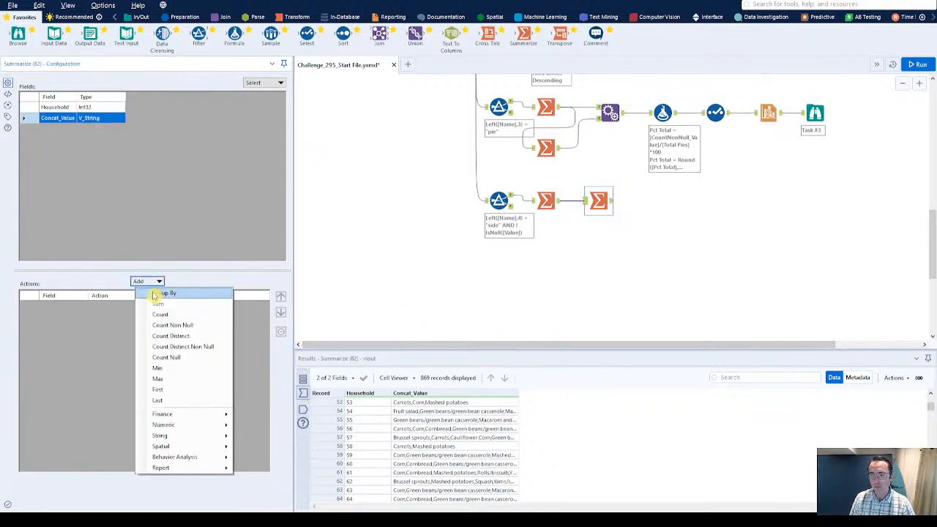
pyautogui.click(153, 294)
pyautogui.click(143, 281)
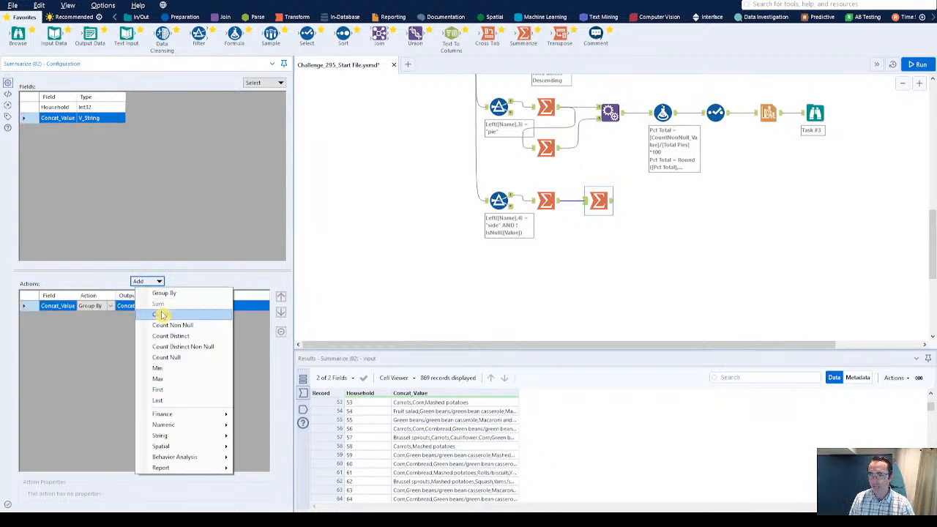
pyautogui.click(160, 314)
# - Add a Sort tool after the second Summarize, order by Count descending, run the workflow and check the top combination
pyautogui.moveTo(343, 35); pyautogui.dragTo(652, 202)
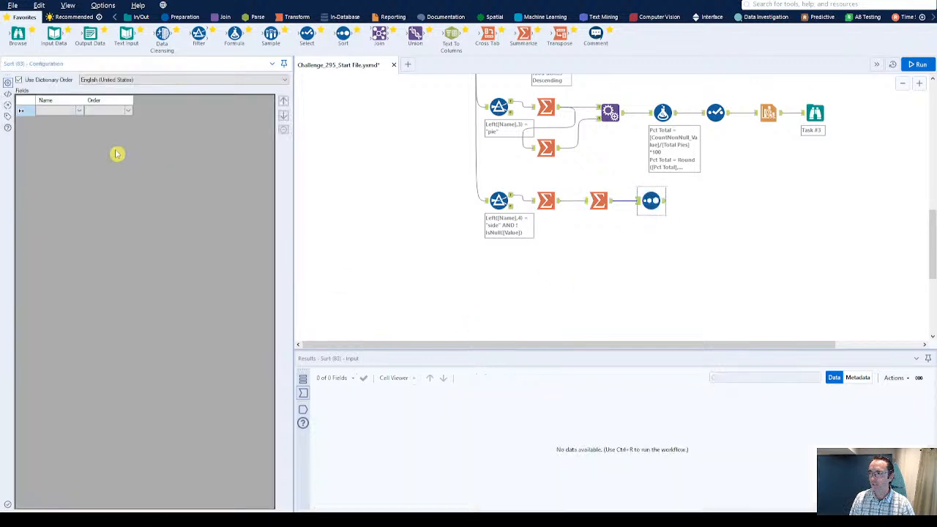
pyautogui.click(75, 112)
pyautogui.click(73, 124)
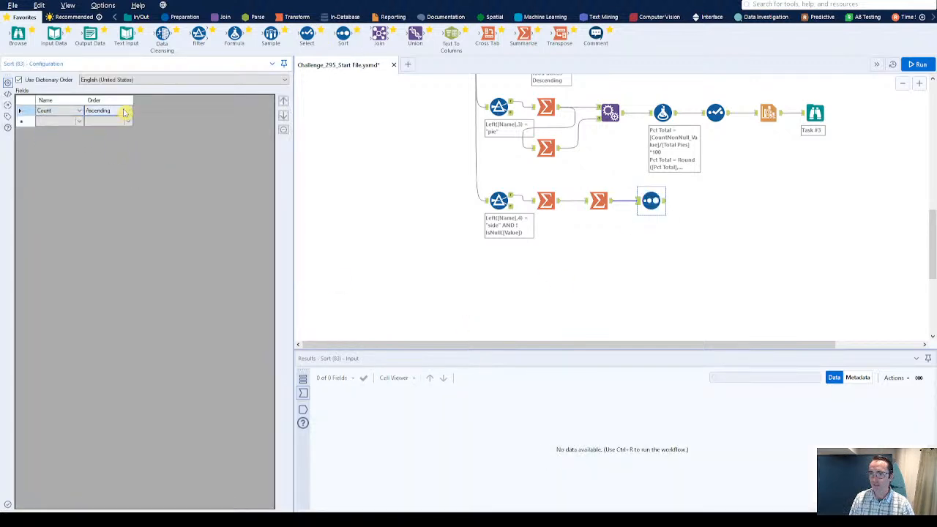
pyautogui.click(126, 112)
pyautogui.click(117, 126)
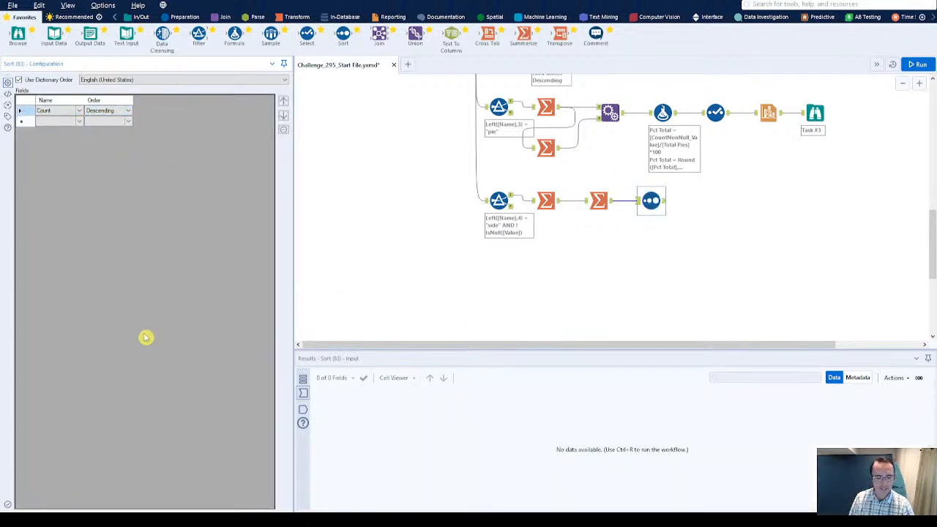
pyautogui.hotkey('ctrl', 'r')
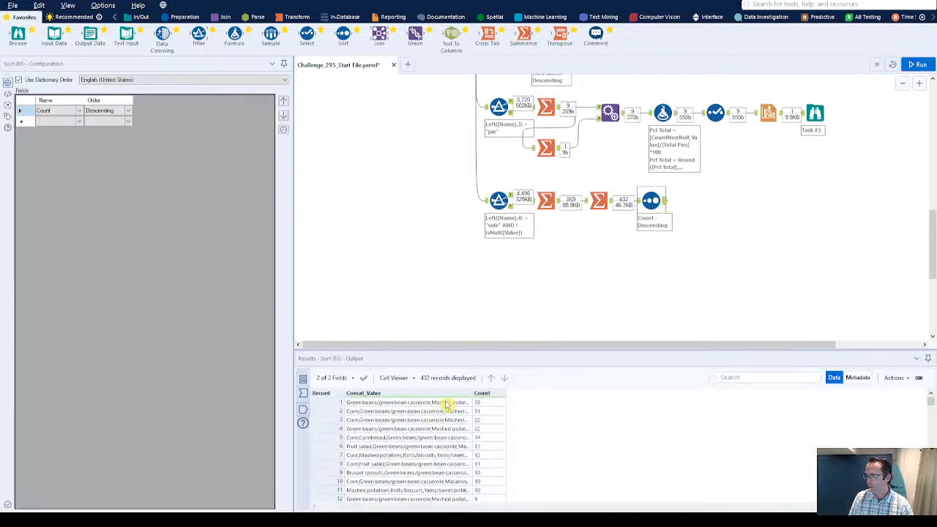
pyautogui.click(396, 405)
# - Add a Sample tool after the Count Descending Sort, keep only the first 1 row, and run the workflow
pyautogui.moveTo(271, 33); pyautogui.dragTo(708, 199)
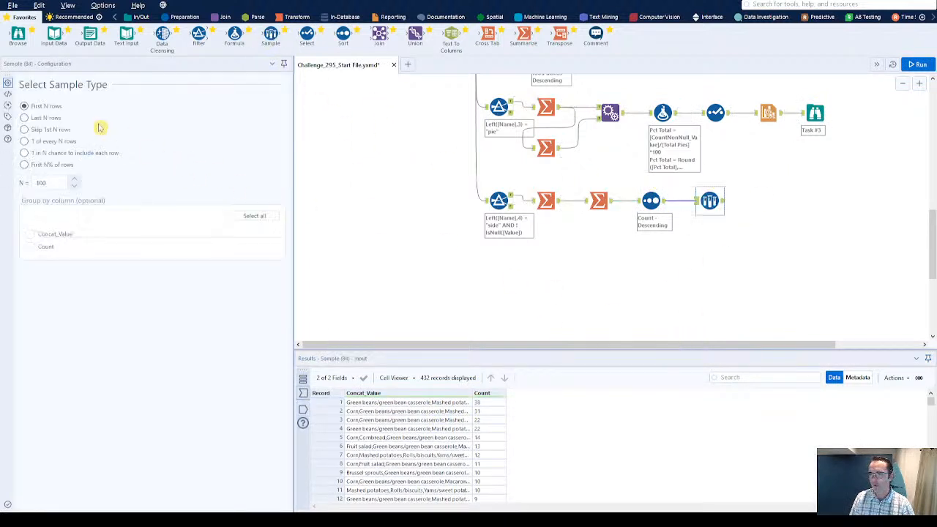
pyautogui.click(47, 184)
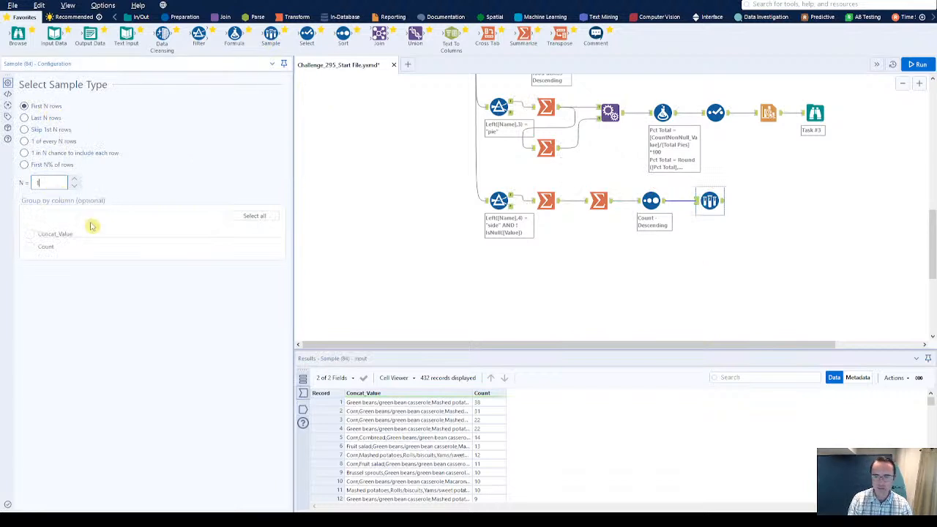
pyautogui.press('Tab')
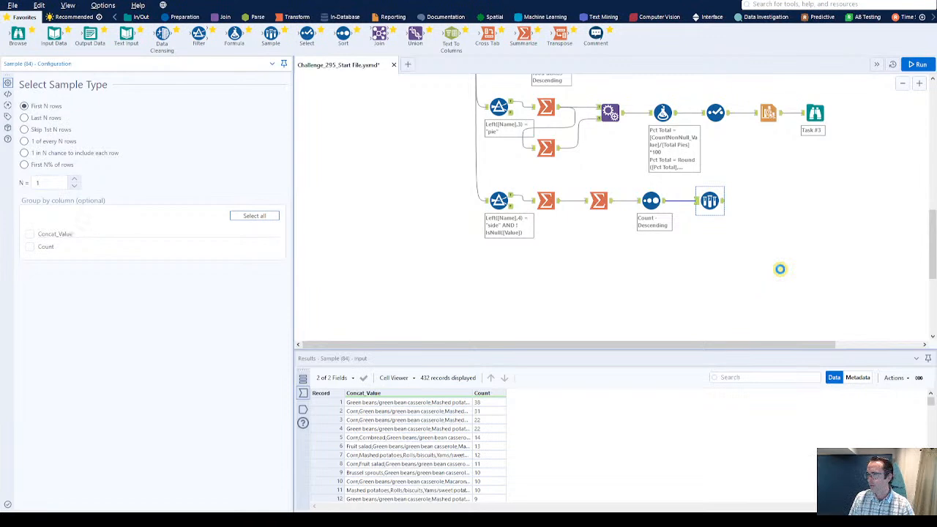
pyautogui.hotkey('ctrl', 'r')
# - Compare the expected Bonus output with the record returned by the Sample tool
pyautogui.scroll(3, 726, 207)
pyautogui.click(856, 128)
pyautogui.scroll(-3, 696, 284)
pyautogui.click(715, 222)
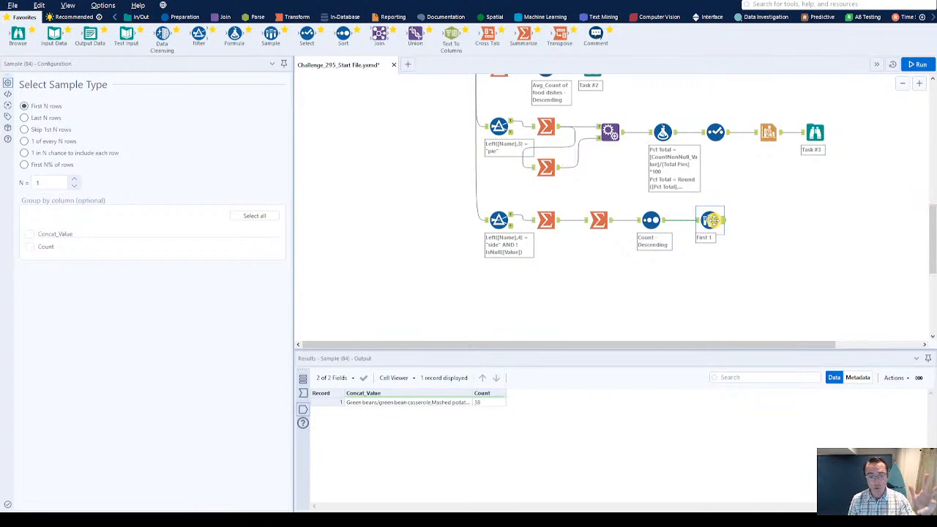
# - Add a Browse tool after the Sample tool, annotate it "Task #4: Bonus!", and run the workflow to view its result
pyautogui.hotkey('ctrl', 'shift', 'b')
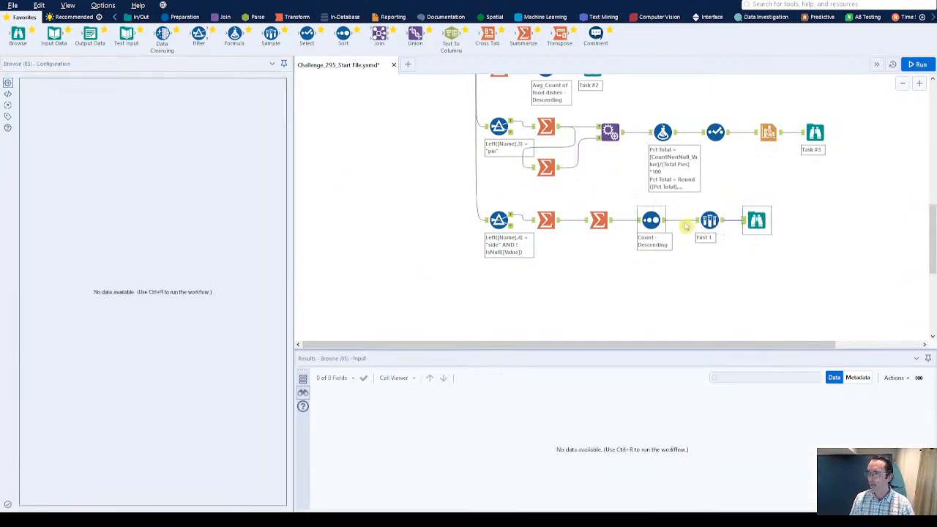
pyautogui.click(7, 115)
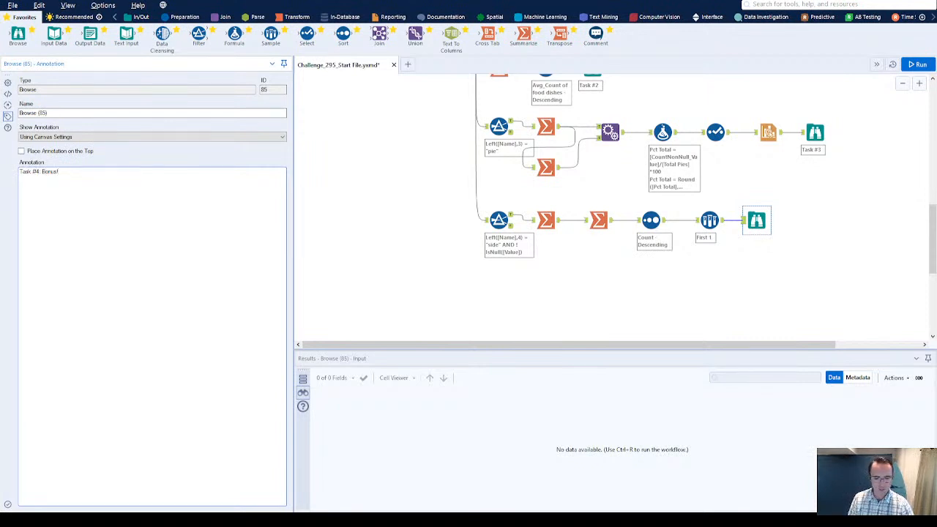
pyautogui.hotkey('ctrl', 'r')
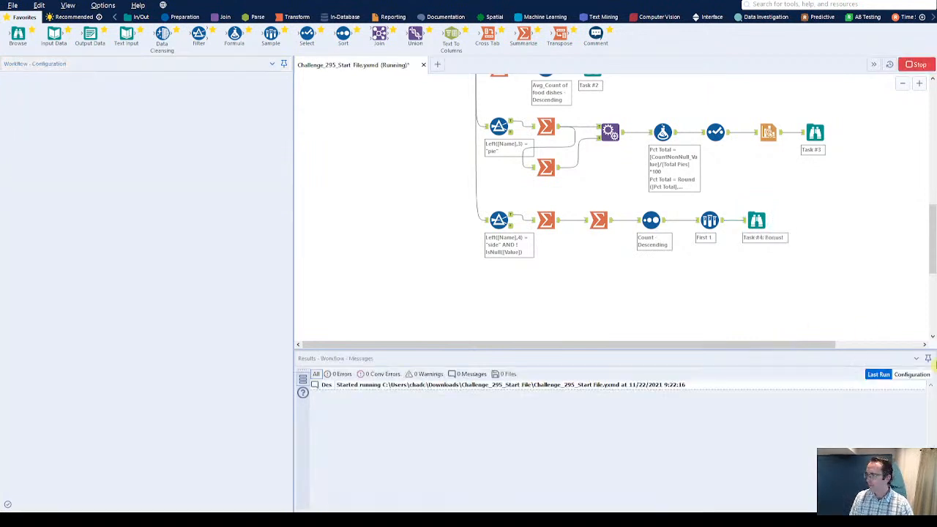
pyautogui.click(767, 227)
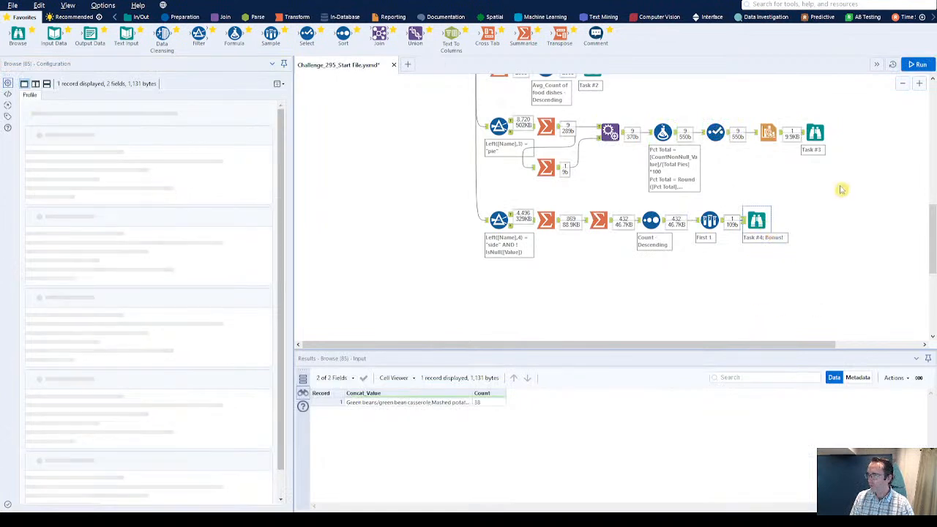
# - Review the Task #3 pie chart, and compare the Task #2 average food dish counts per region with the expected Output Task 2 data
pyautogui.click(816, 134)
pyautogui.moveTo(106, 349)
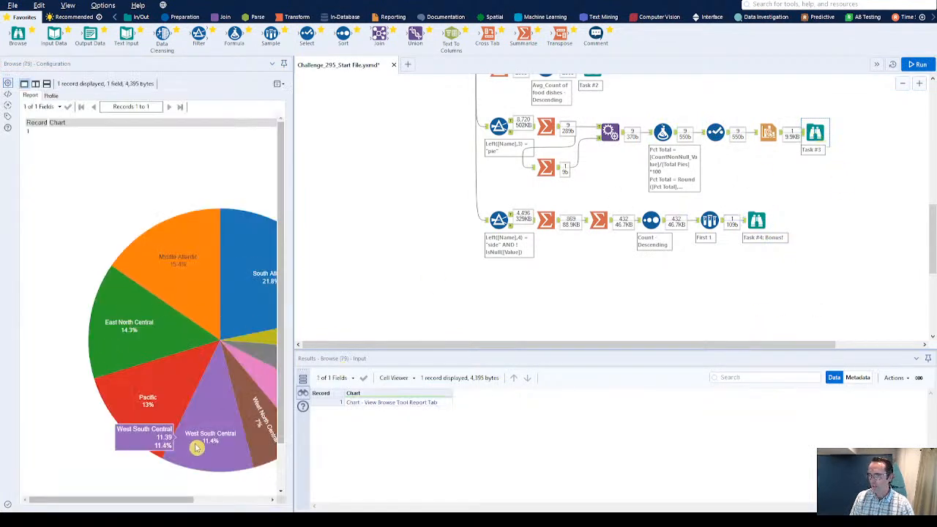
pyautogui.scroll(2, 512, 297)
pyautogui.scroll(1, 523, 295)
pyautogui.click(593, 164)
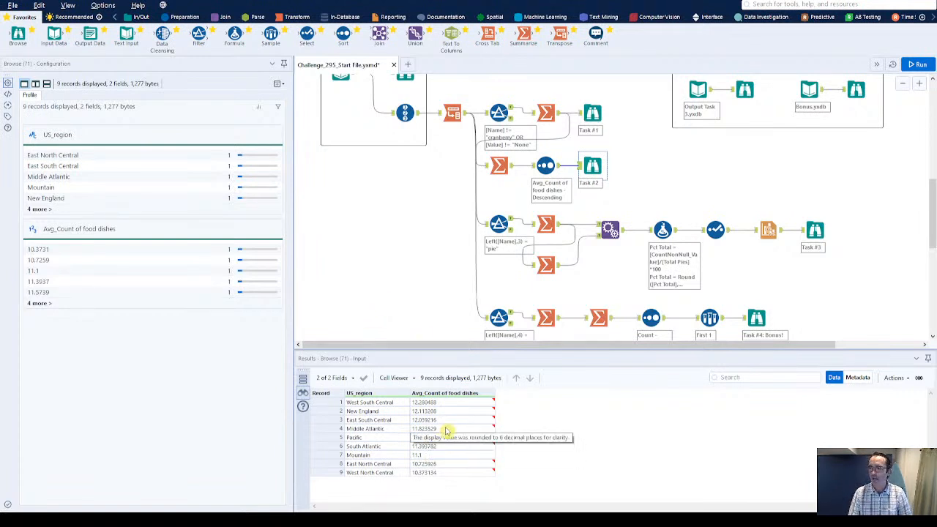
pyautogui.moveTo(432, 402); pyautogui.dragTo(452, 470)
pyautogui.scroll(3, 801, 186)
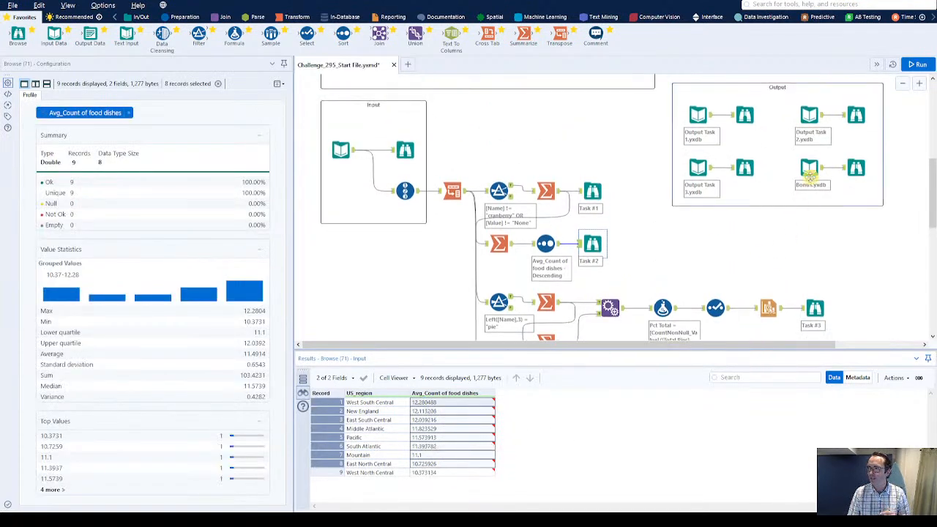
pyautogui.click(851, 120)
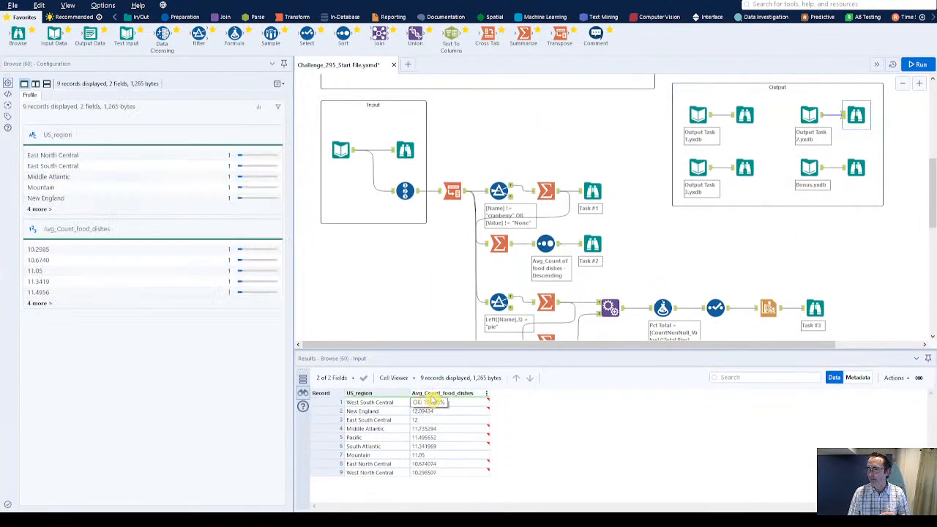
pyautogui.click(592, 243)
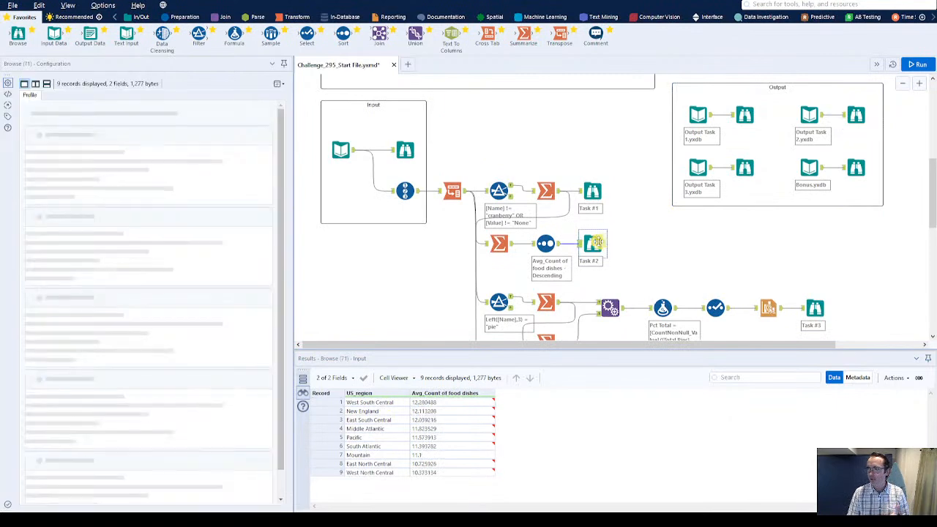